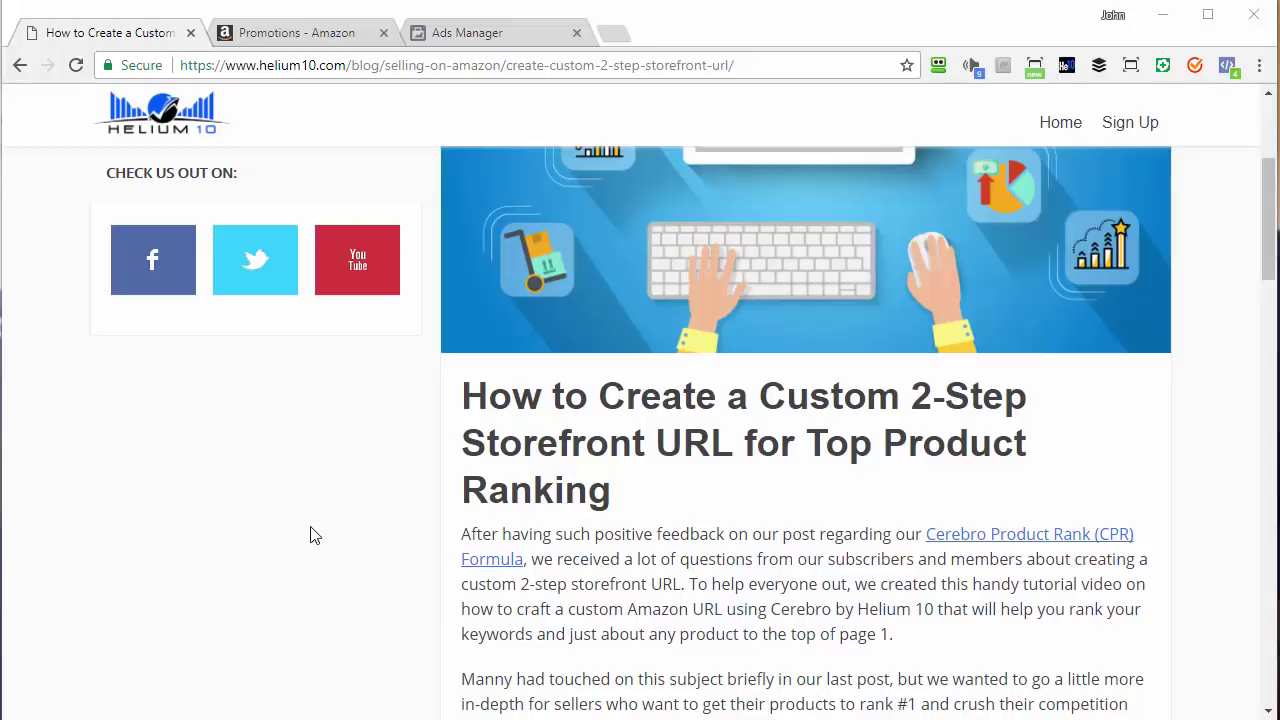
Step: Look over the custom 2-step storefront URL blog post and the Scribble It Dry Erase Markers product listing with its images
scroll(310, 535, "down", 10)
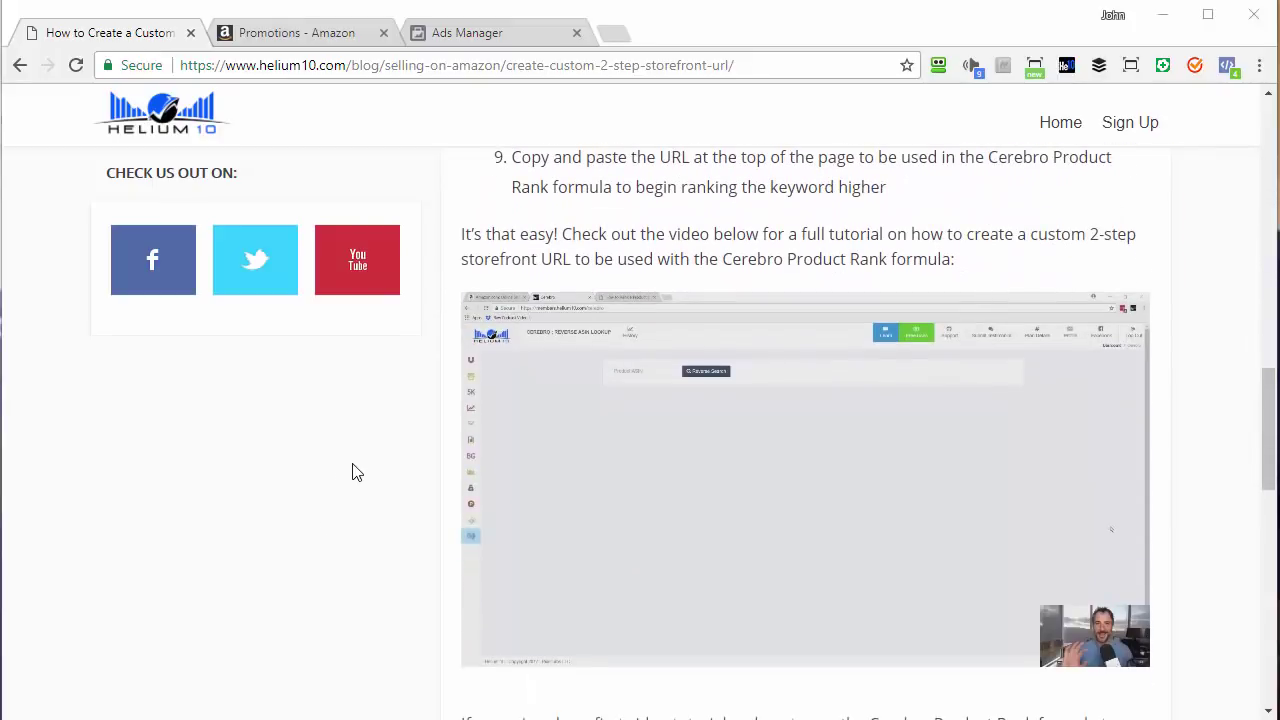
scroll(356, 471, "down", 1)
mouse_move(645, 437)
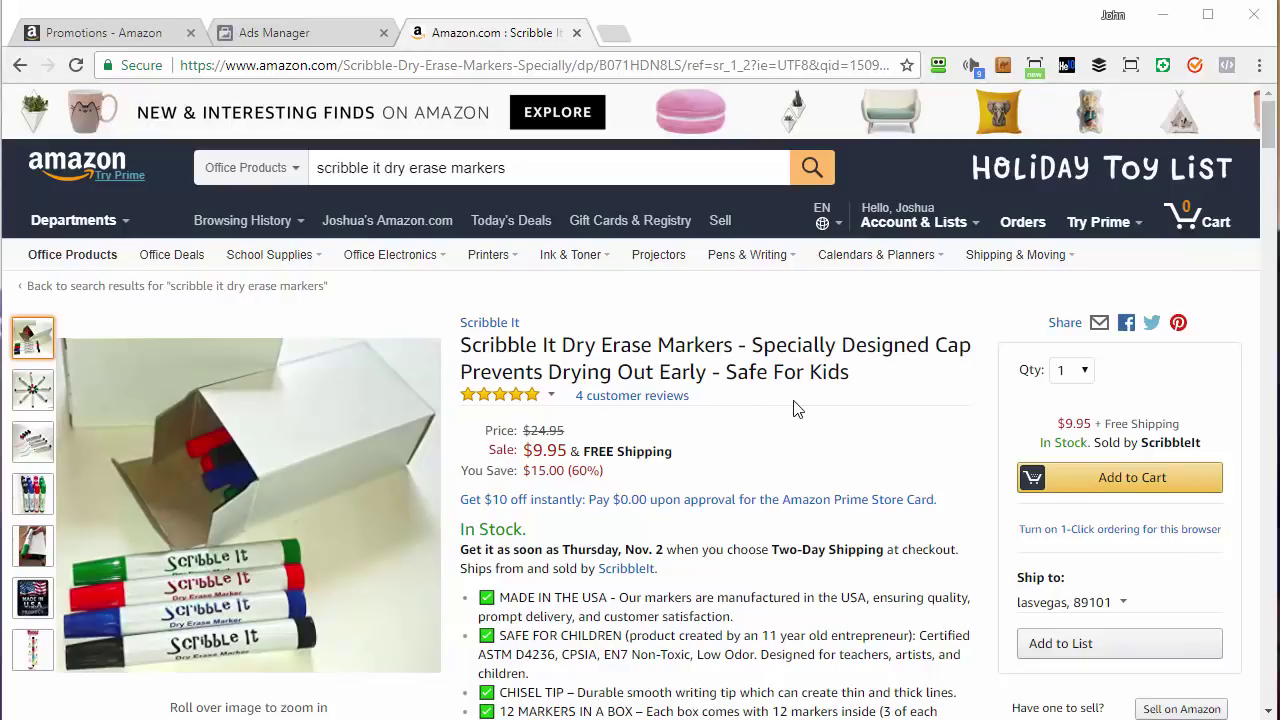
scroll(798, 425, "down", 1)
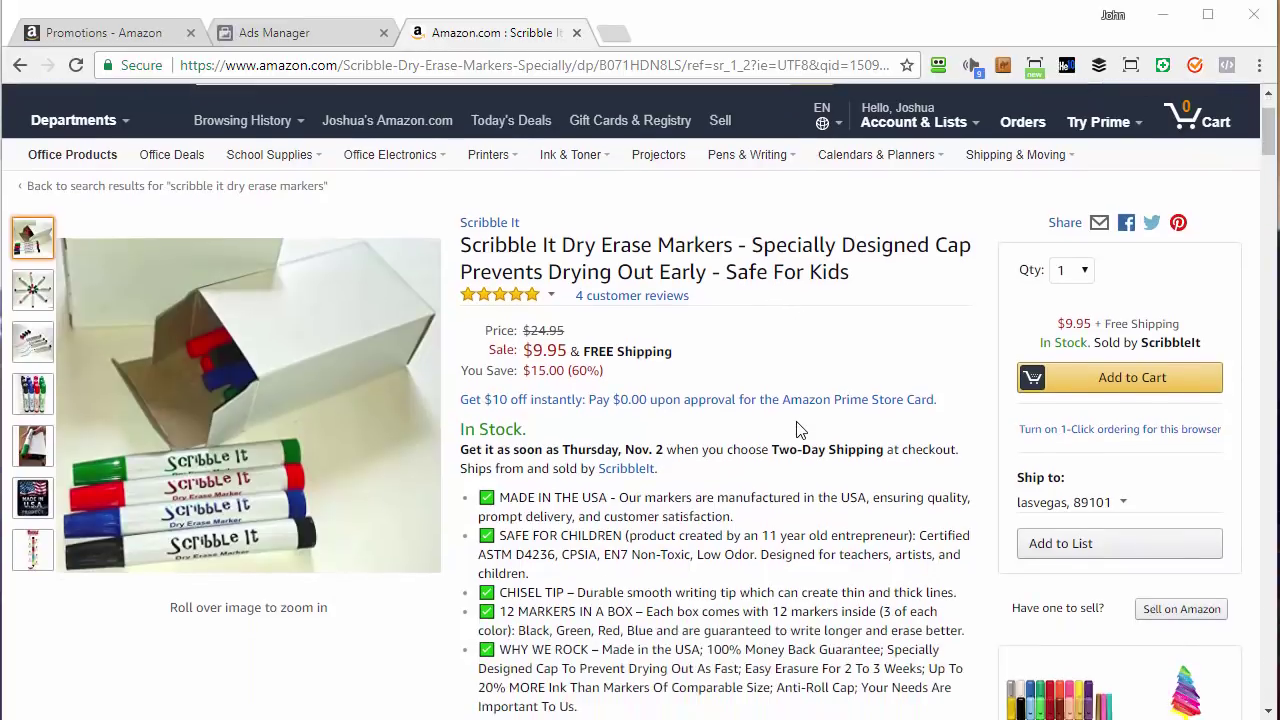
scroll(720, 440, "down", 1)
scroll(720, 450, "up", 1)
mouse_move(32, 393)
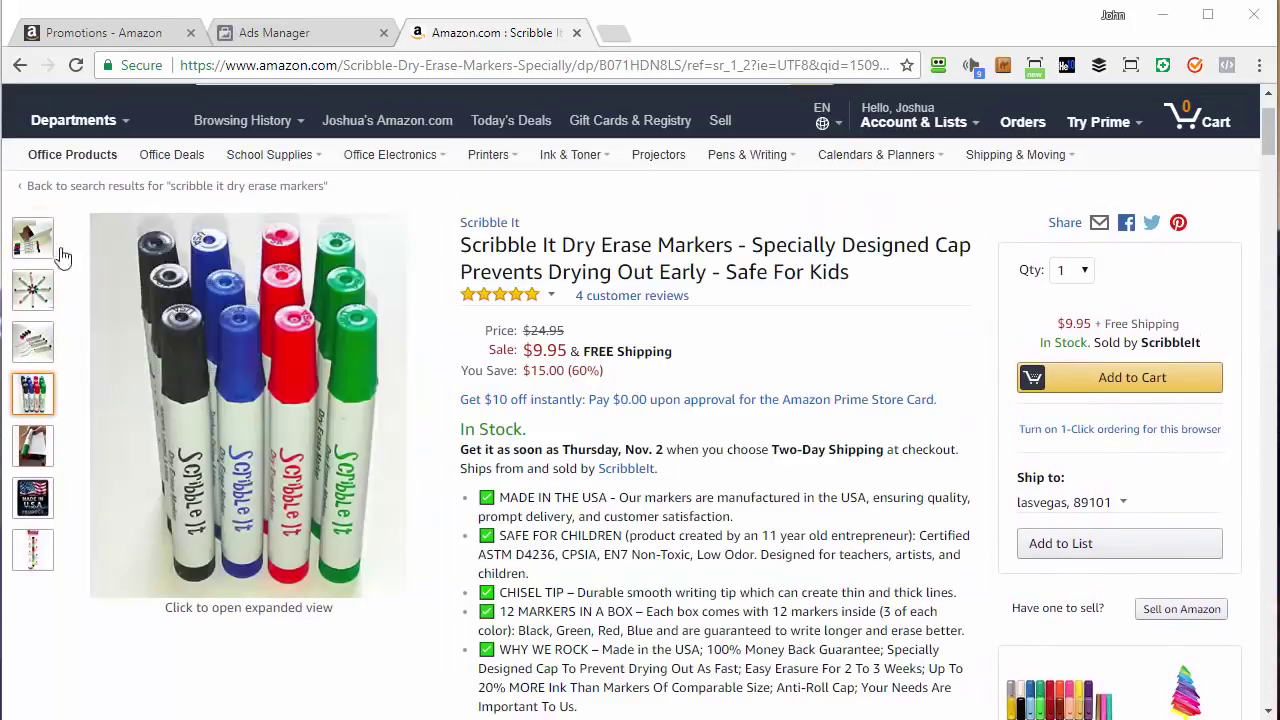
mouse_move(33, 240)
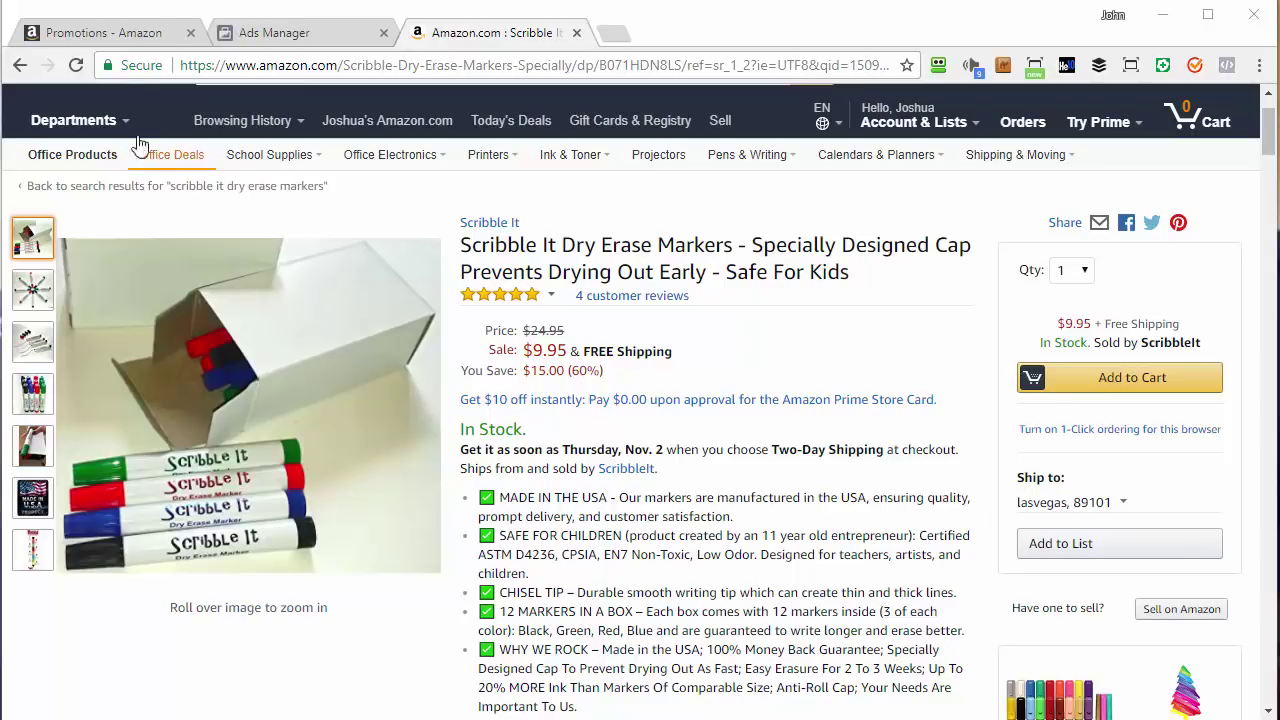
Step: Begin a Percentage Off promotion in Seller Central and check the choices available for its purchased items
left_click(131, 35)
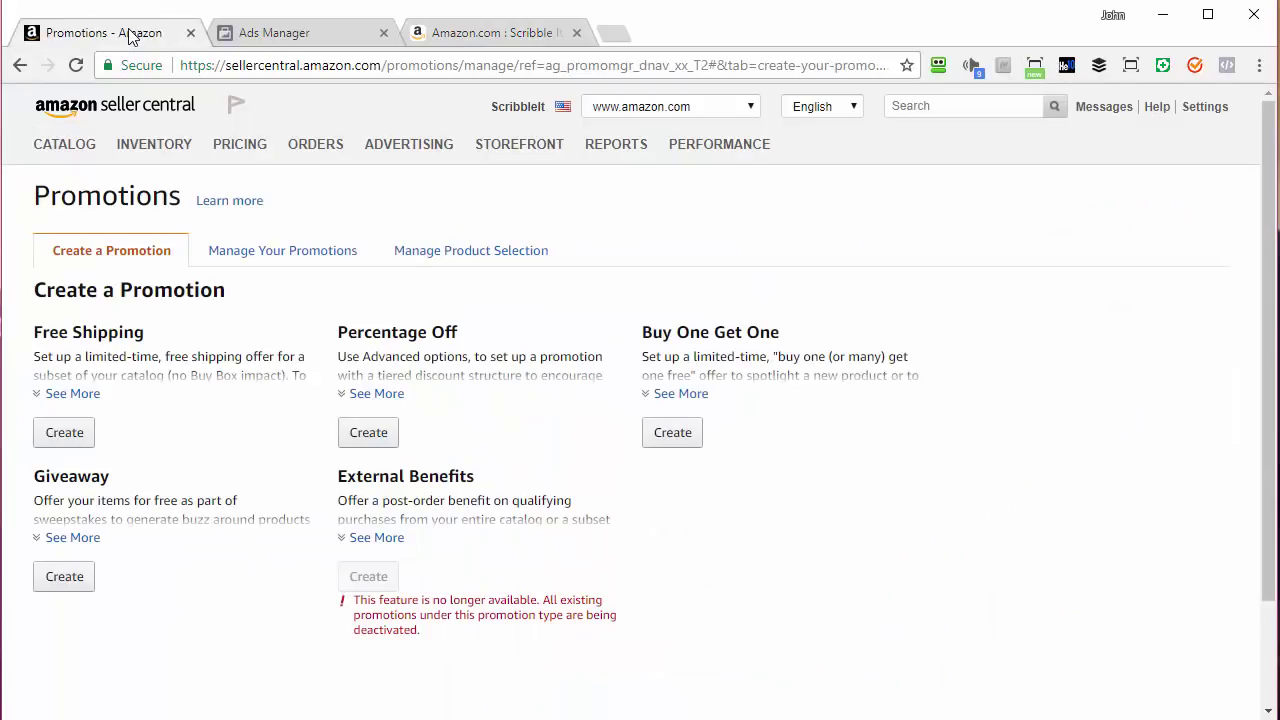
mouse_move(400, 145)
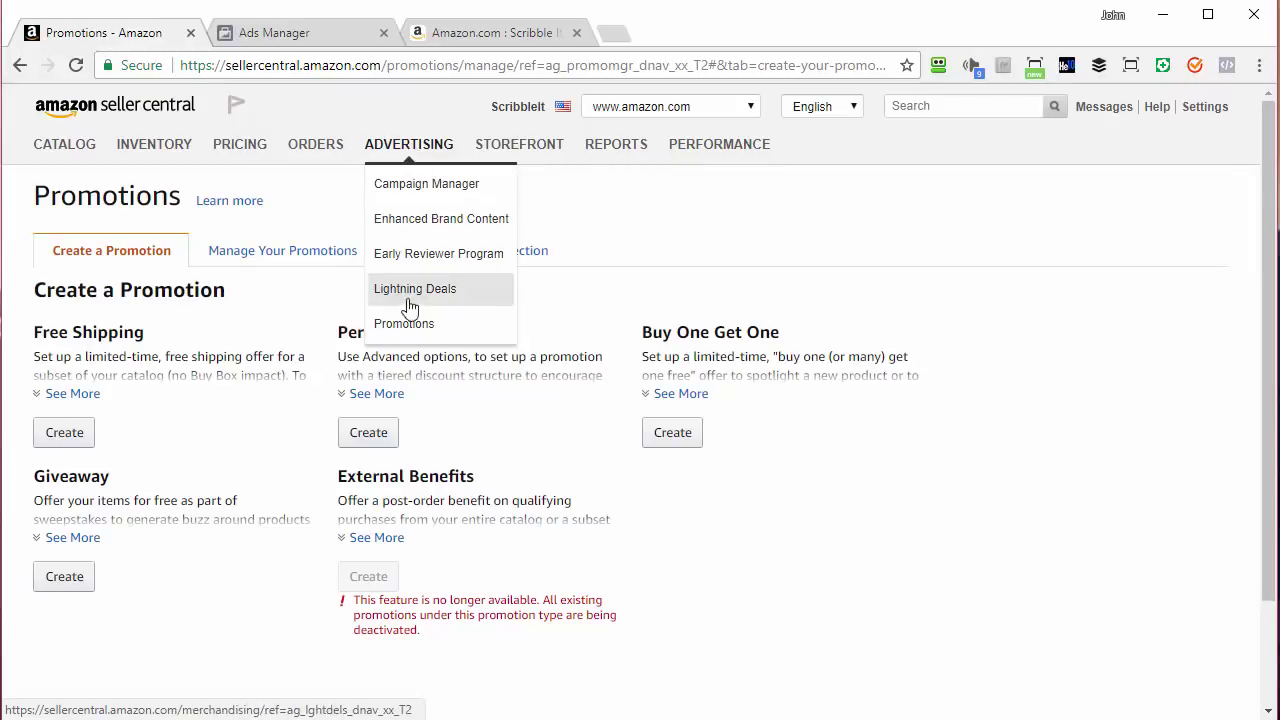
left_click(368, 434)
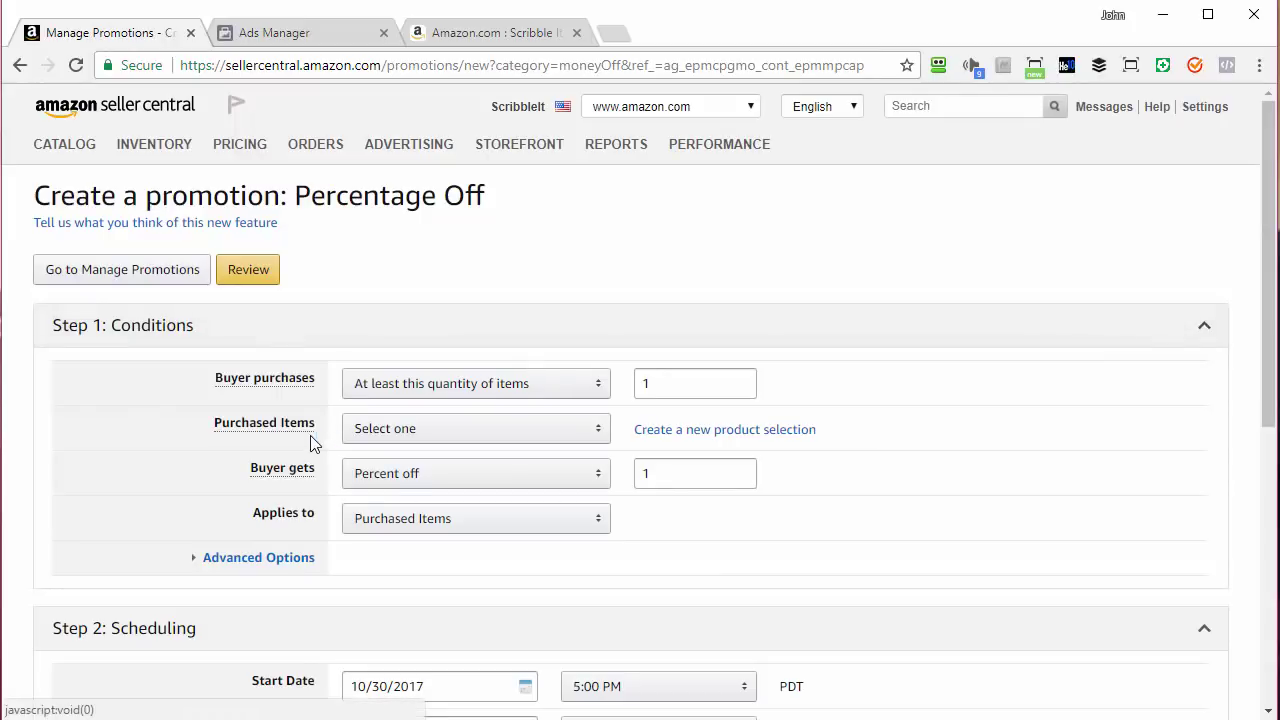
left_click(443, 428)
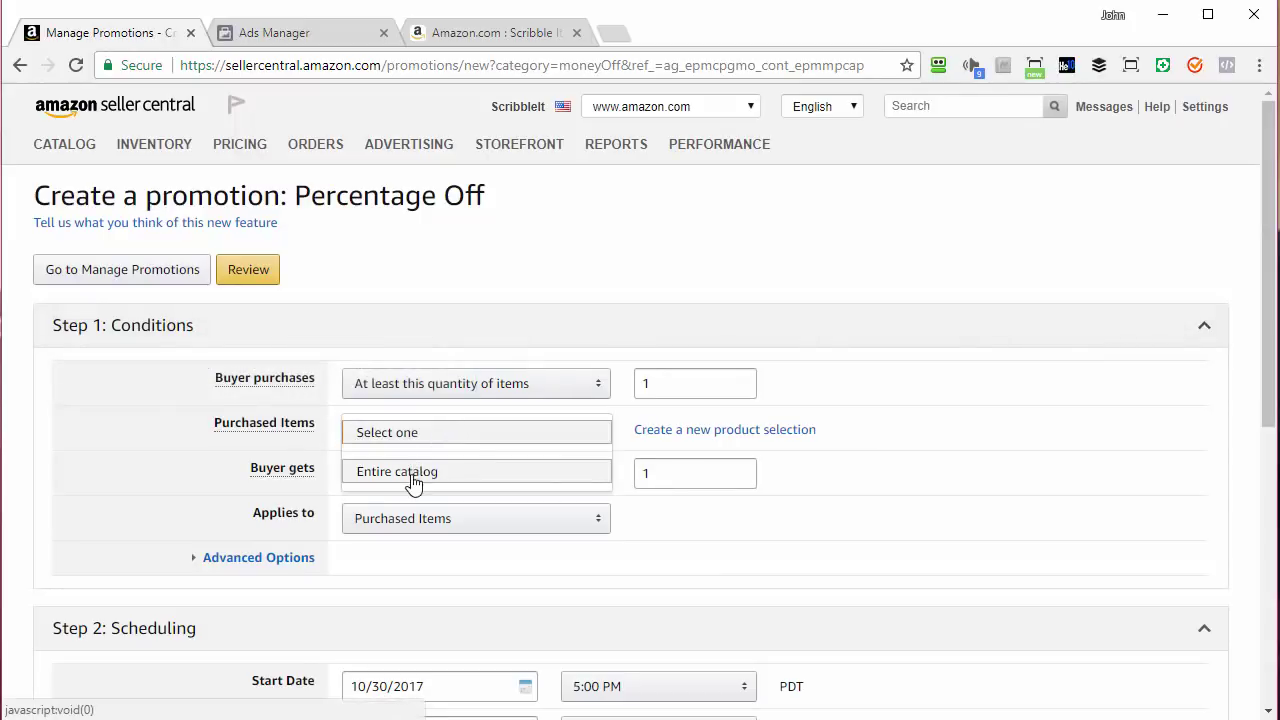
left_click(464, 432)
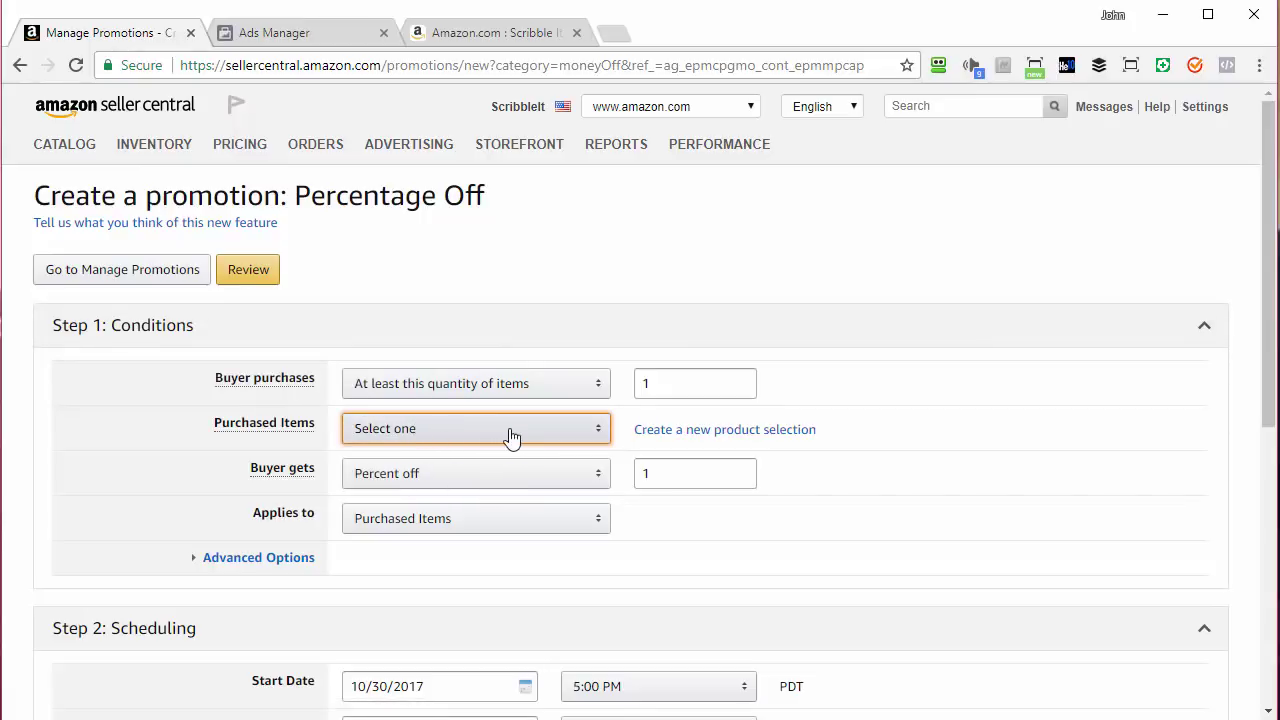
Step: Start a new product selection for the promotion, using ASIN List as its type
left_click(672, 432)
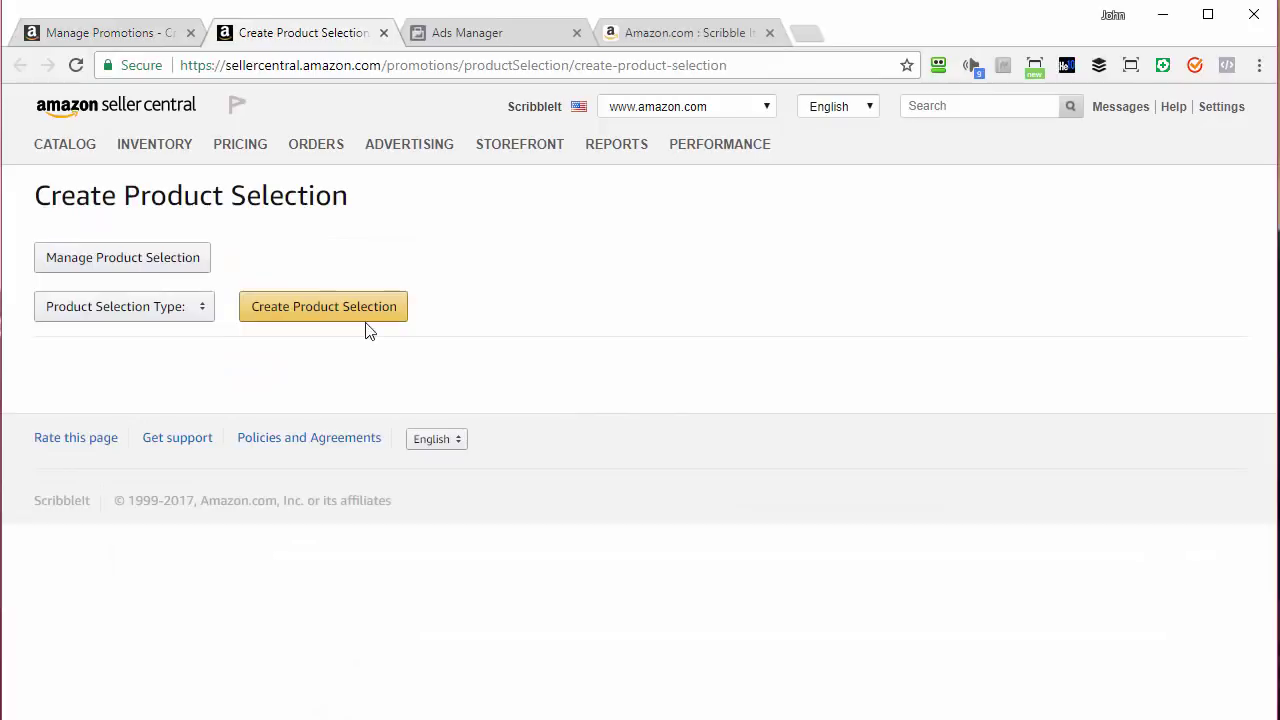
left_click(318, 315)
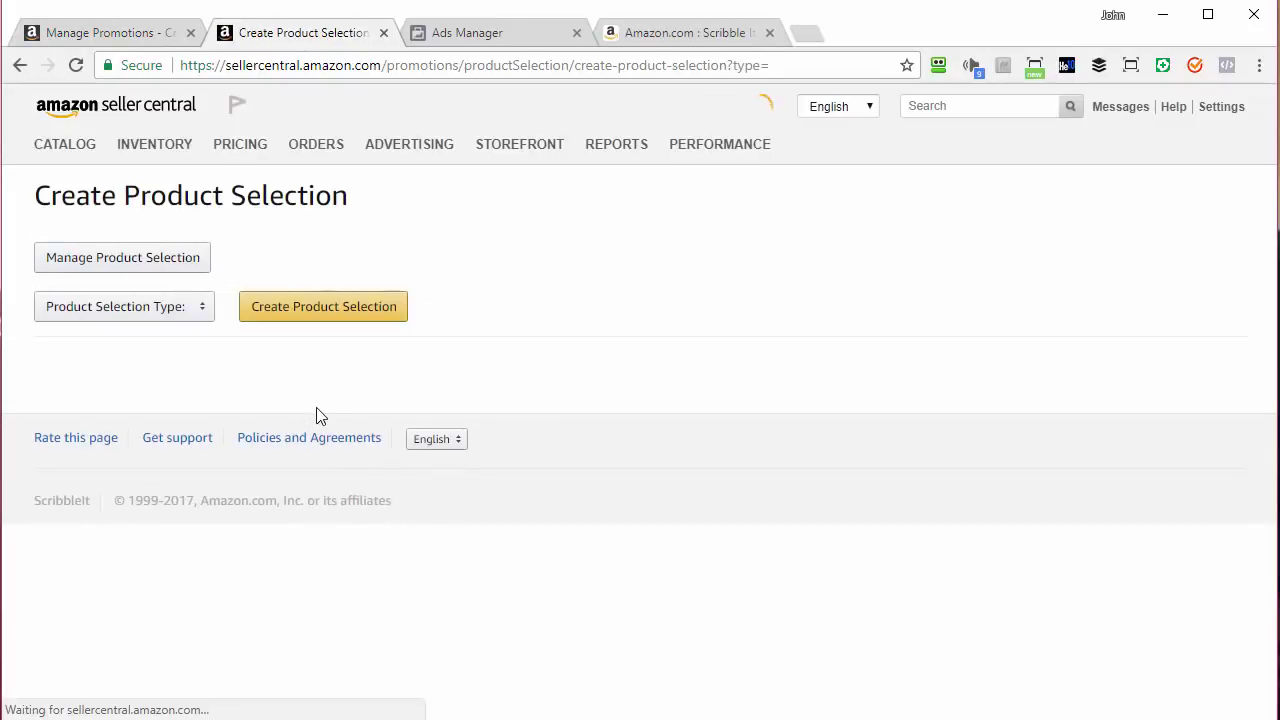
left_click(130, 312)
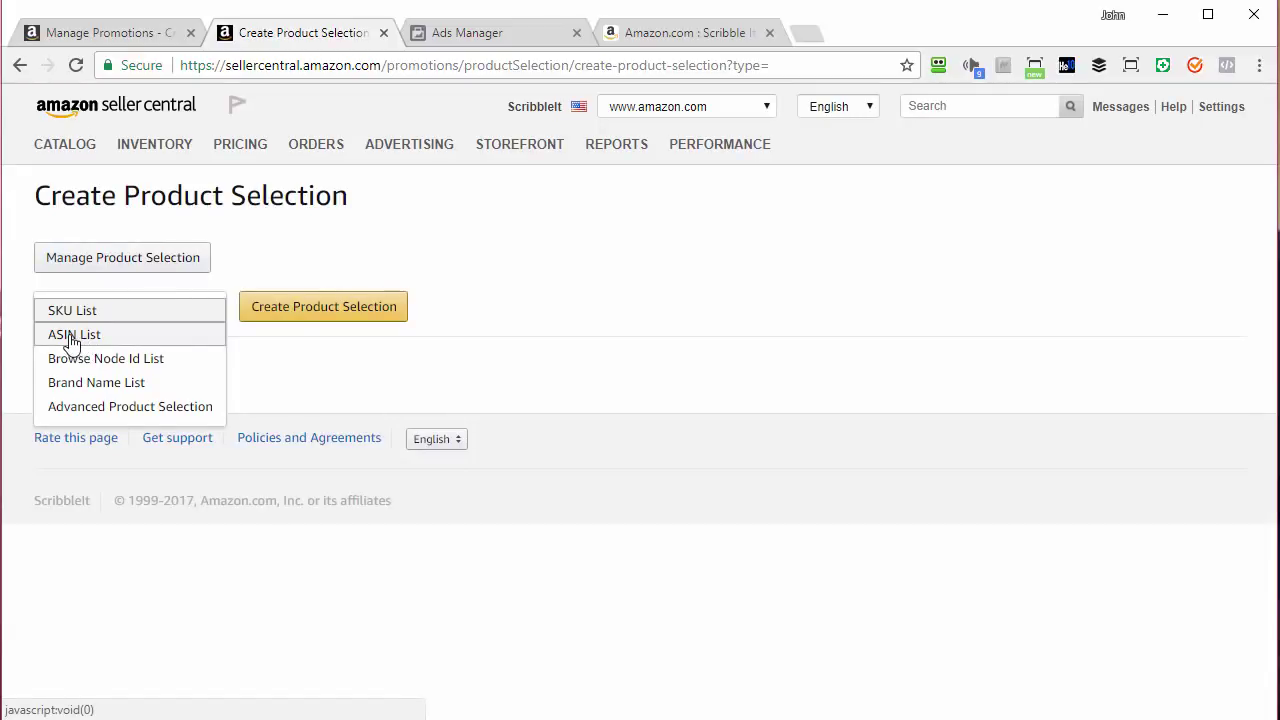
mouse_move(155, 150)
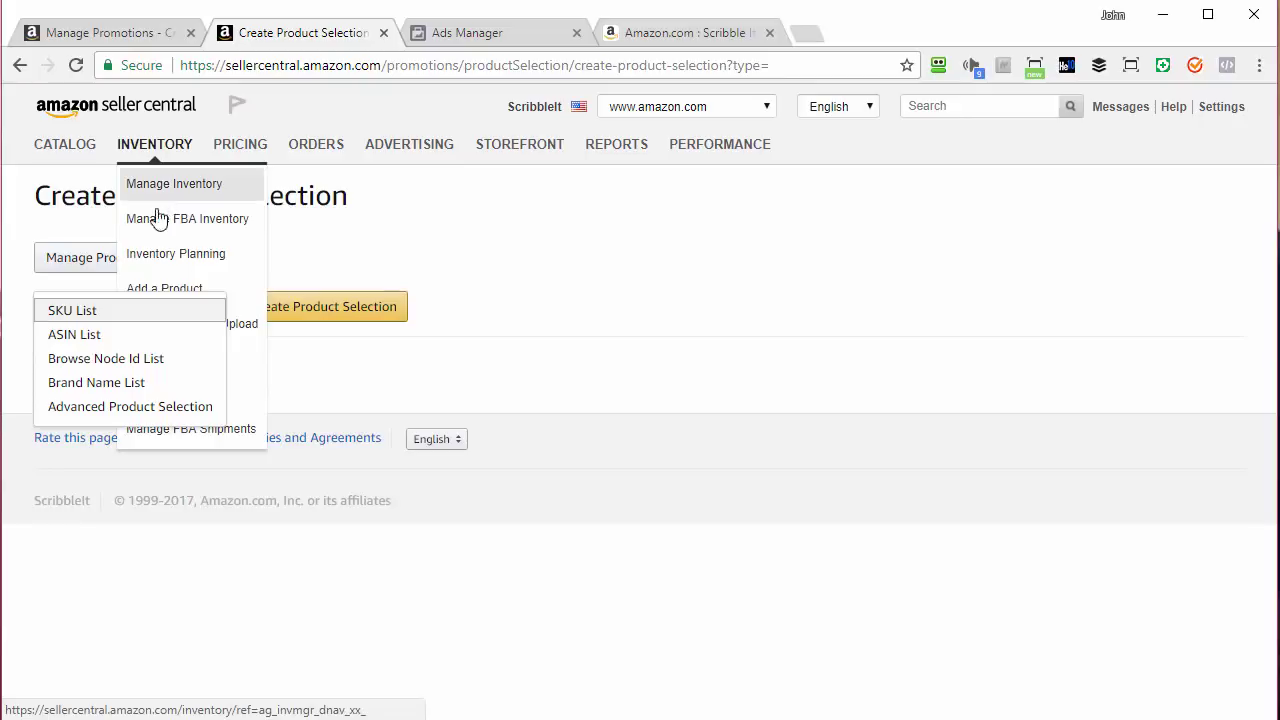
left_click(73, 335)
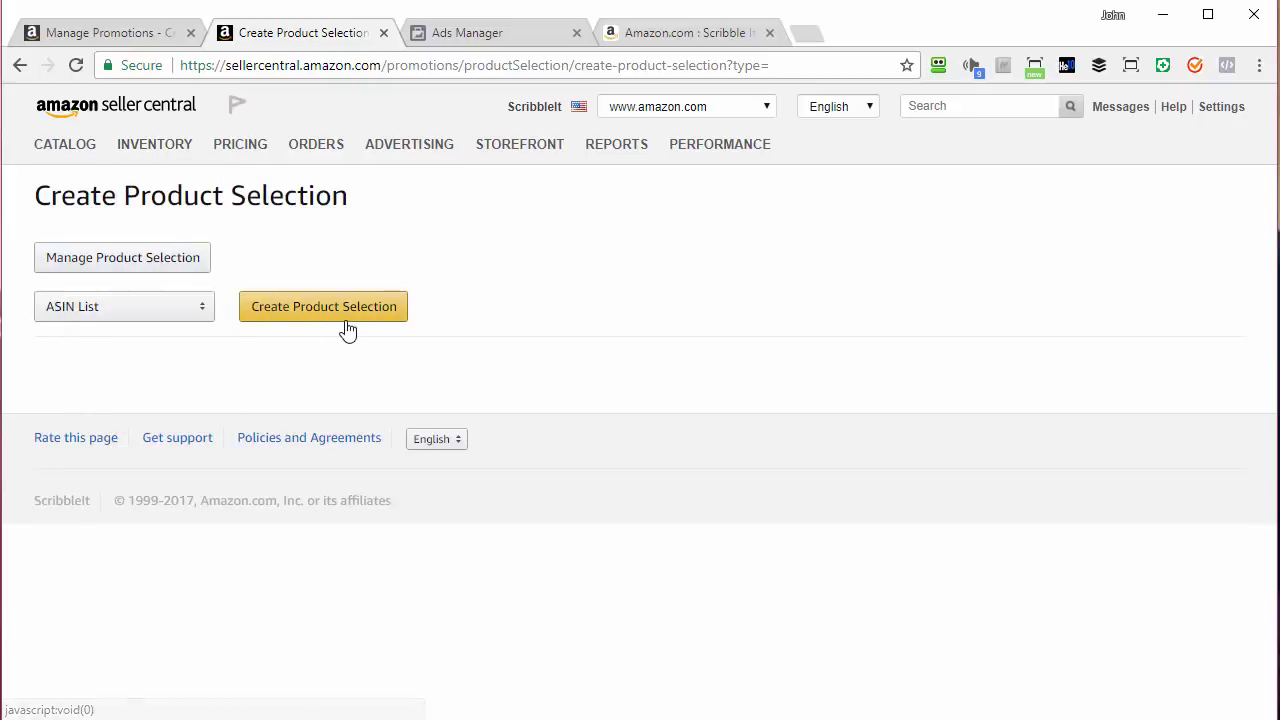
left_click(348, 326)
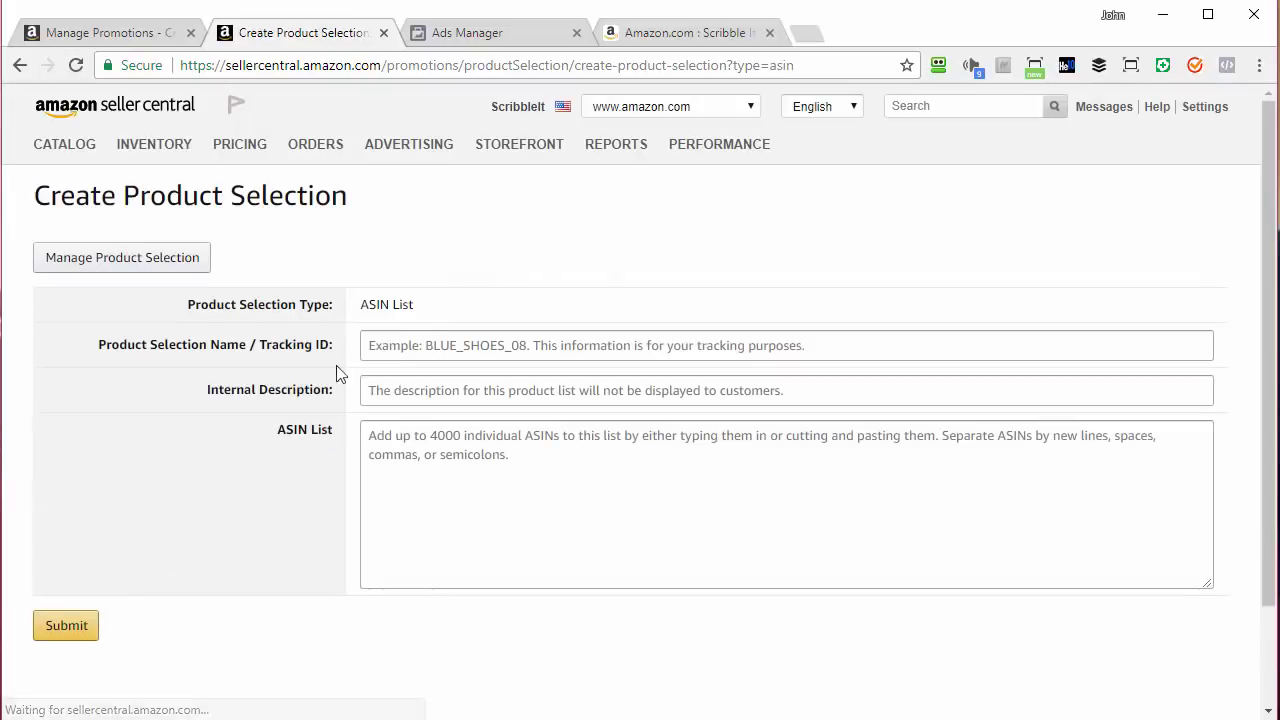
Step: Enter "Scribble It Dry Erase Markers" as both the product selection name and the internal description
left_click(391, 345)
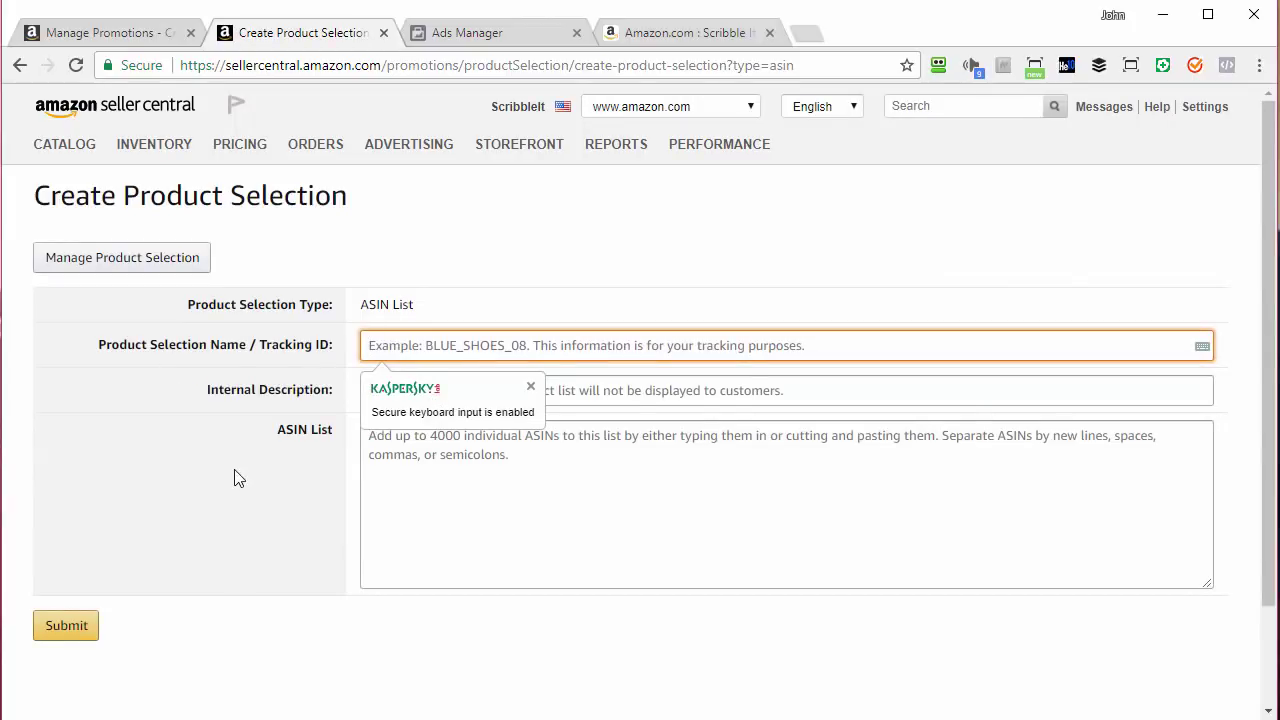
type("Scribbl")
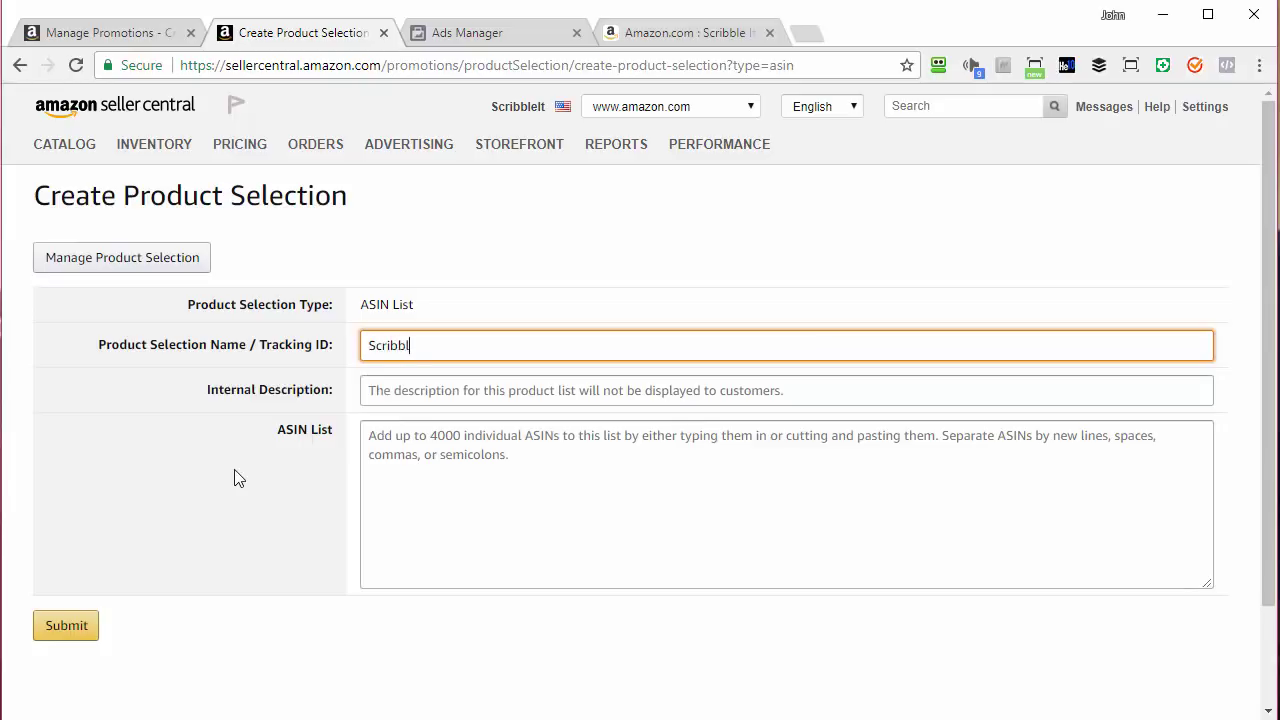
type("e It Dry Erase Markers")
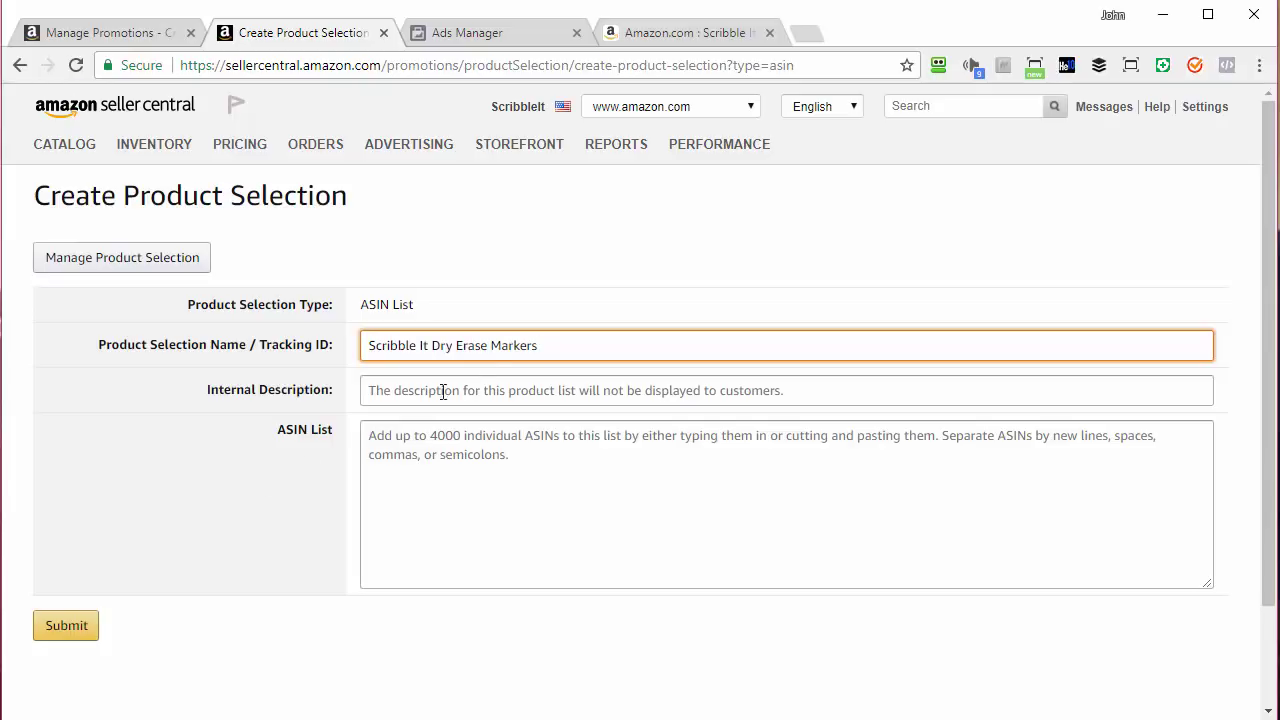
left_click_drag(549, 346, 323, 371)
key("ctrl+c")
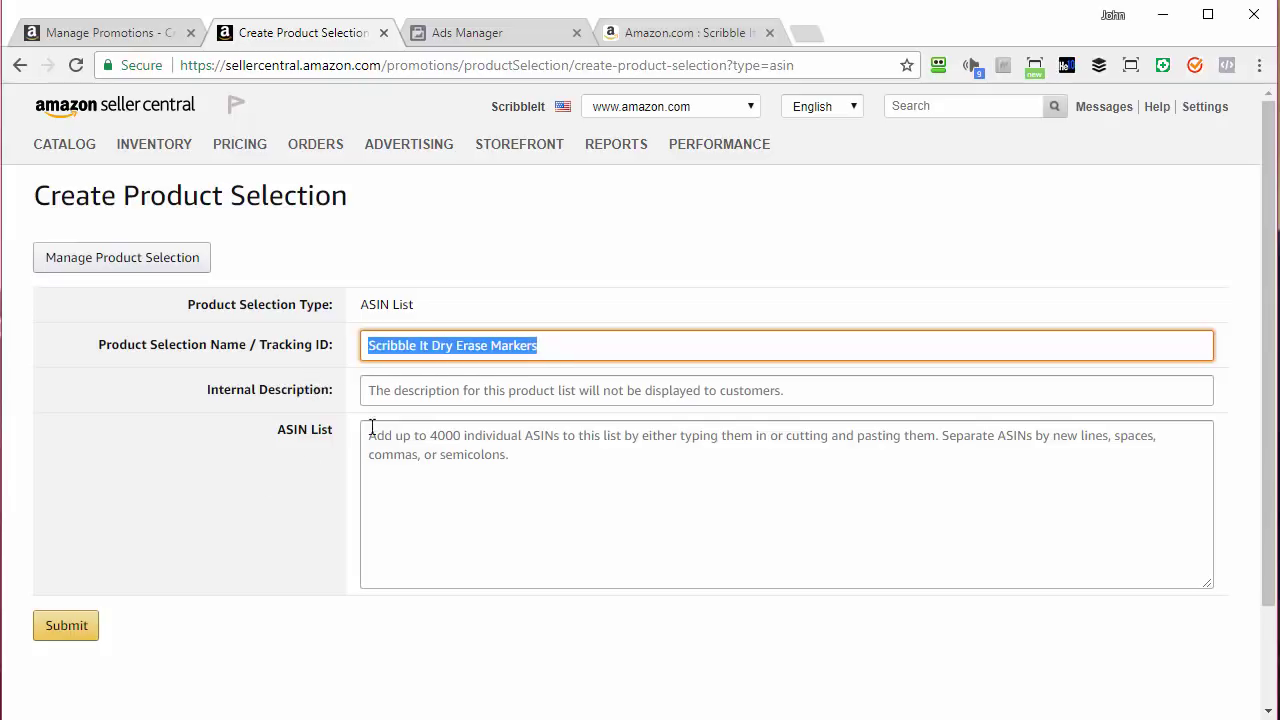
left_click(406, 390)
key("ctrl+v")
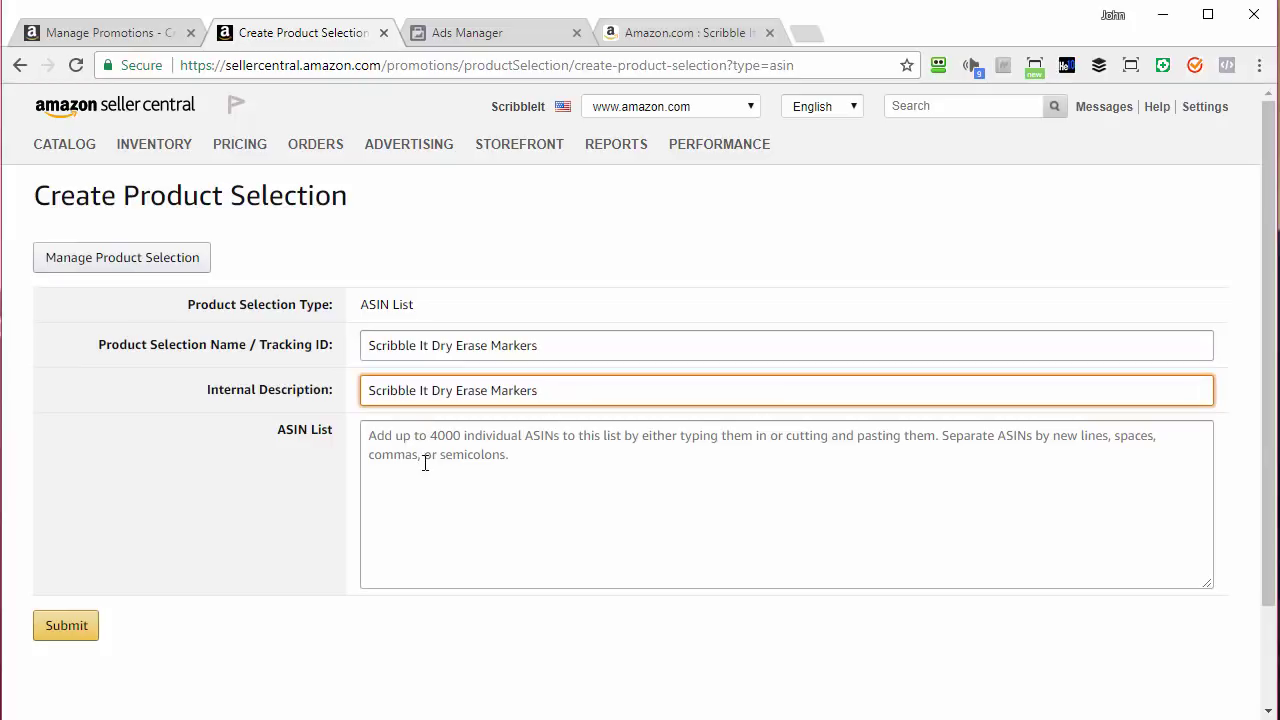
Step: Open Manage Inventory separately, dismiss the preferences tour, and copy the ASIN of the Scribble It Dry Erase Markers
mouse_move(155, 147)
right_click(168, 188)
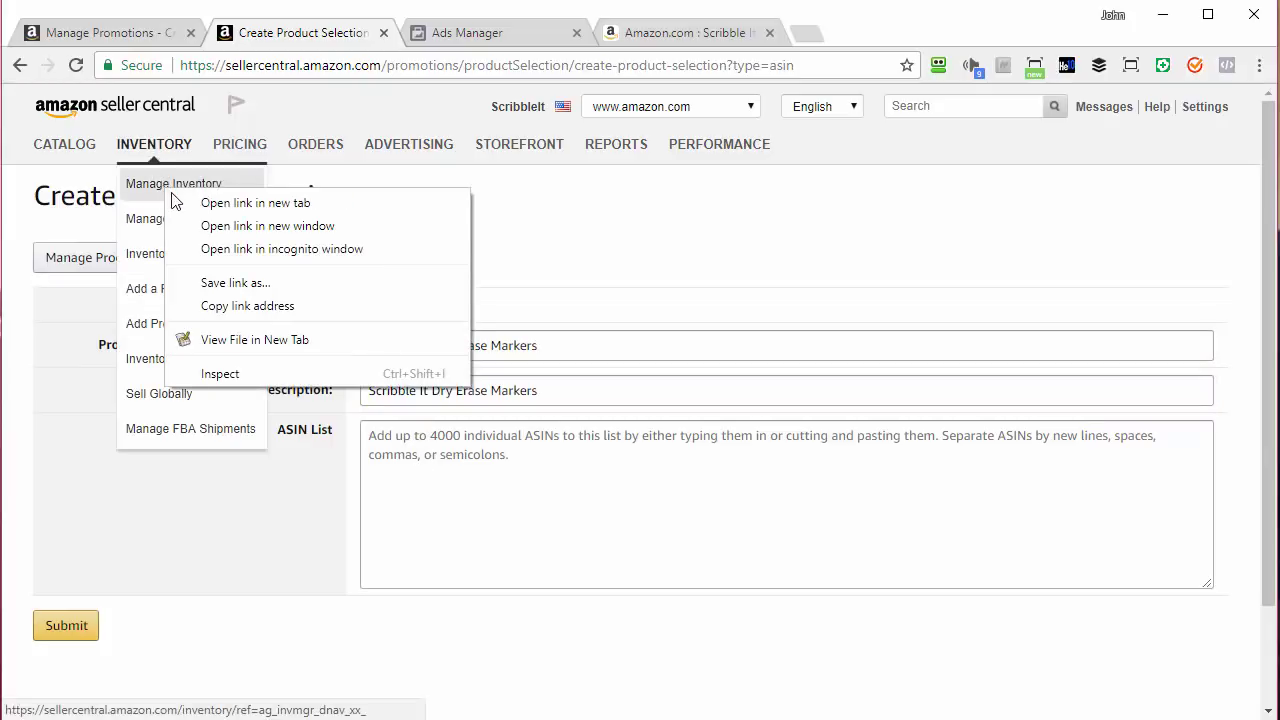
left_click(240, 203)
left_click(500, 33)
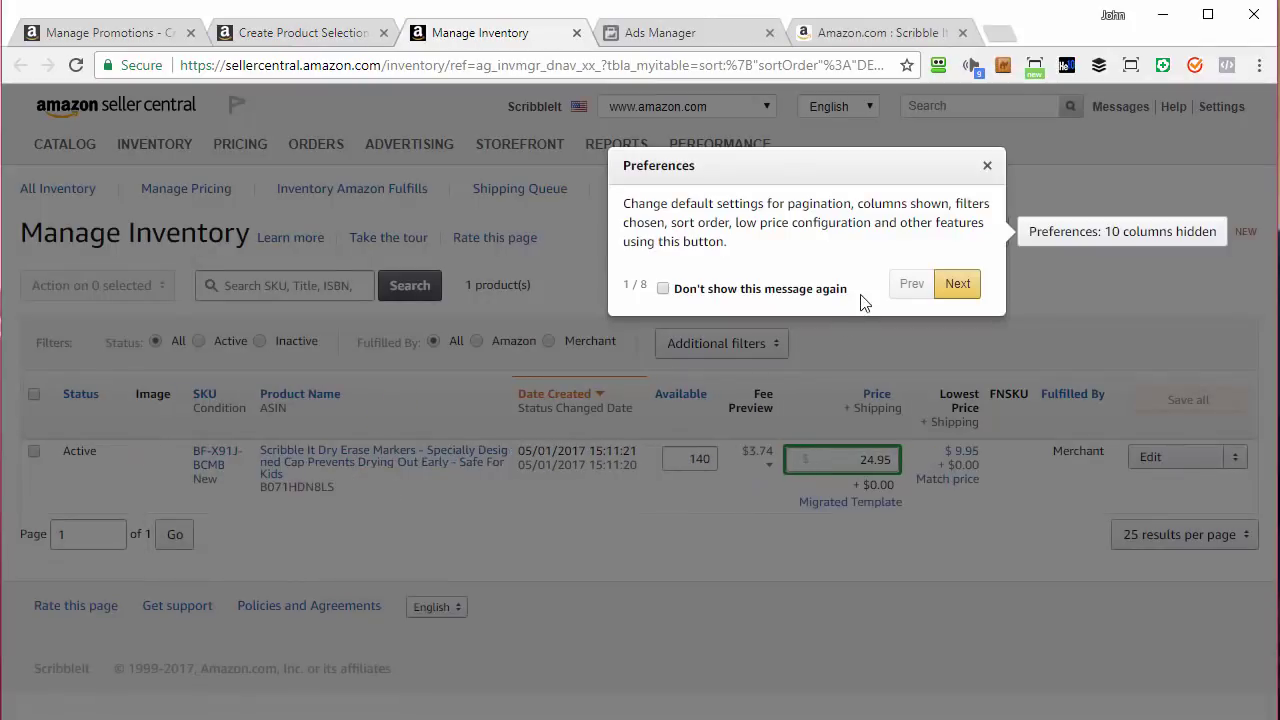
left_click(987, 166)
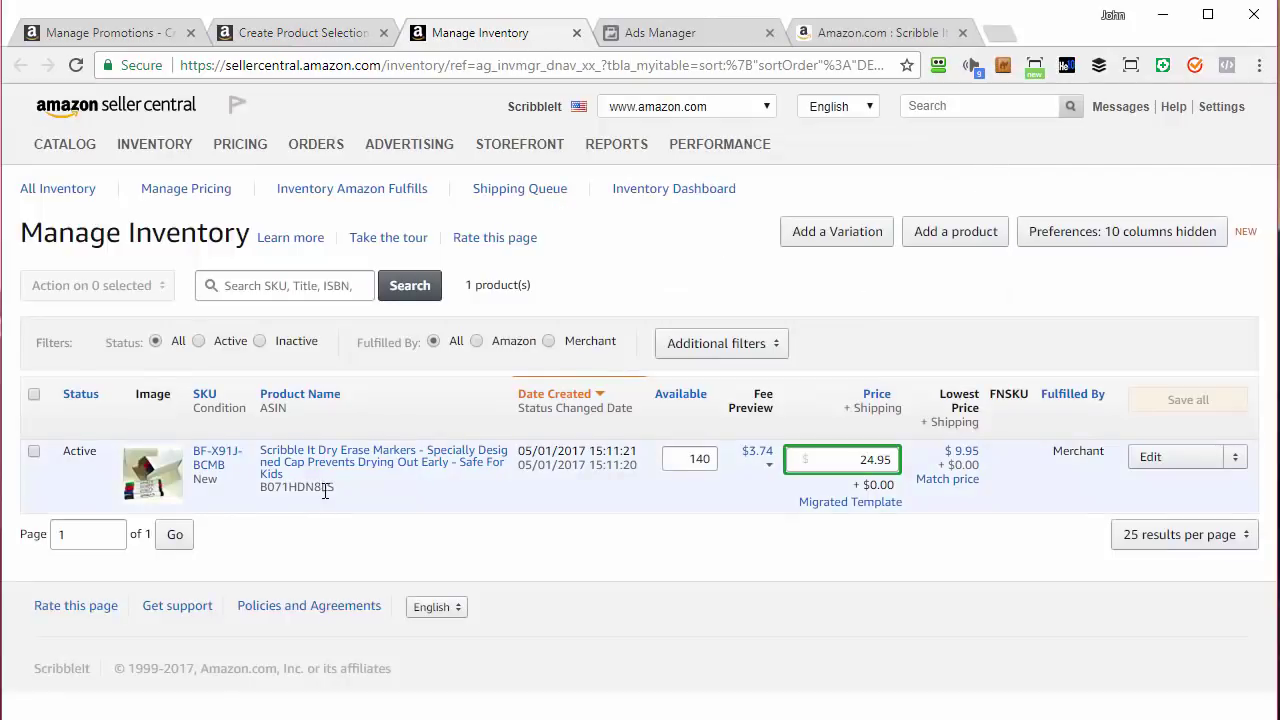
left_click_drag(339, 487, 256, 498)
key("ctrl+c")
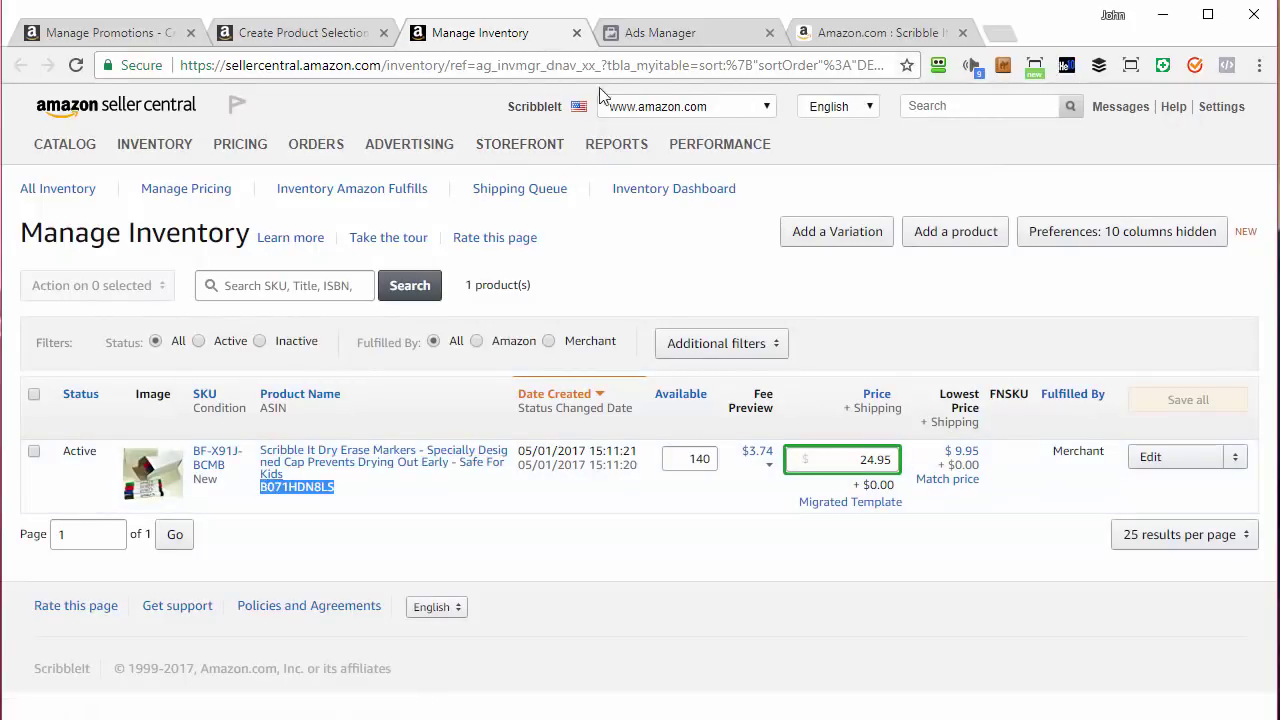
Step: Close the inventory page, paste B071HDN8LS into the product selection's ASIN list, and submit the selection
left_click(576, 33)
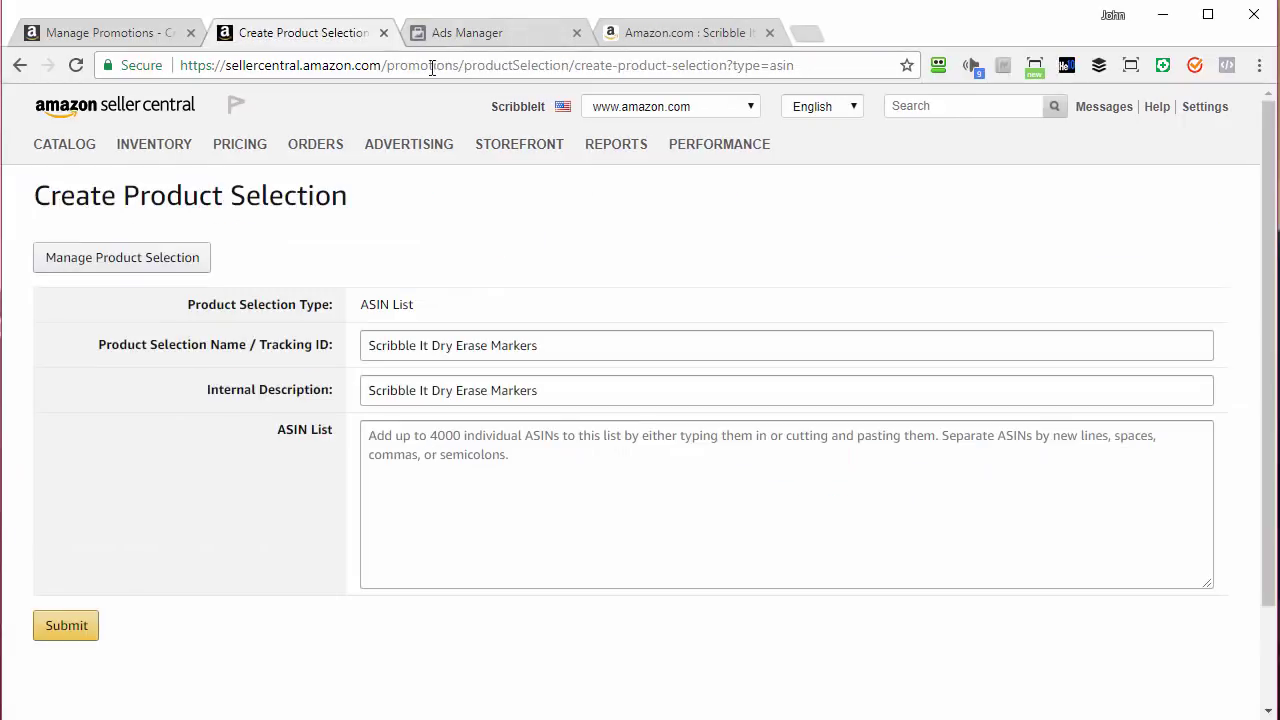
left_click(438, 461)
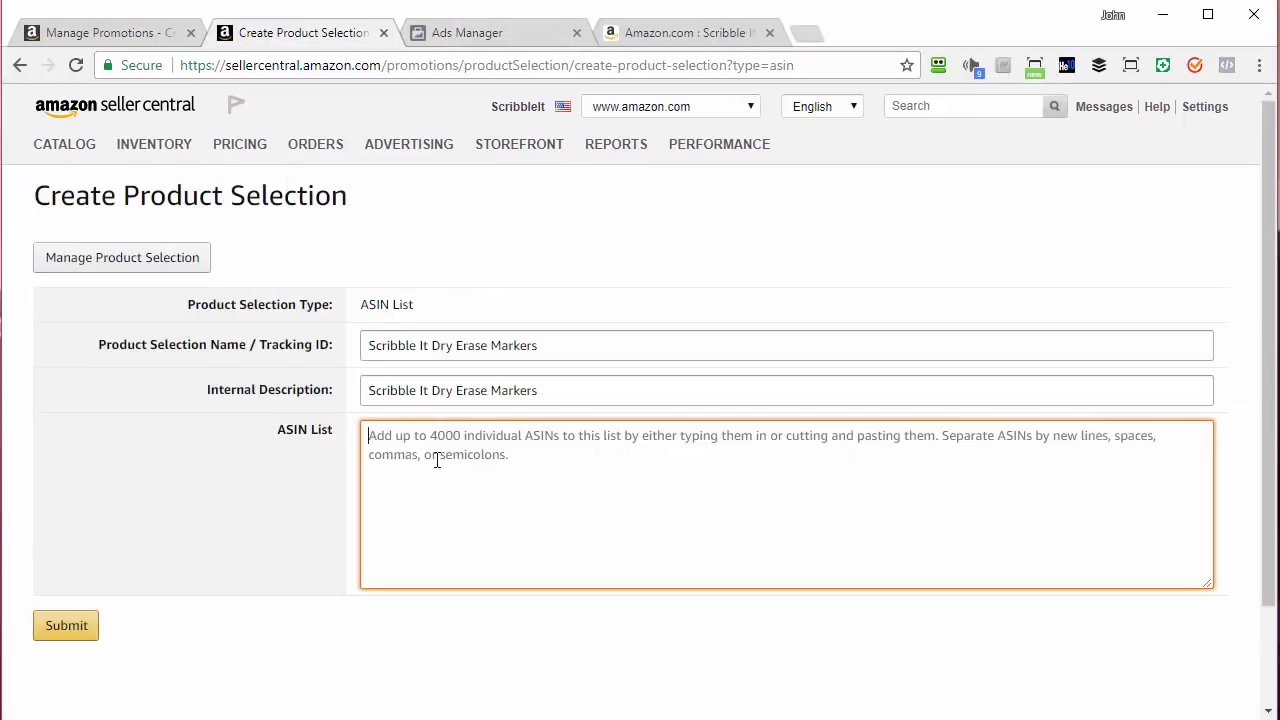
key("ctrl+v")
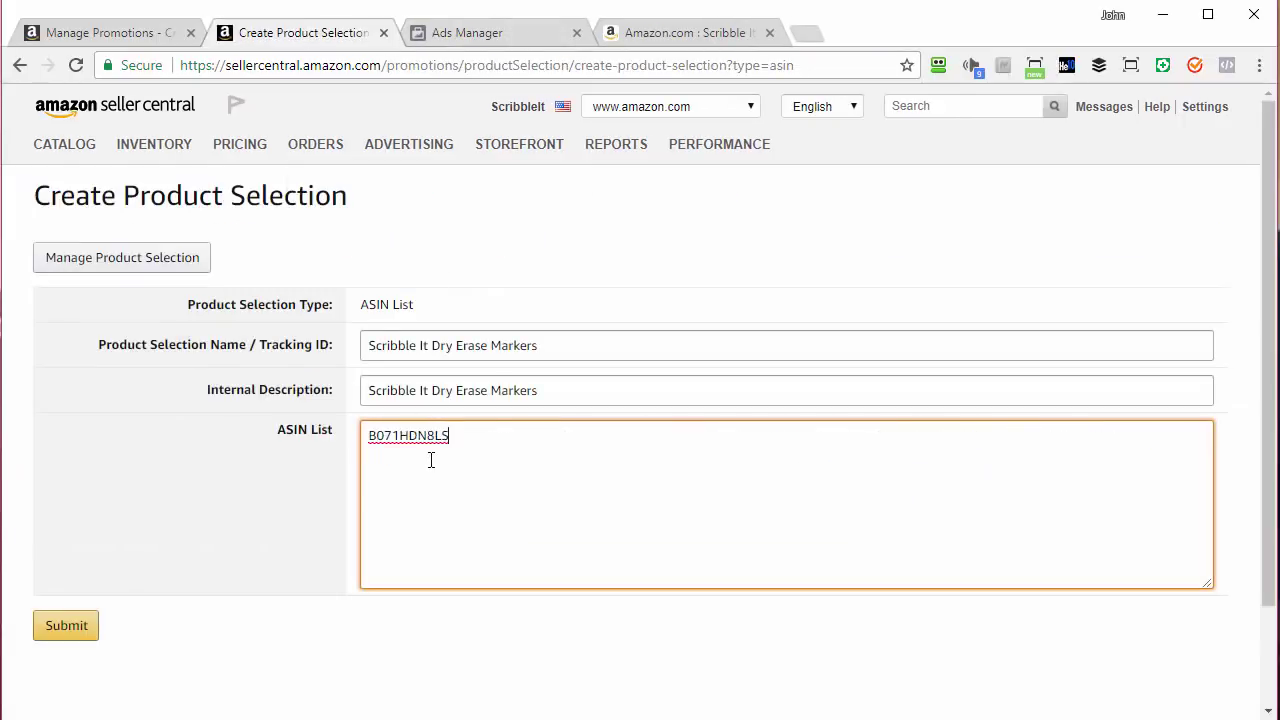
left_click(40, 632)
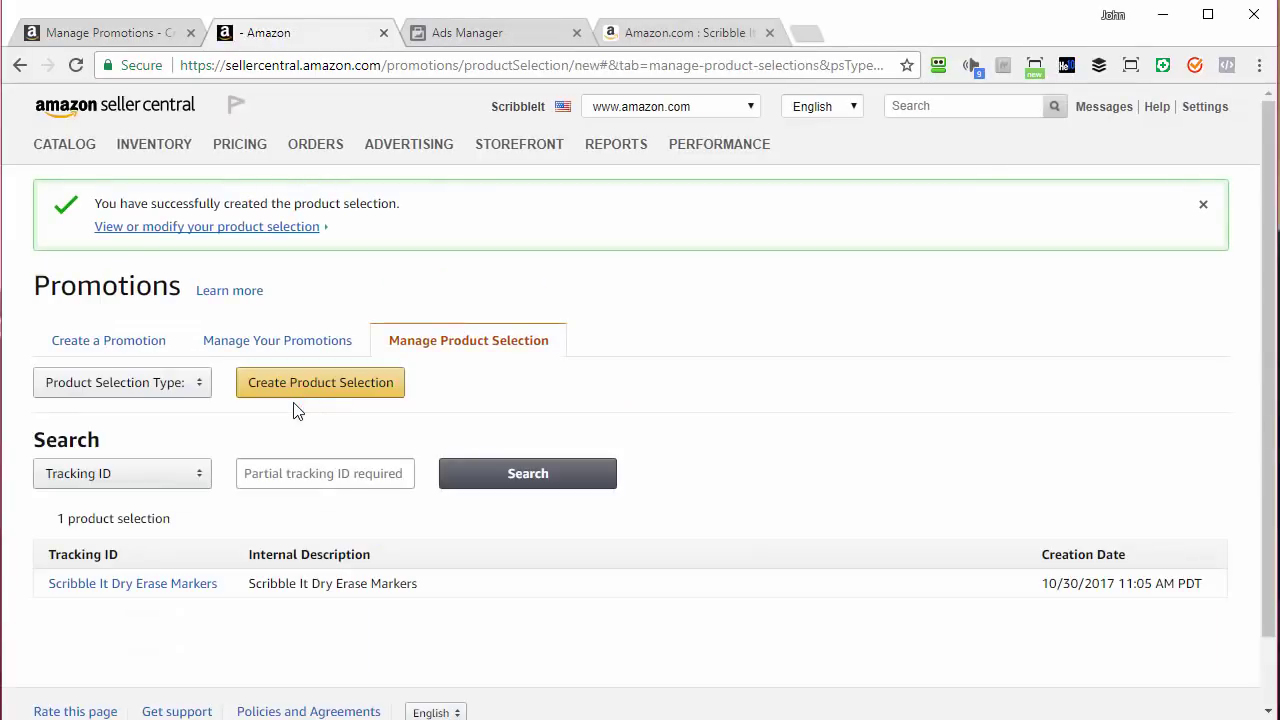
Step: Create a fresh Percentage Off promotion and set its purchased items to the Scribble It Dry Erase Markers selection
mouse_move(413, 150)
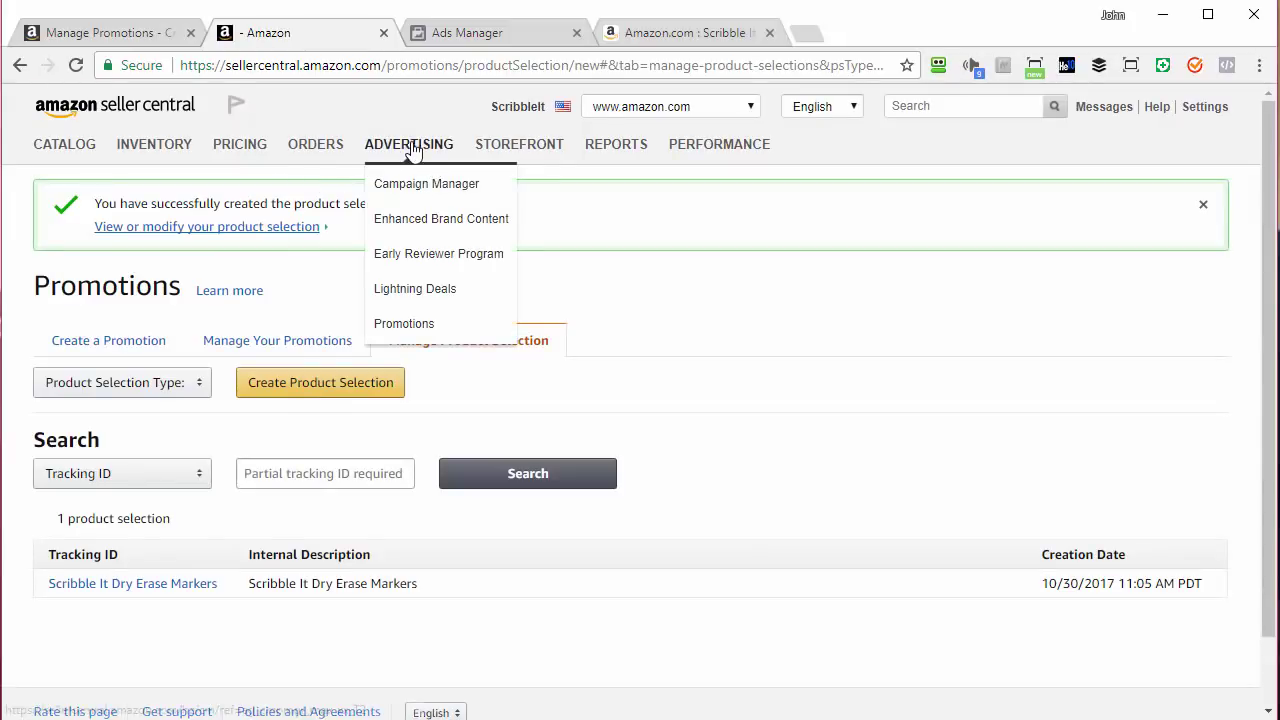
left_click(404, 326)
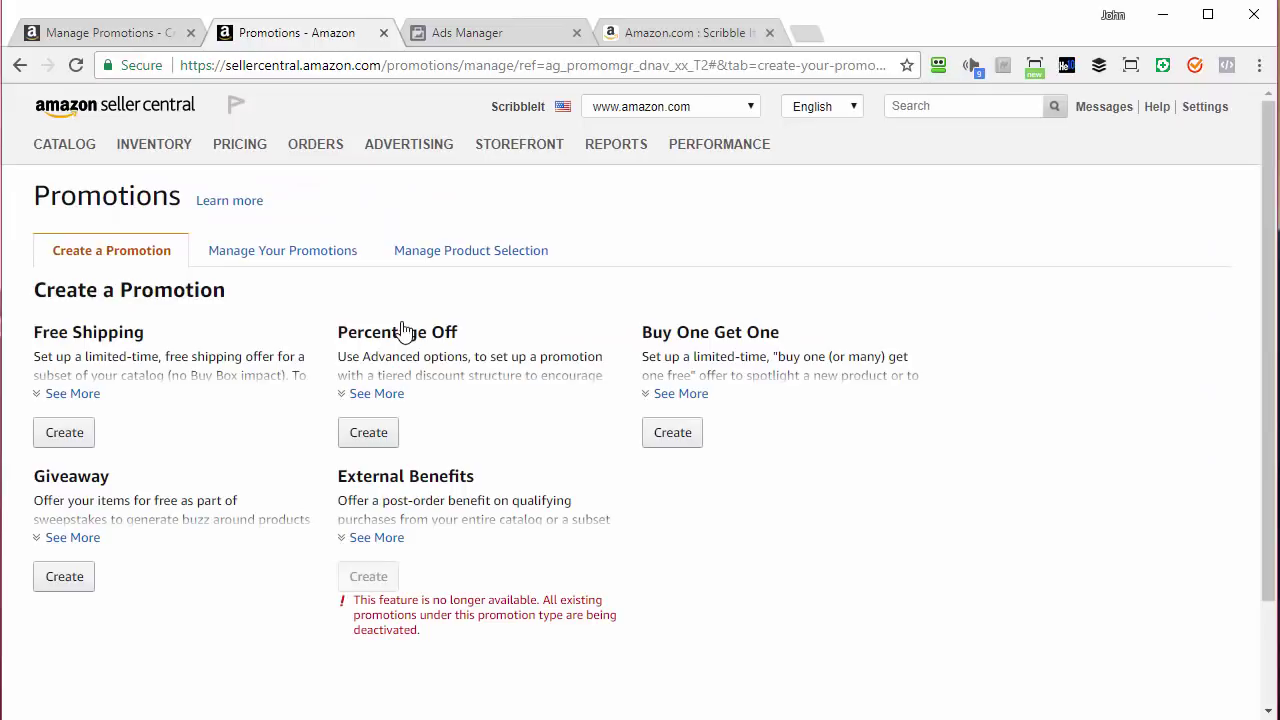
left_click(367, 430)
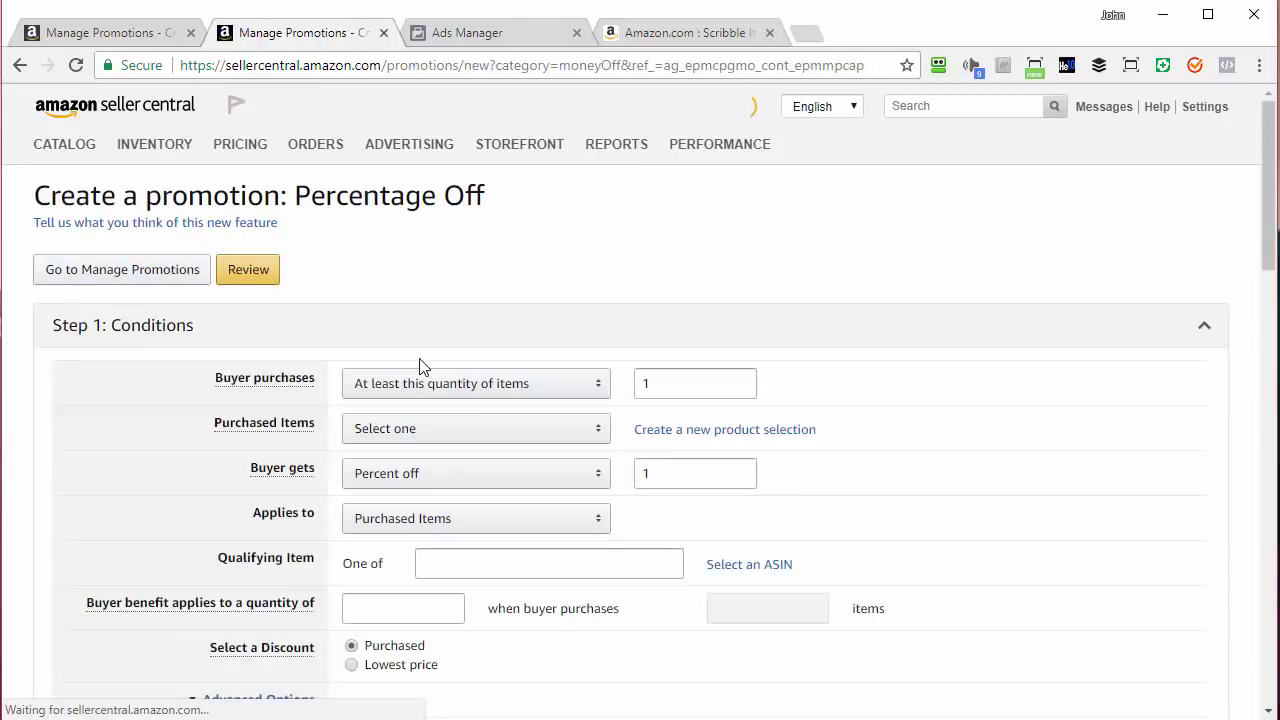
left_click(440, 431)
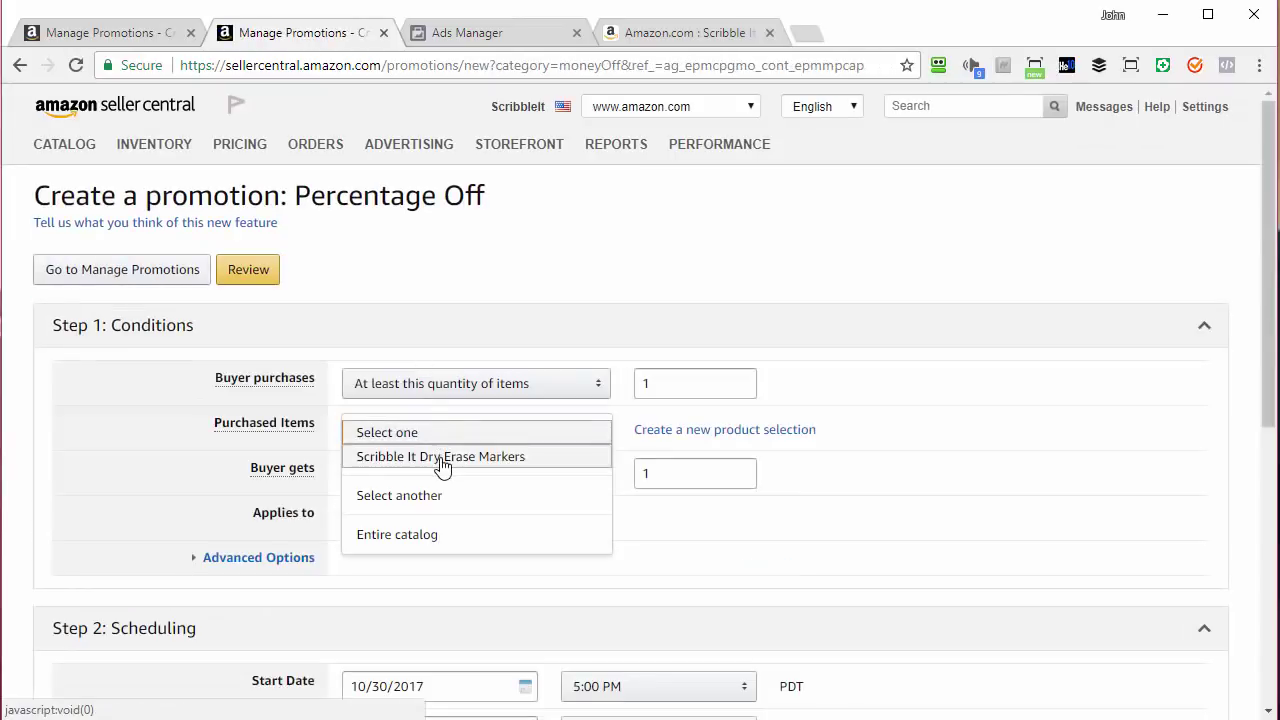
left_click(441, 458)
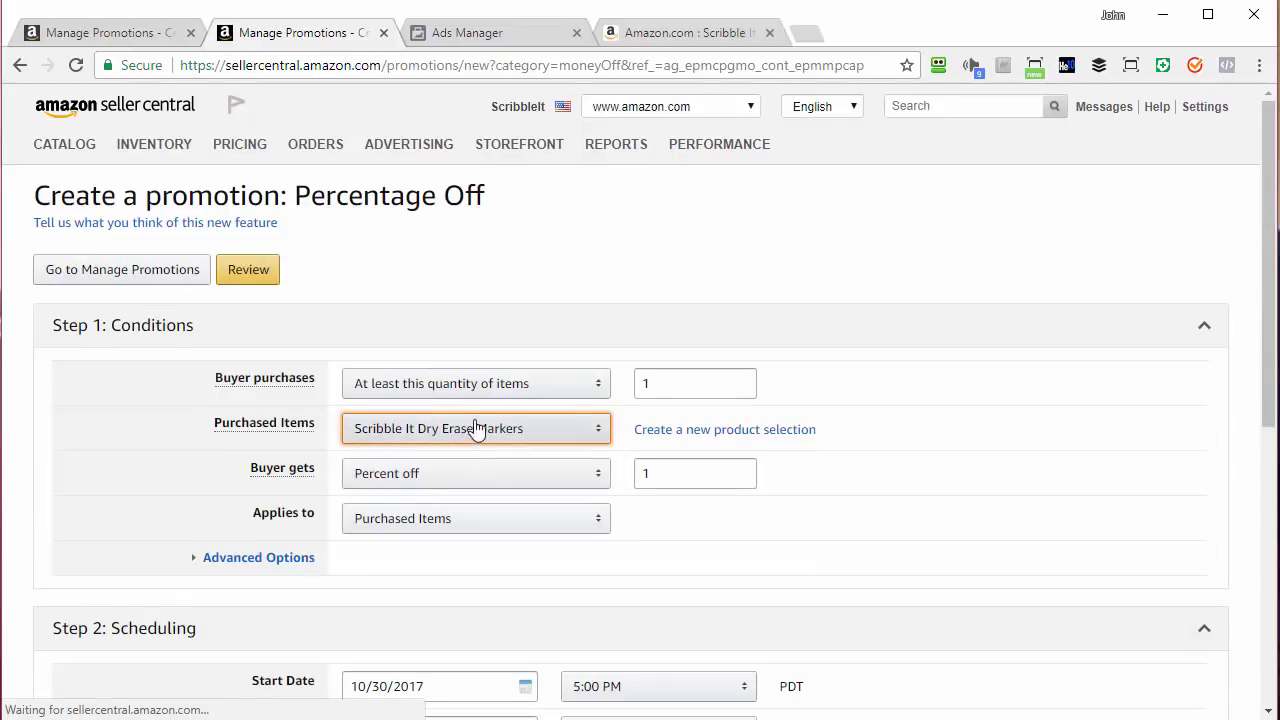
scroll(674, 383, "down", 1)
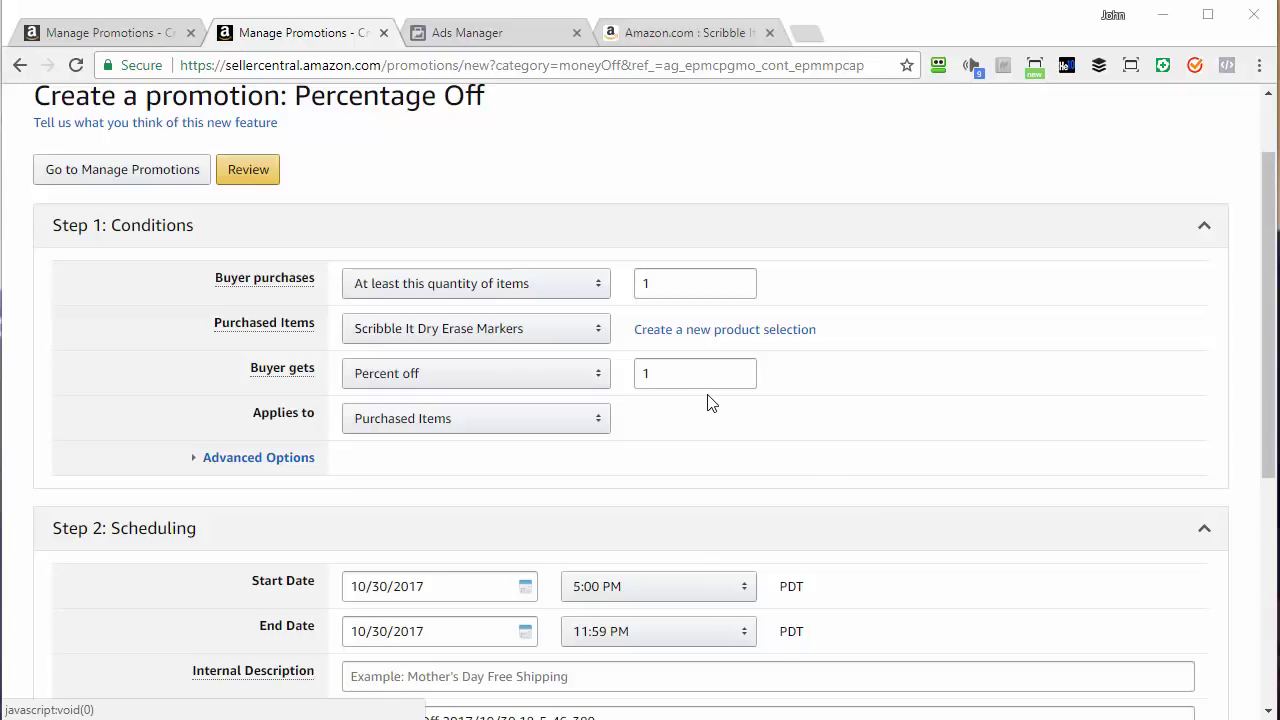
Step: Set the promotion's Buyer gets discount to 80 percent off
left_click_drag(677, 374, 632, 378)
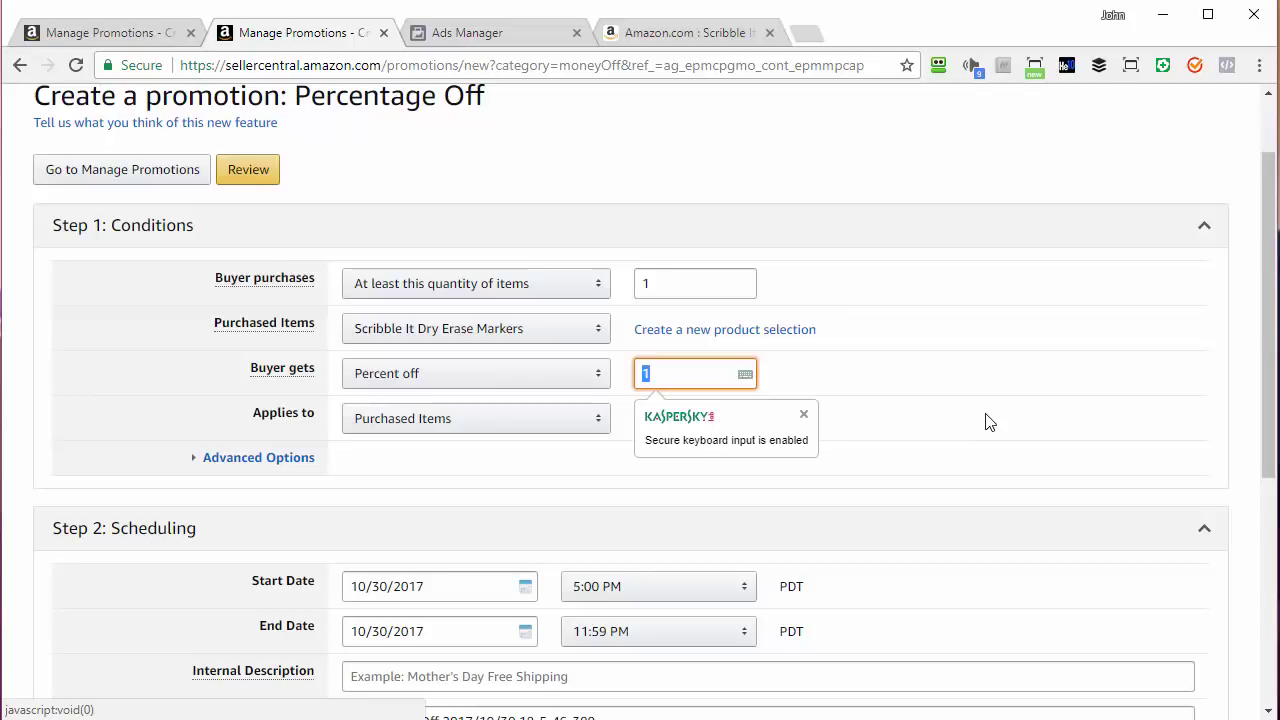
type("80")
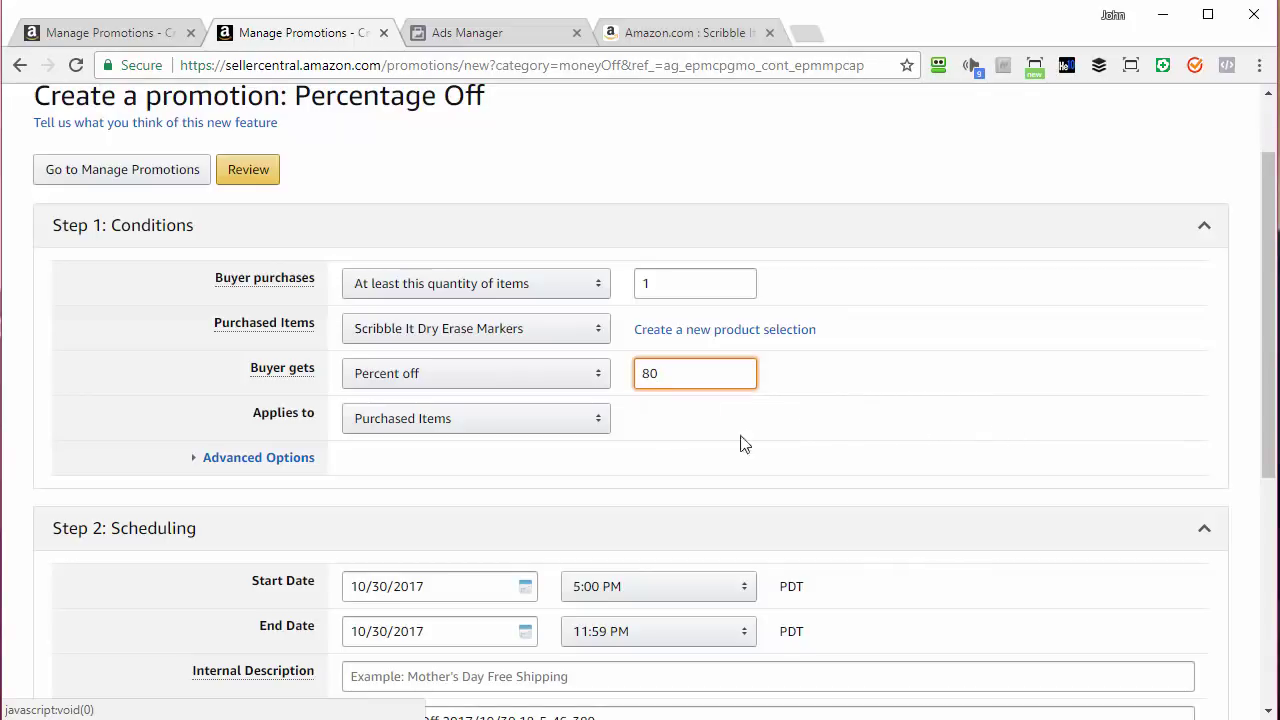
scroll(523, 380, "down", 2)
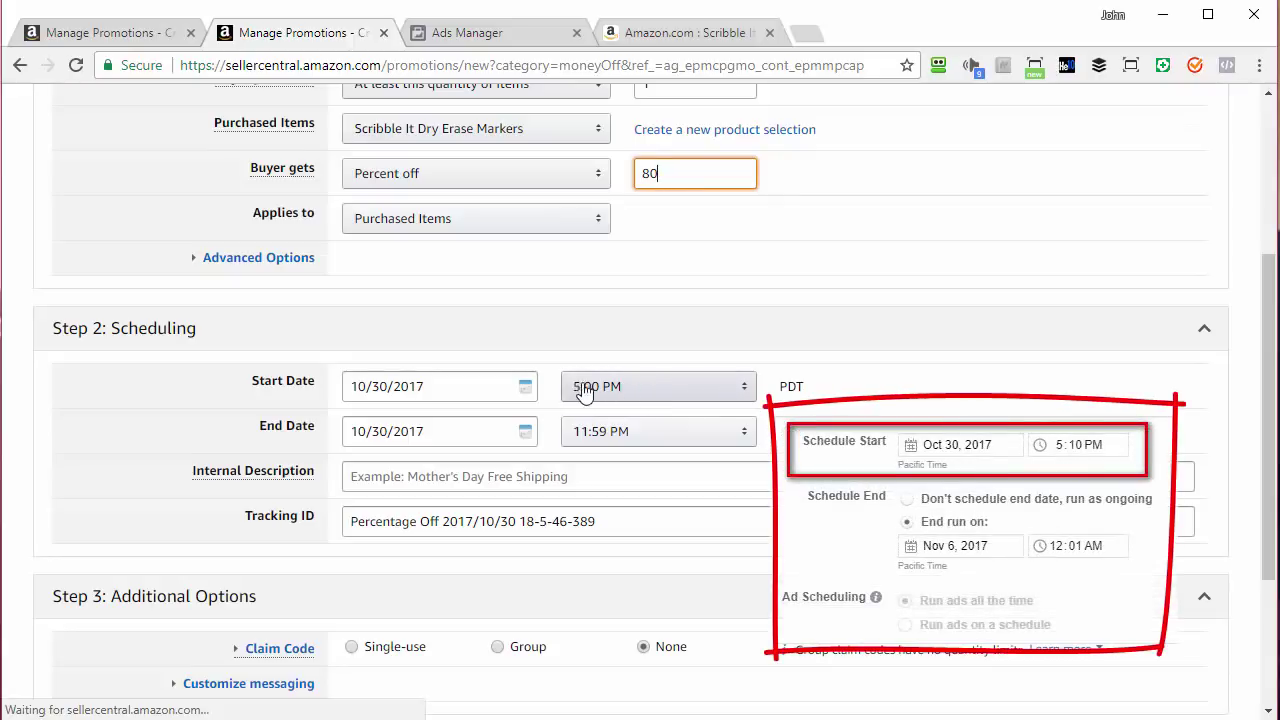
scroll(906, 391, "down", 1)
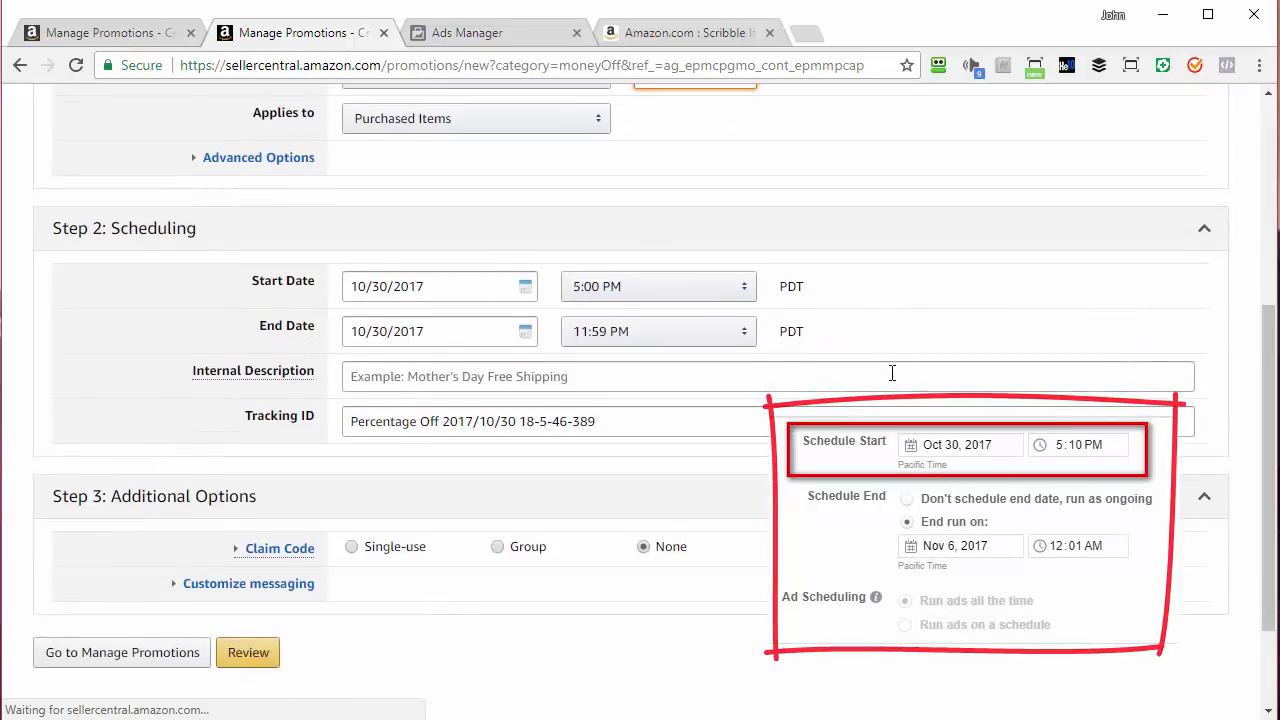
left_click(372, 376)
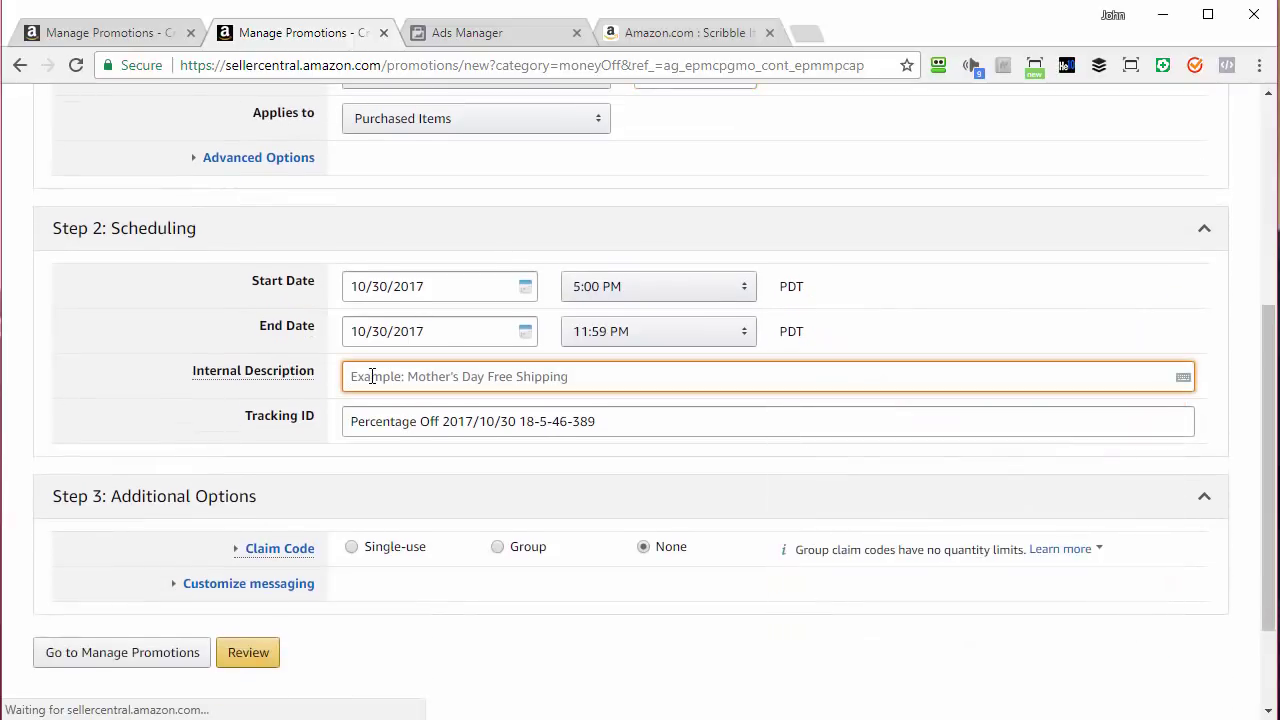
key("ctrl+v")
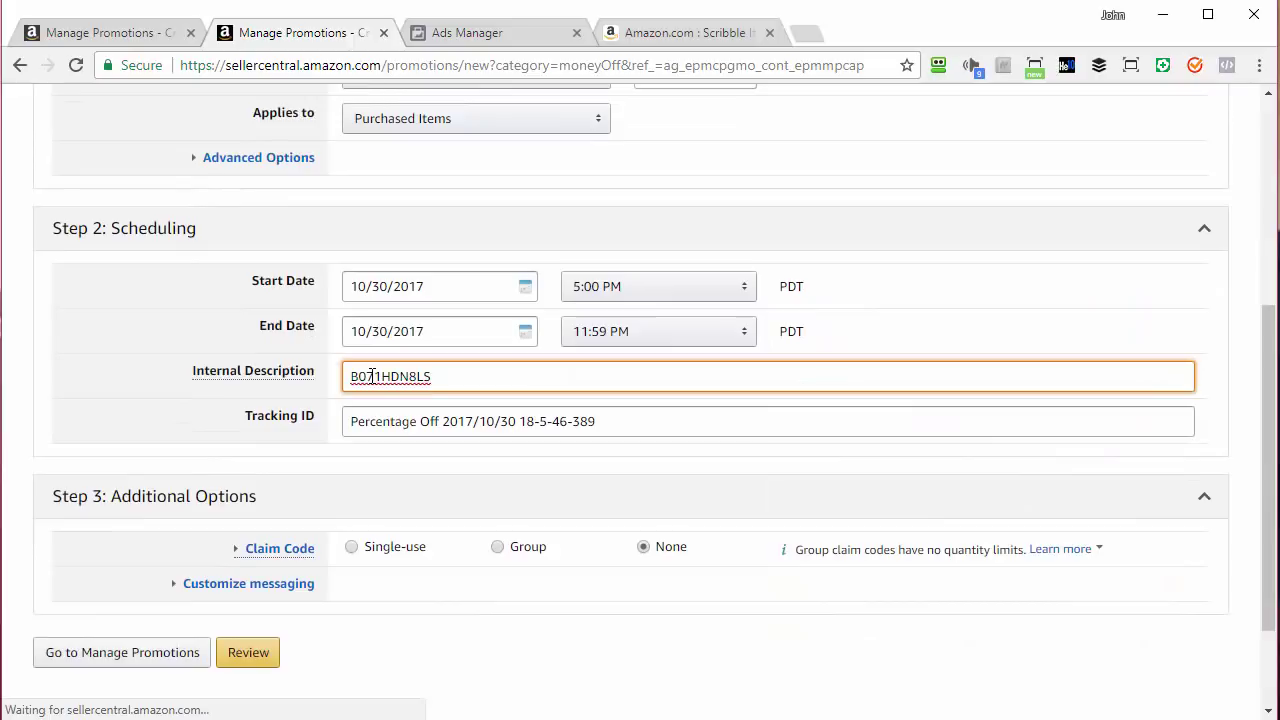
key("BackSpace")
key("BackSpace")
key("BackSpace")
key("BackSpace")
key("BackSpace")
key("BackSpace")
key("BackSpace")
key("BackSpace")
key("BackSpace")
key("BackSpace")
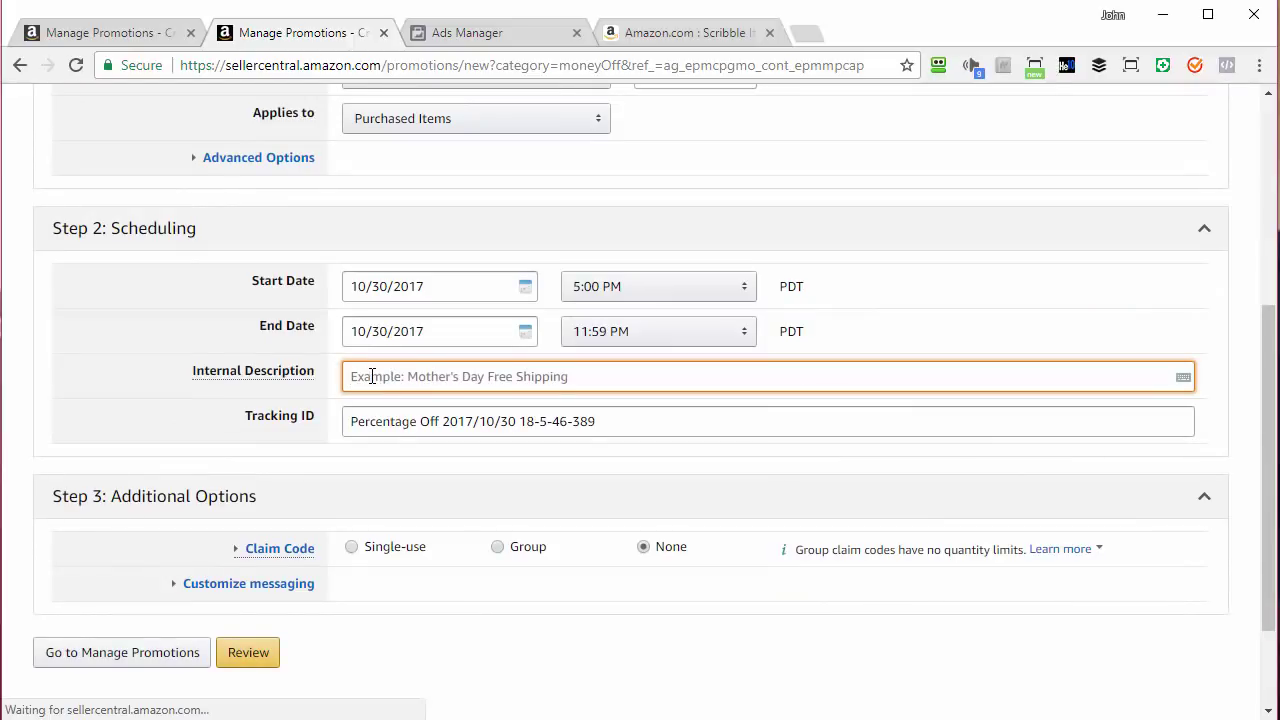
Step: Enter "Scribble It Markers FB Ad $2" as the promotion's internal description
type("Scri")
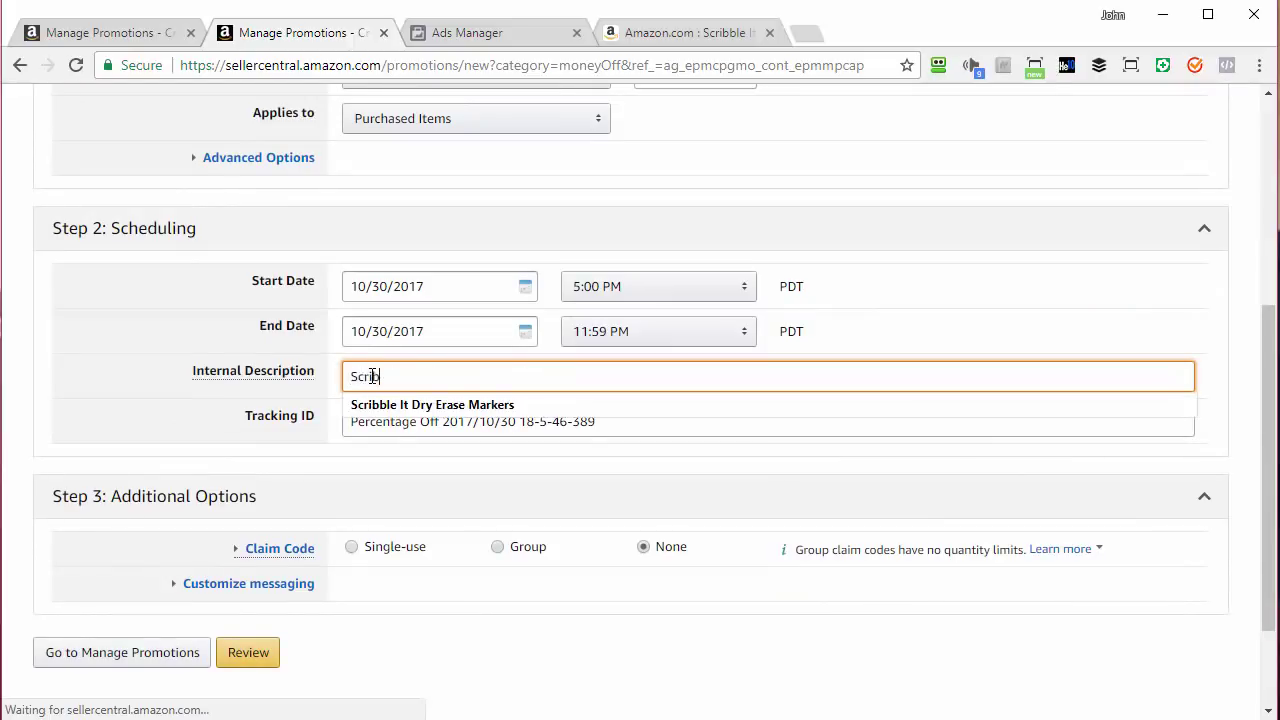
type("bble It Mar")
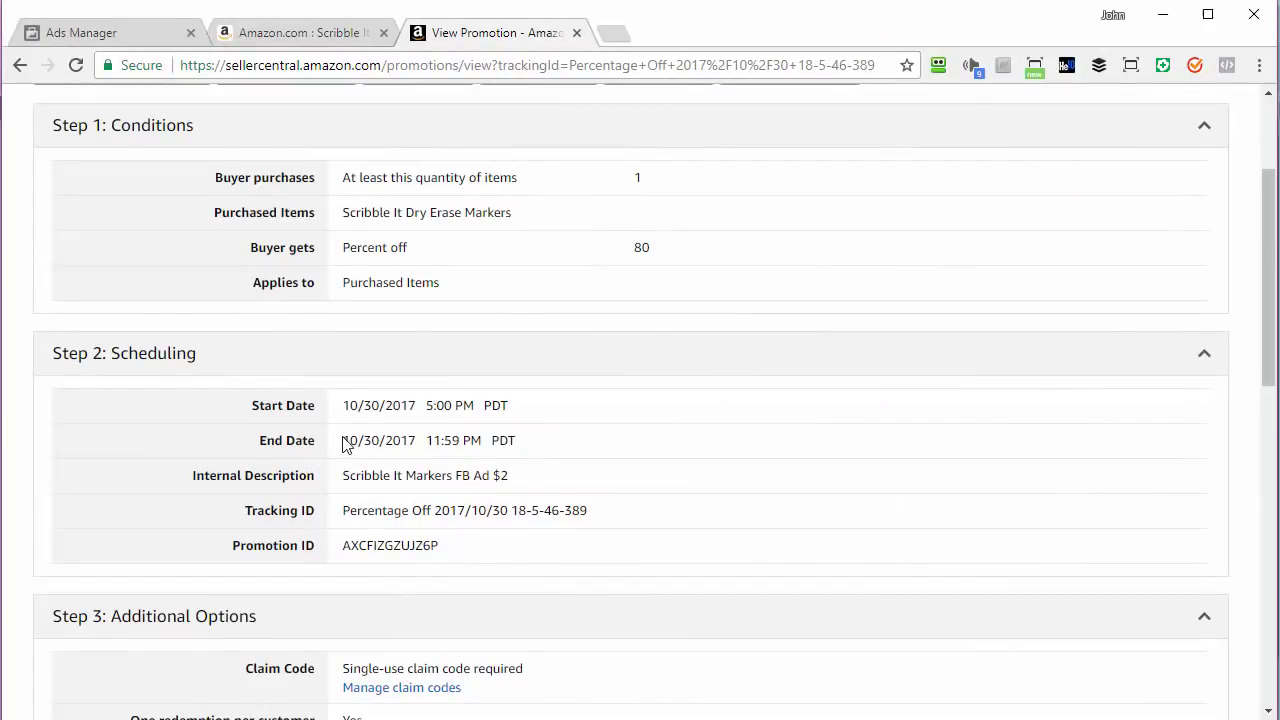
left_click_drag(343, 444, 519, 446)
left_click(519, 446)
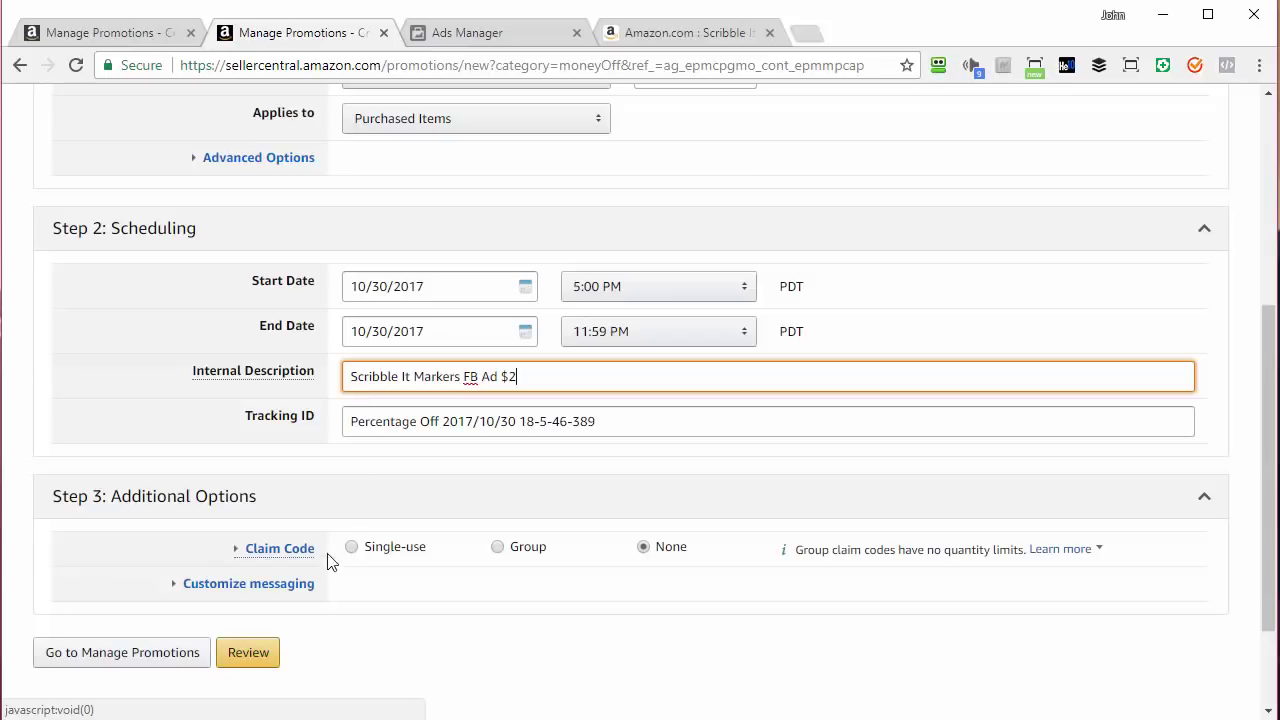
Step: Set the claim code type to Single-use and expand the custom messaging options
left_click(352, 547)
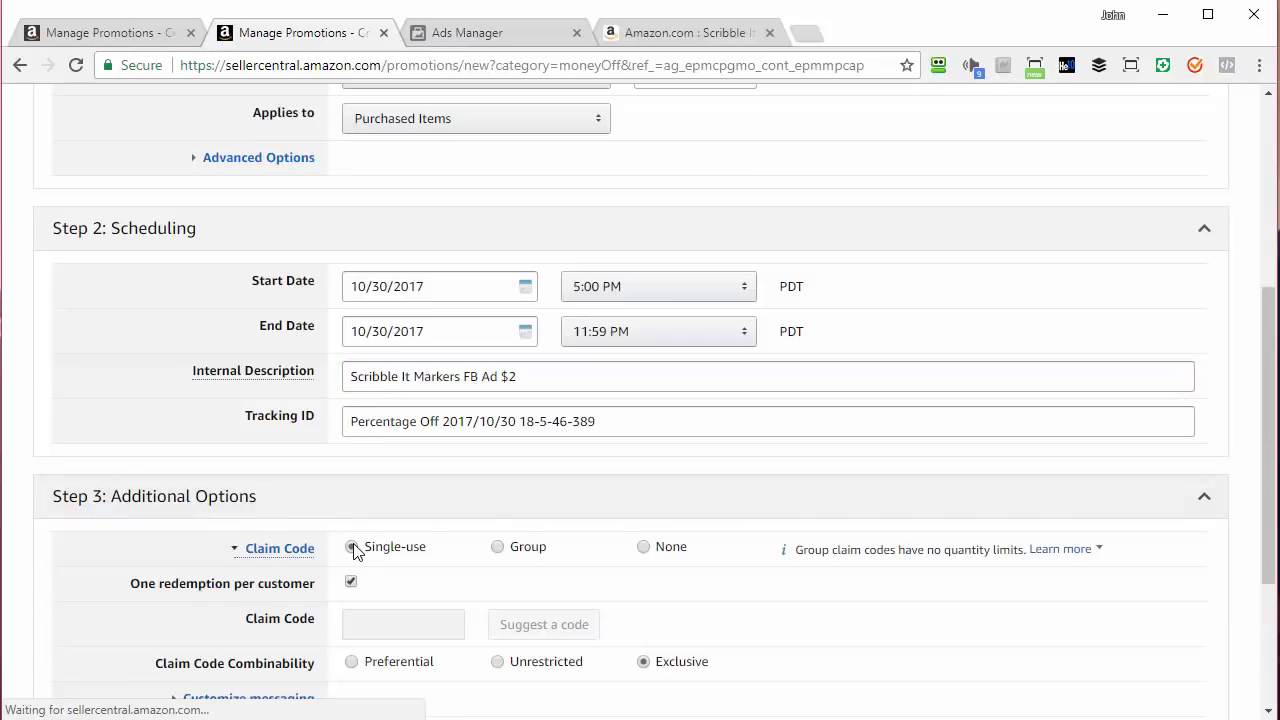
scroll(280, 471, "down", 2)
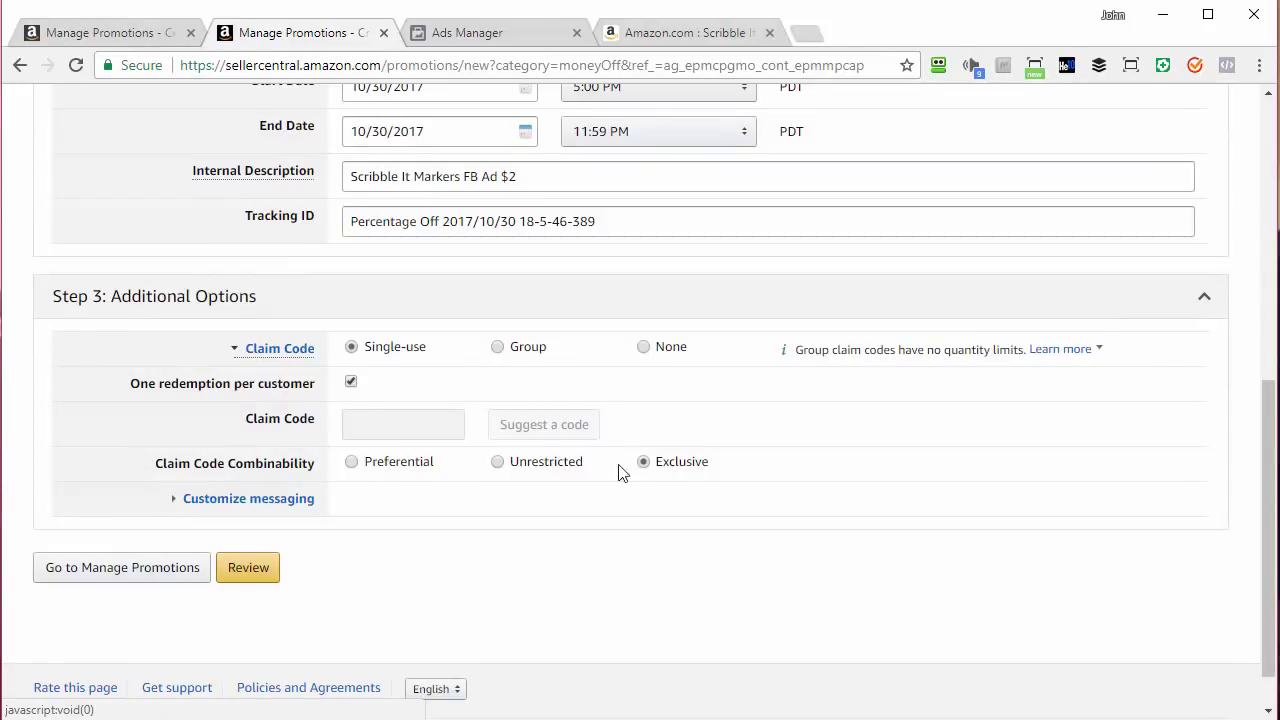
left_click(262, 500)
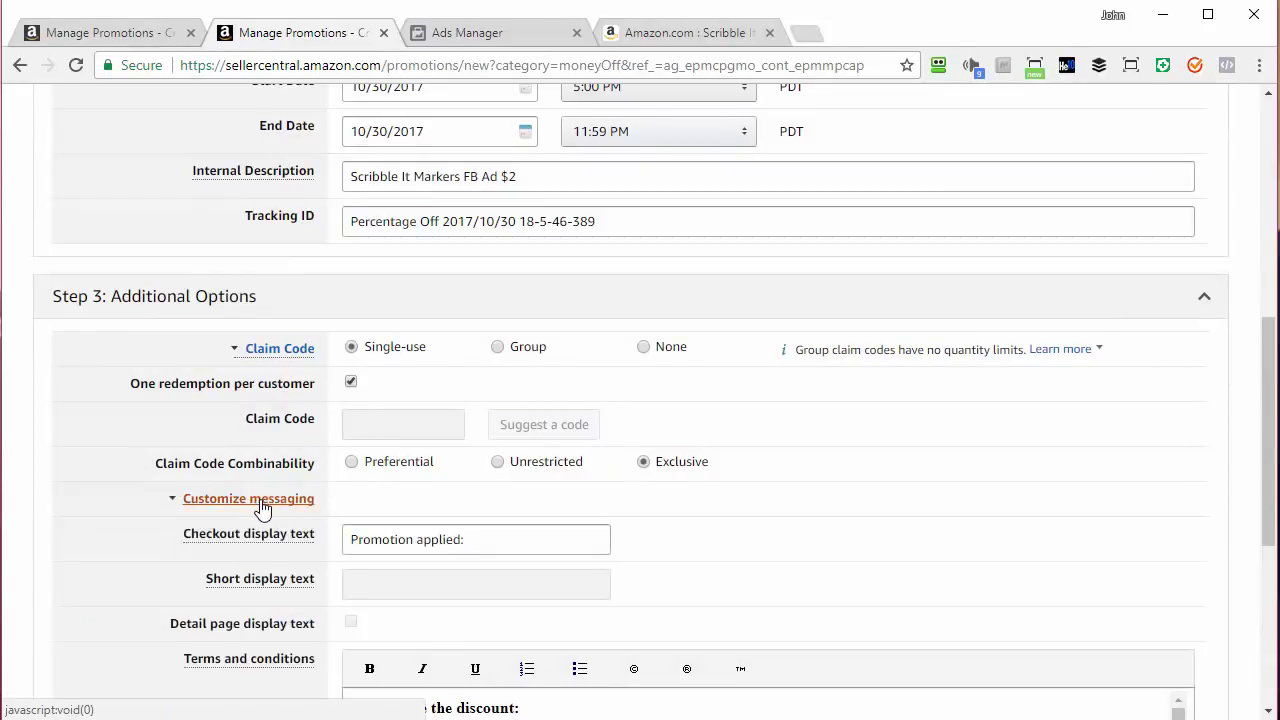
scroll(257, 509, "down", 1)
mouse_move(255, 450)
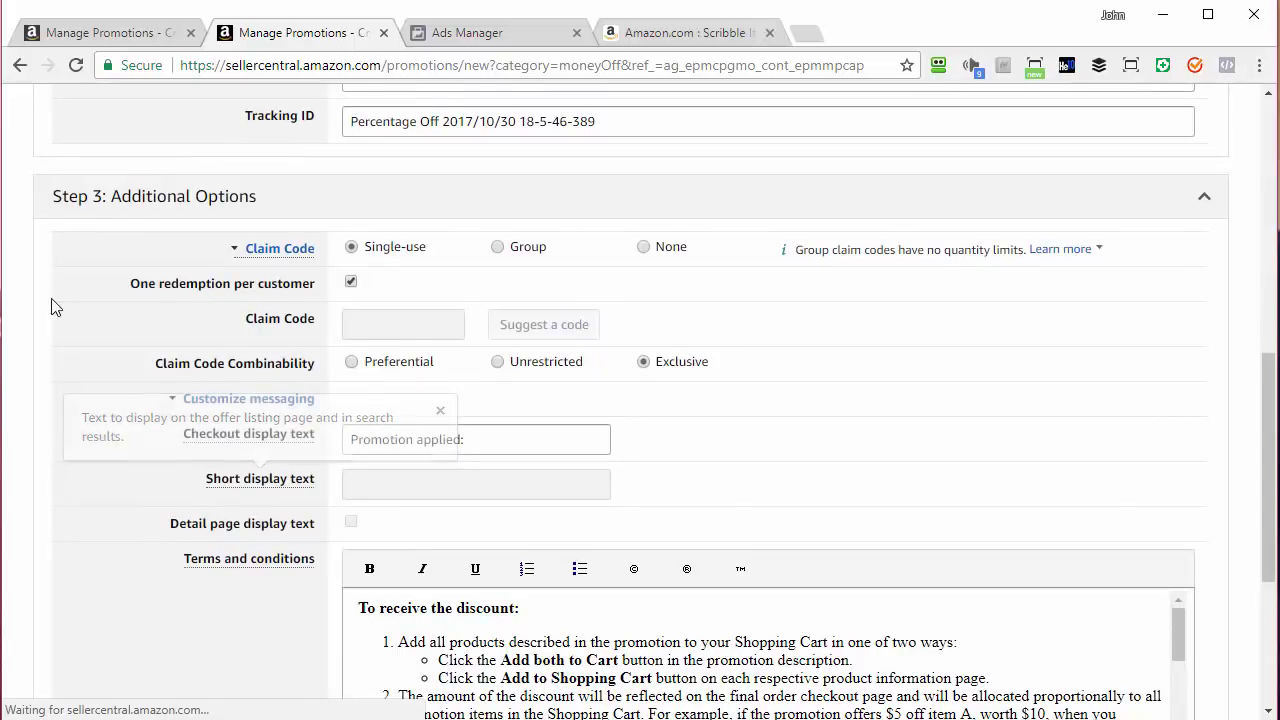
scroll(100, 458, "down", 1)
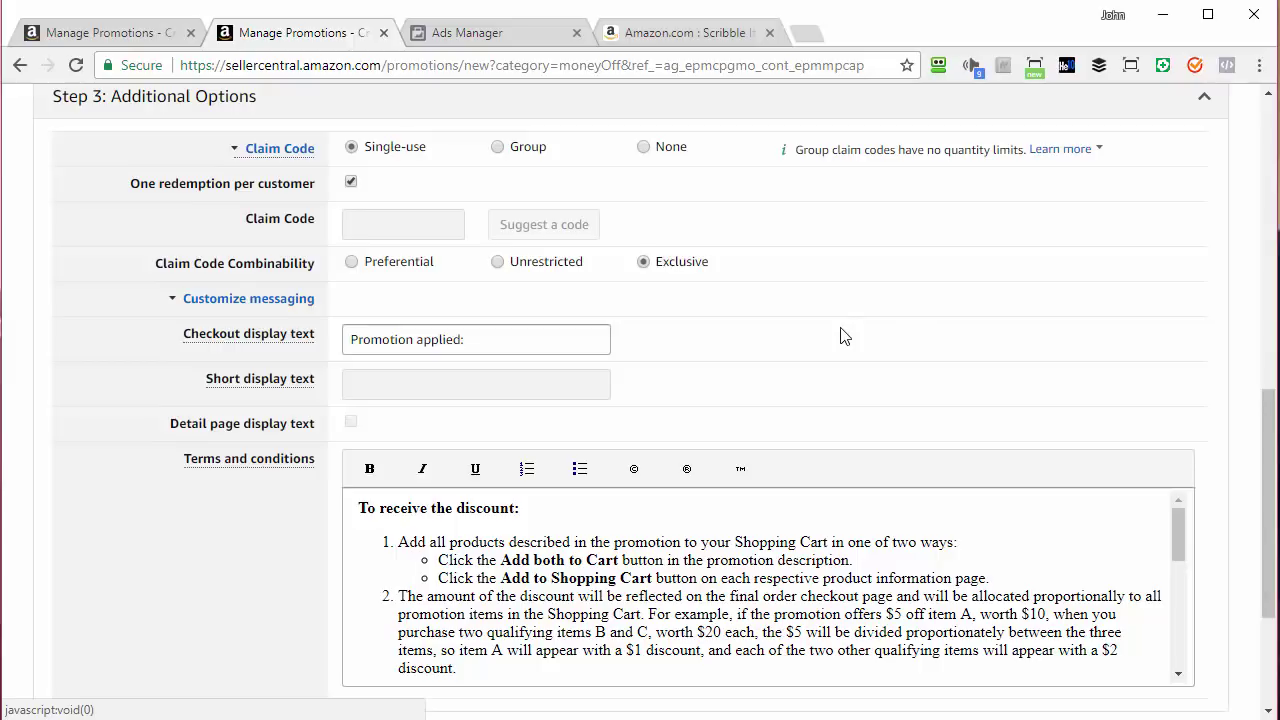
Step: Send the completed Percentage Off promotion to review and submit it
scroll(843, 335, "down", 2)
left_click(248, 552)
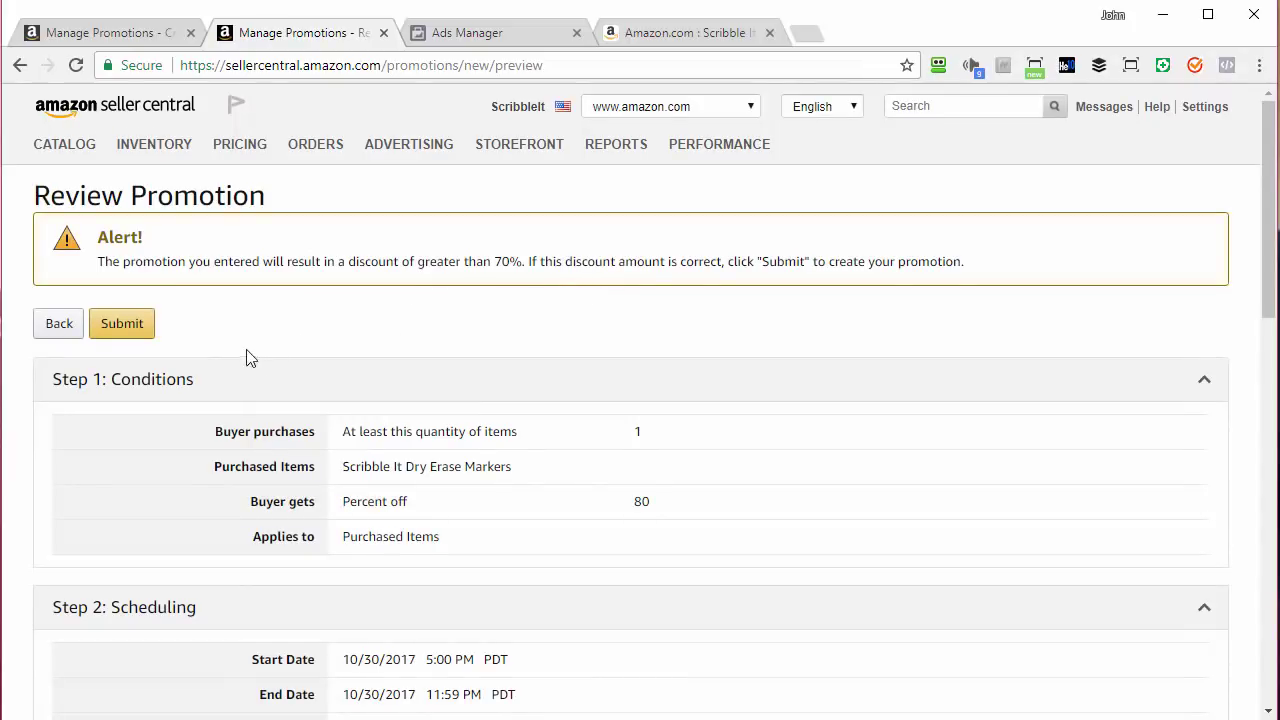
left_click(114, 326)
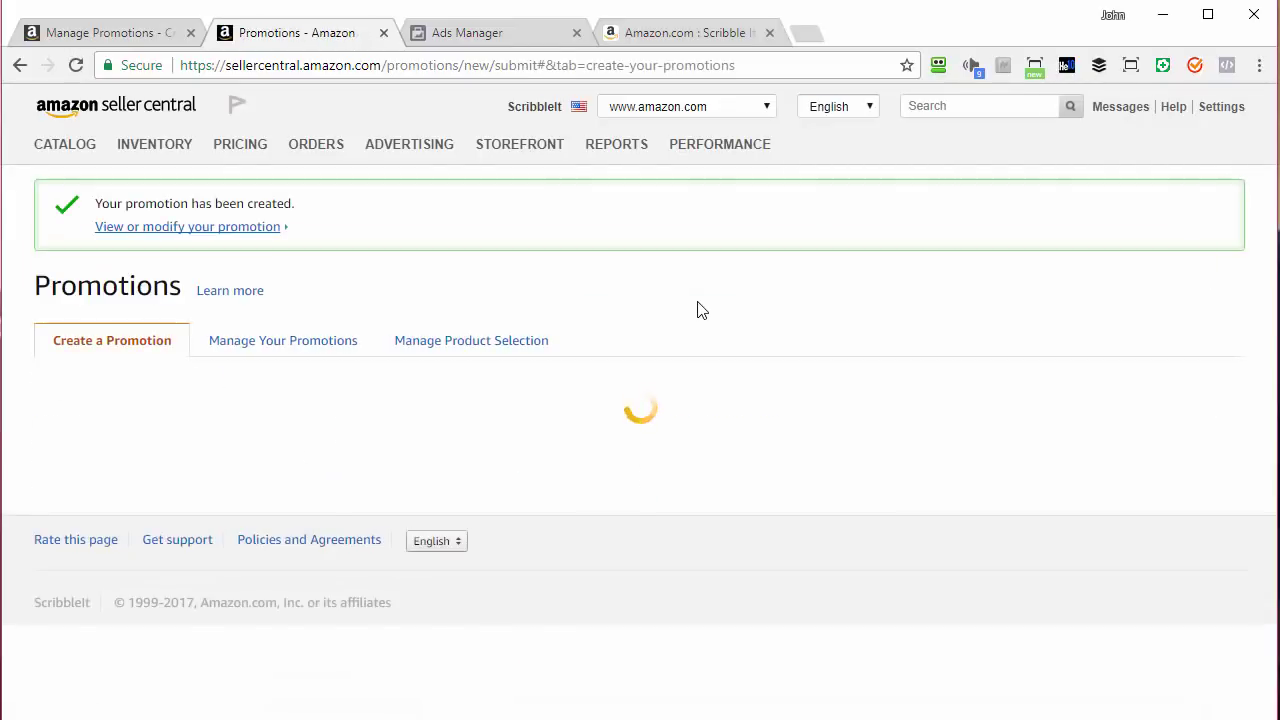
Step: Search your promotions by Pending status and open the Scribble It Markers FB Ad $2 promotion
scroll(698, 313, "down", 1)
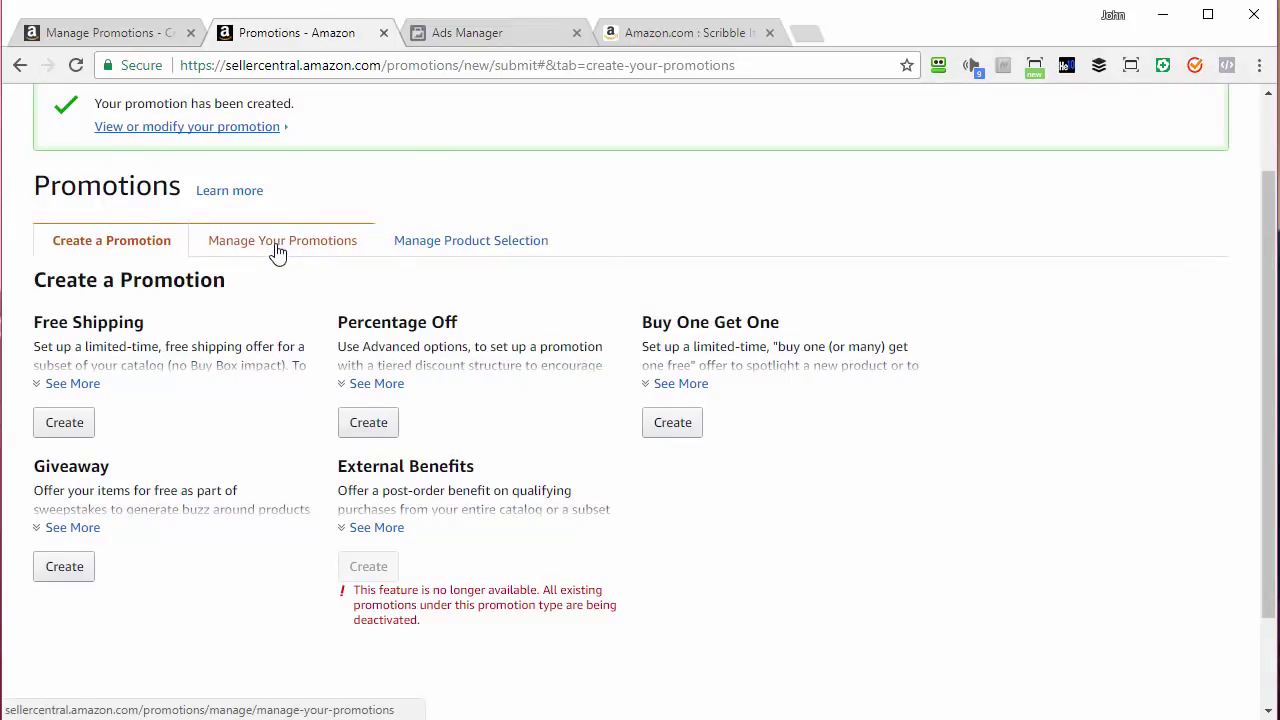
left_click(279, 244)
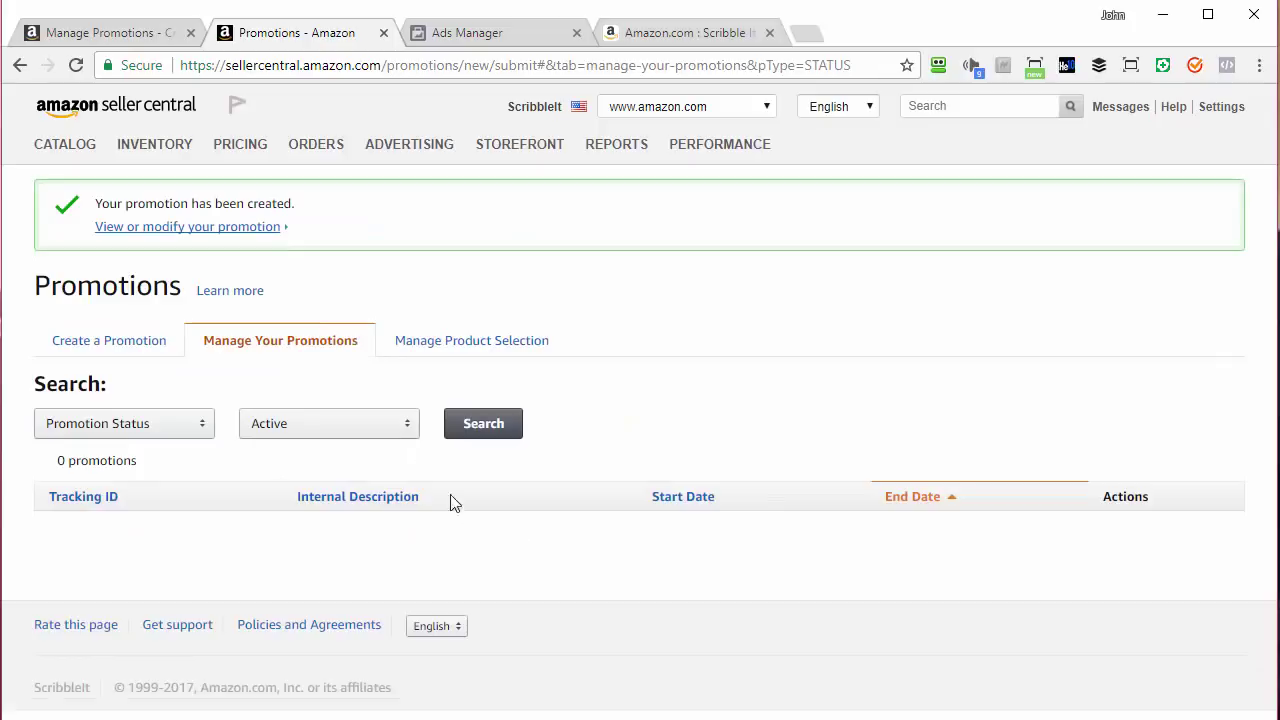
left_click(401, 432)
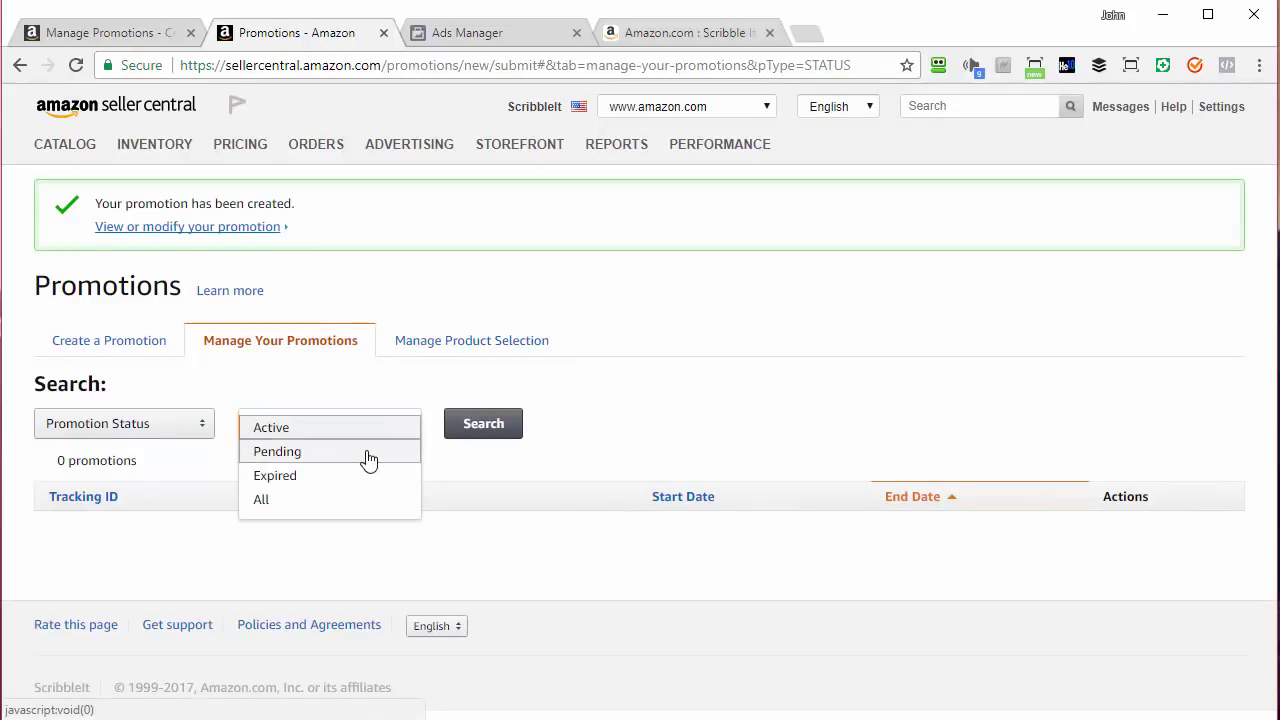
left_click(366, 453)
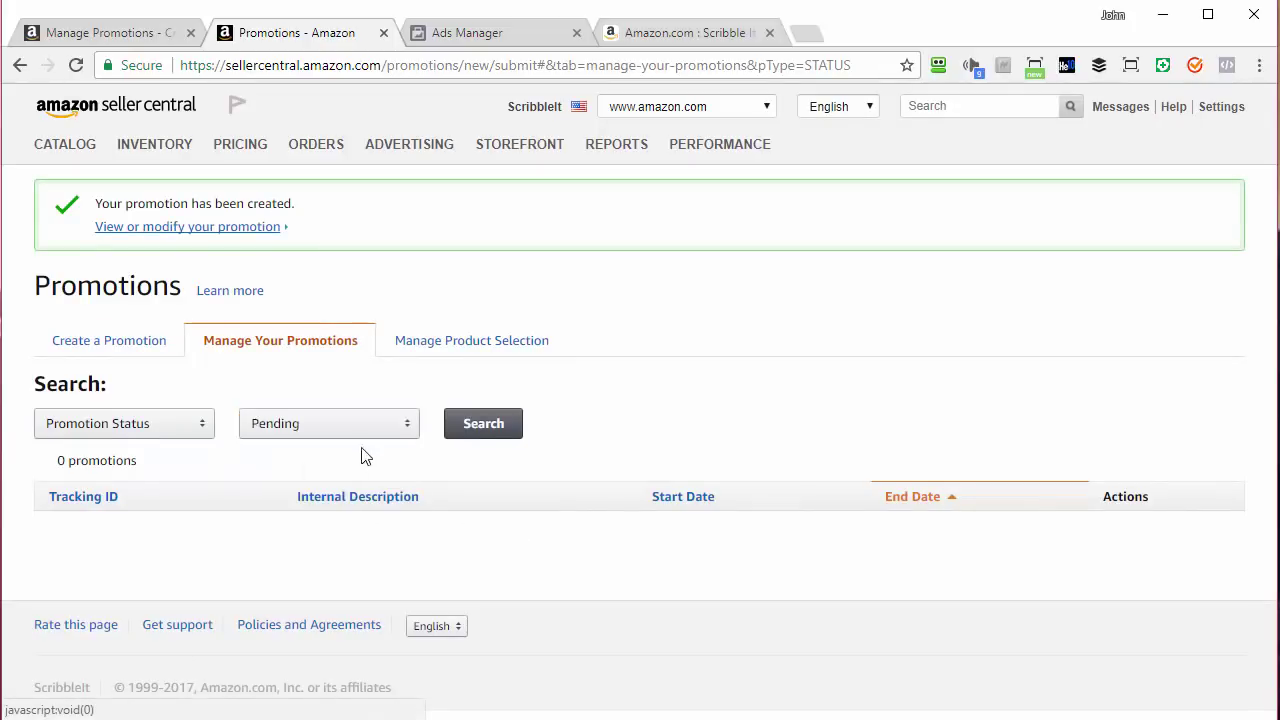
left_click(485, 430)
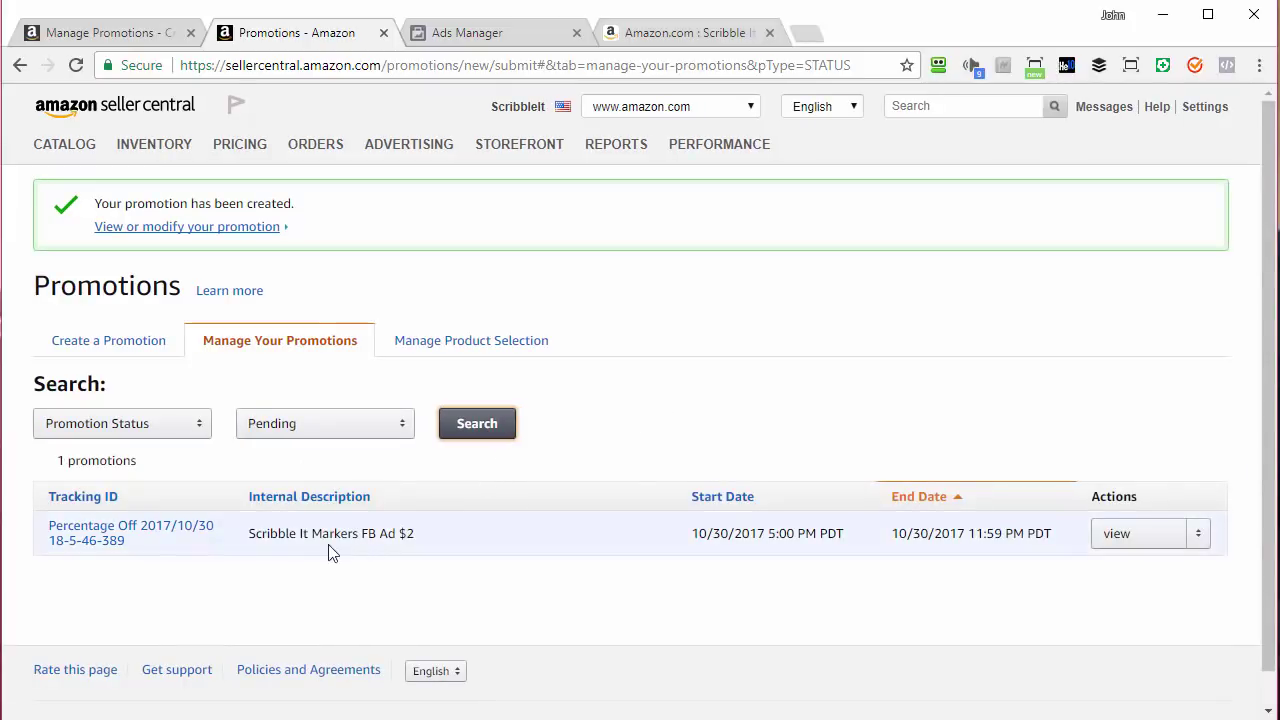
left_click(154, 533)
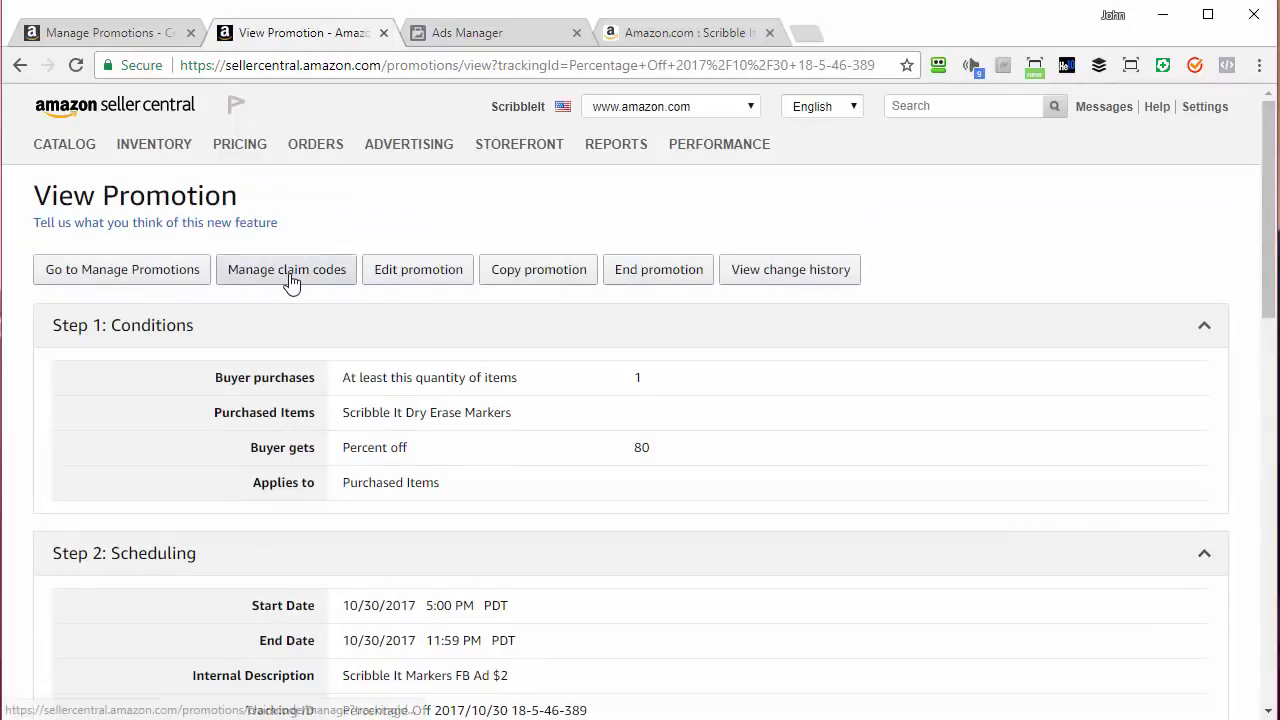
Step: Create a claim code group for the promotion named "Markers 100 Codes $2" with a quantity of 100
left_click(290, 275)
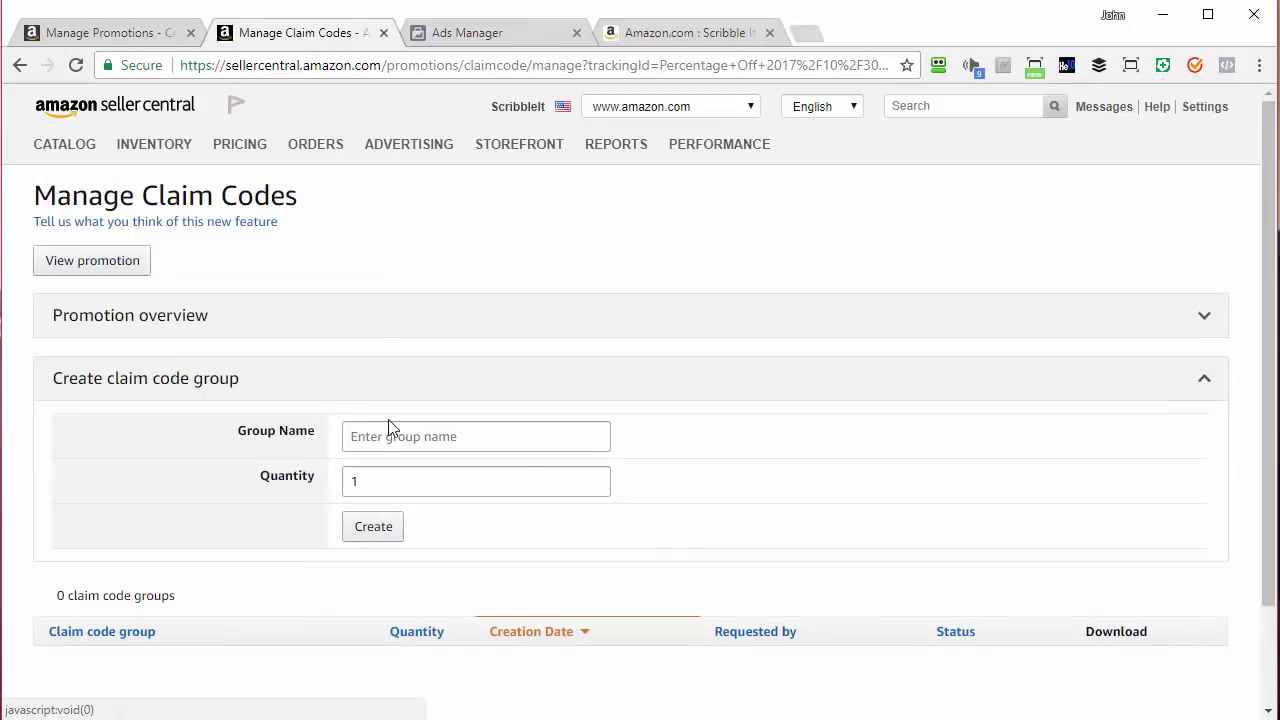
left_click(390, 430)
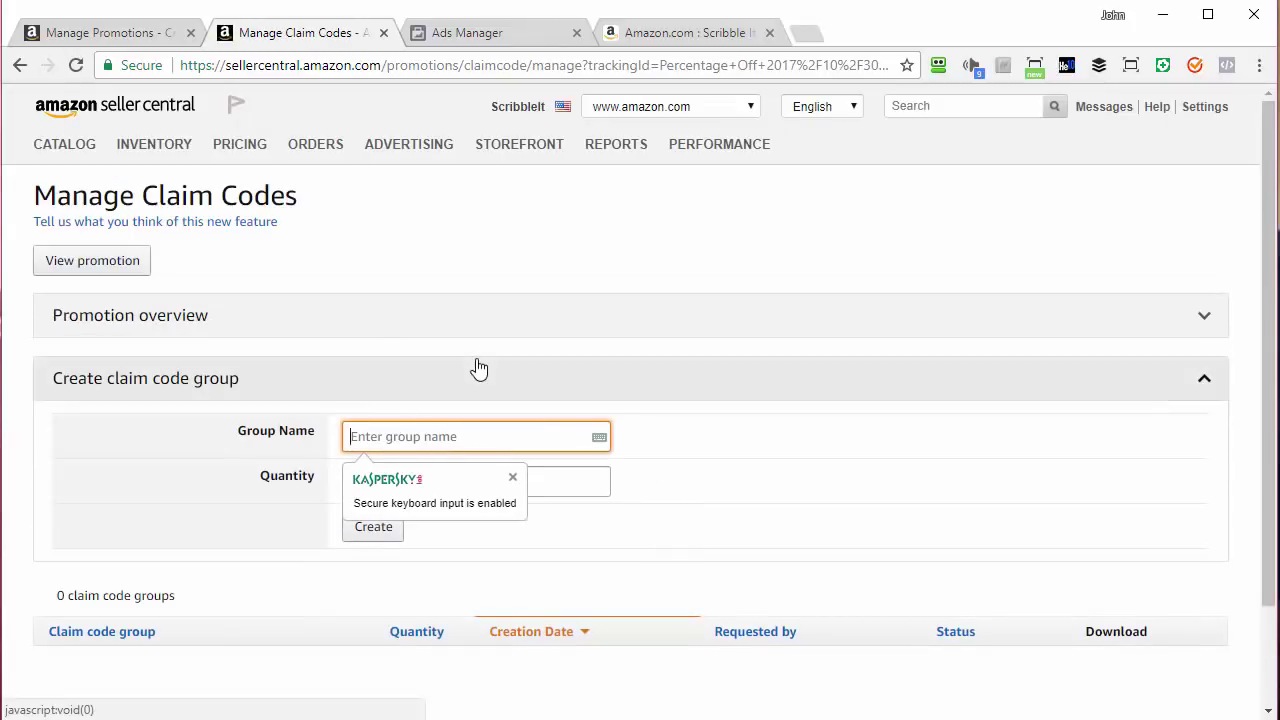
type("Markers 100 Codes $2")
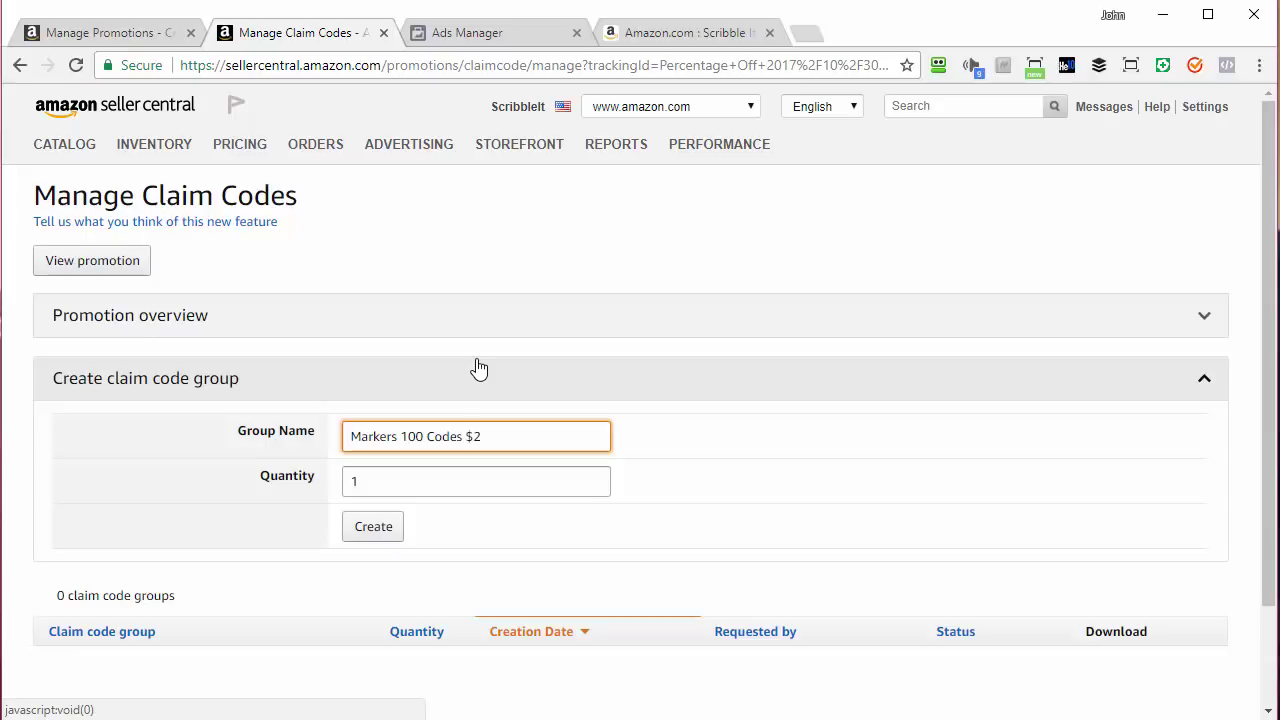
left_click_drag(394, 491, 314, 484)
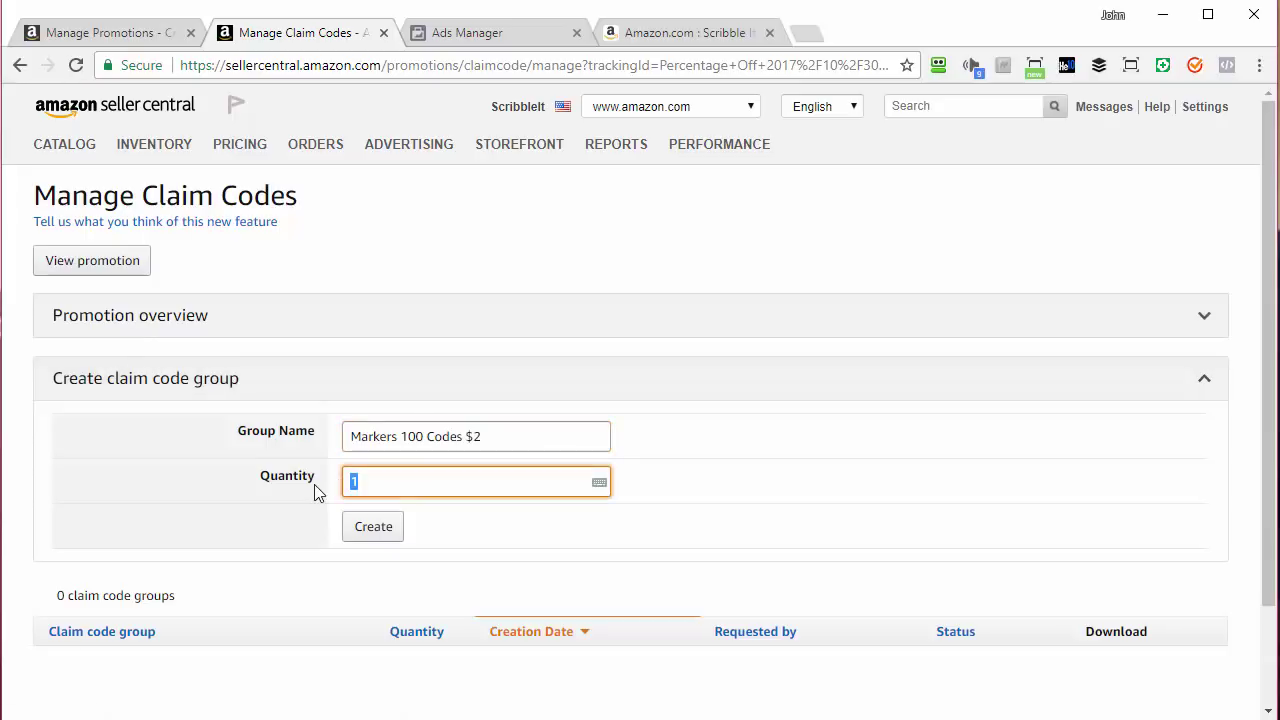
type("100")
left_click(371, 530)
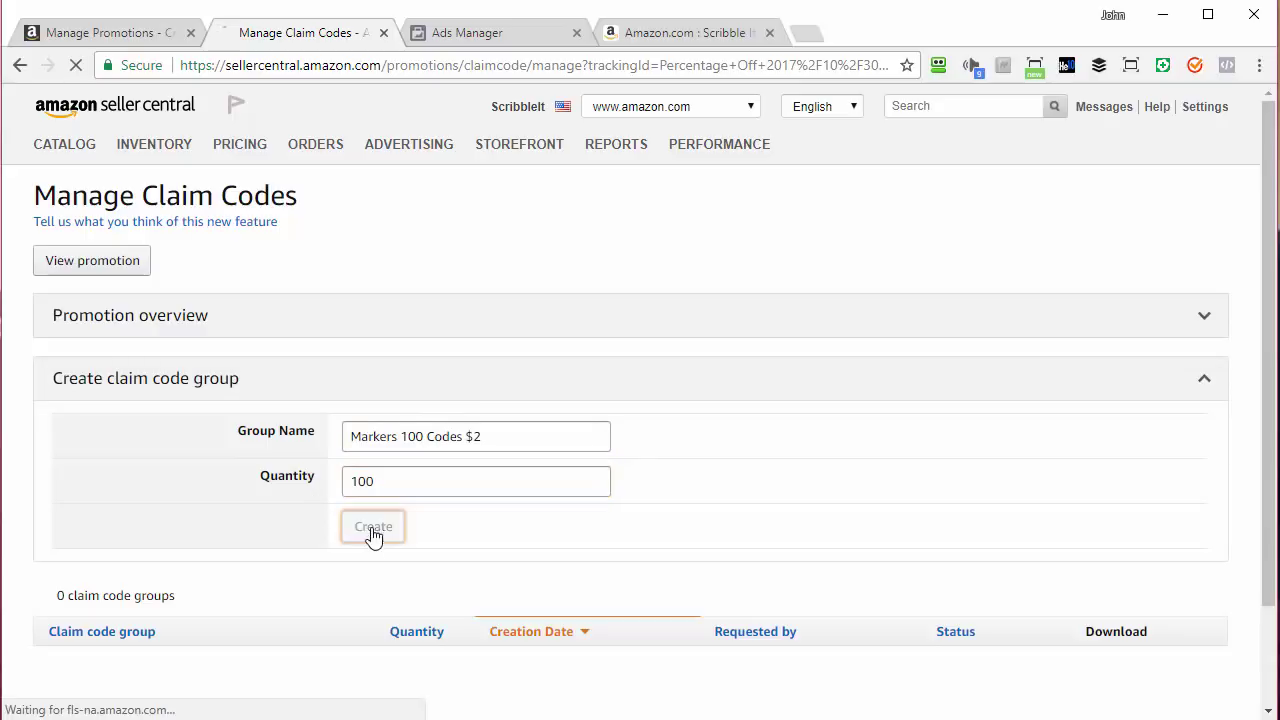
Step: Refresh the claim code group list, download the Markers 100 Codes $2 group, and close the claim codes page
scroll(889, 320, "down", 1)
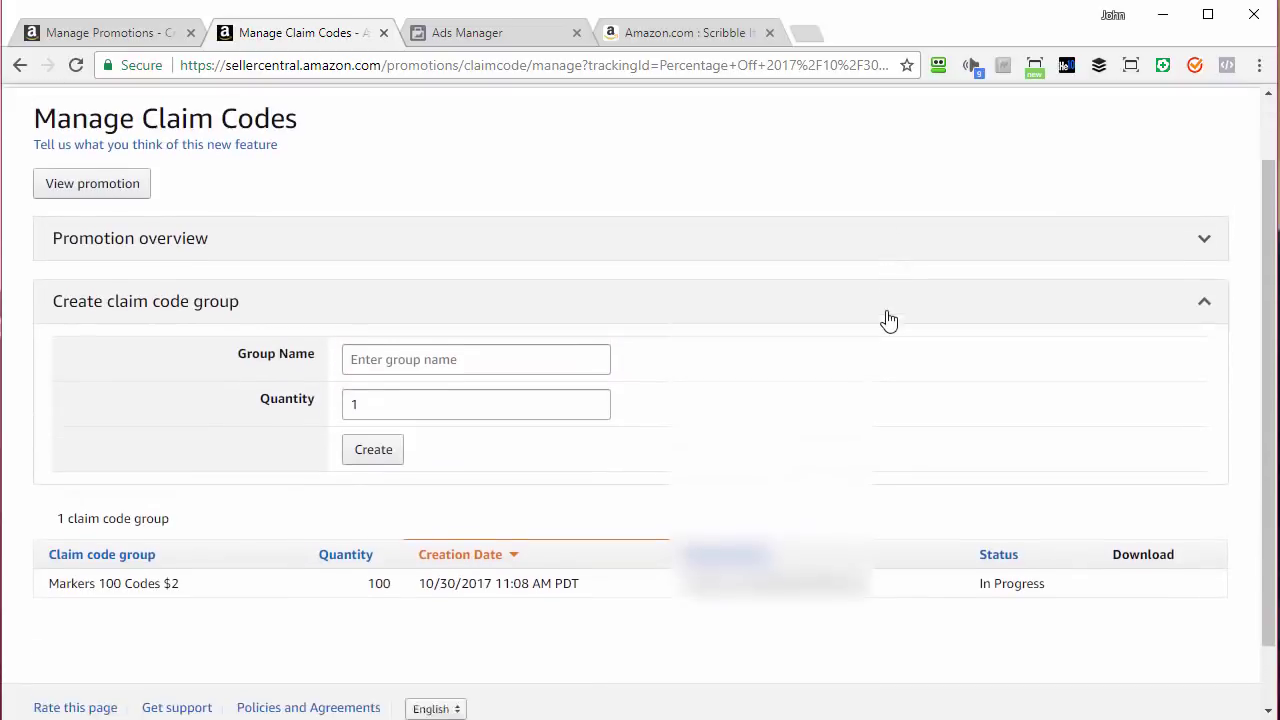
scroll(889, 320, "down", 1)
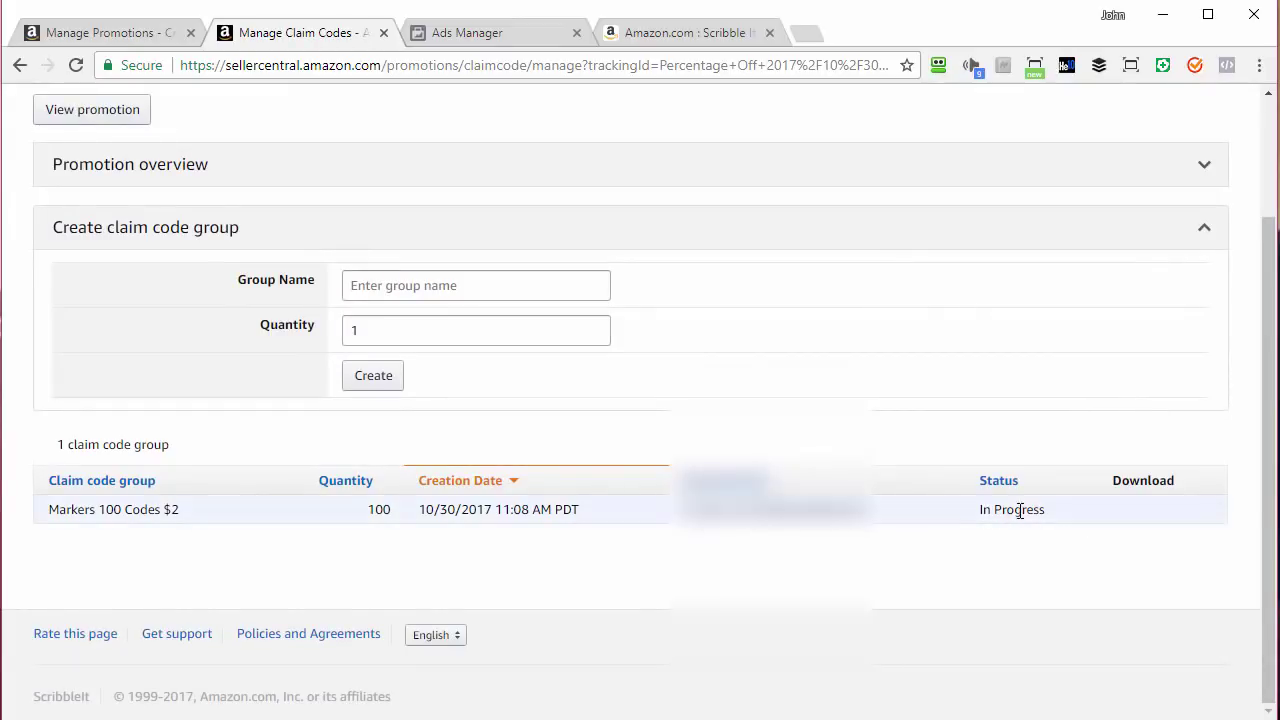
left_click(77, 66)
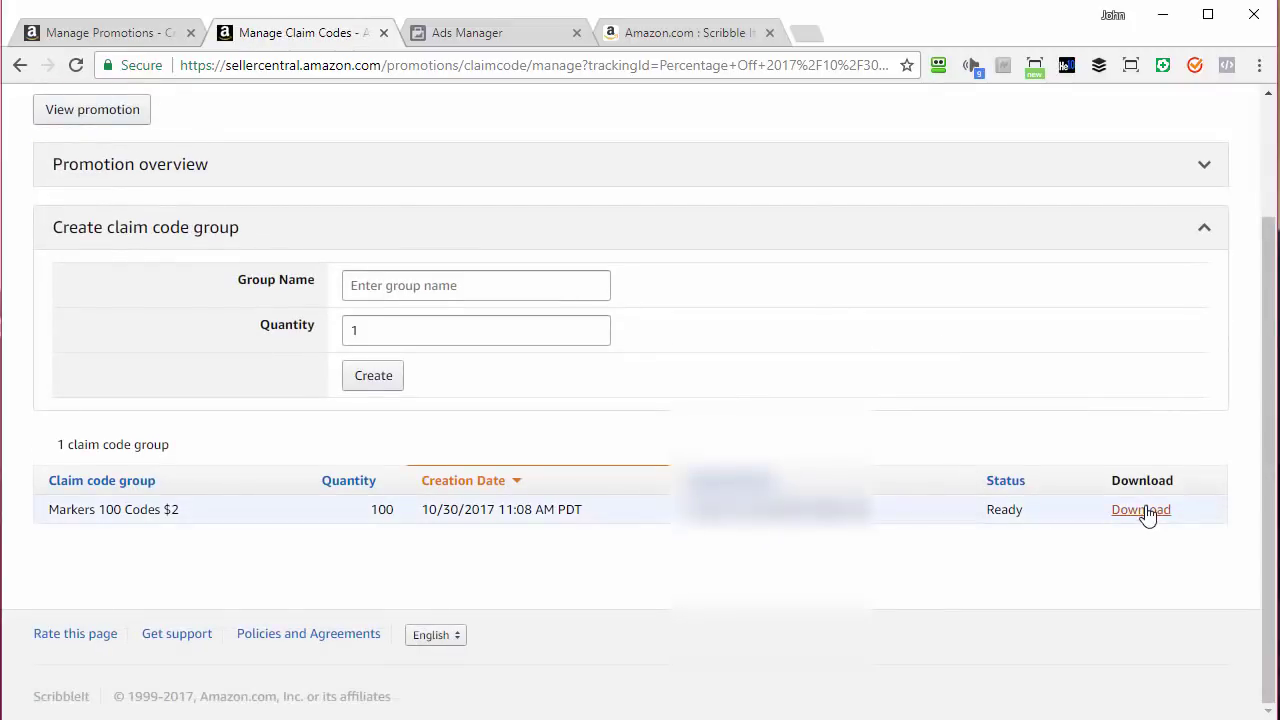
left_click(1141, 510)
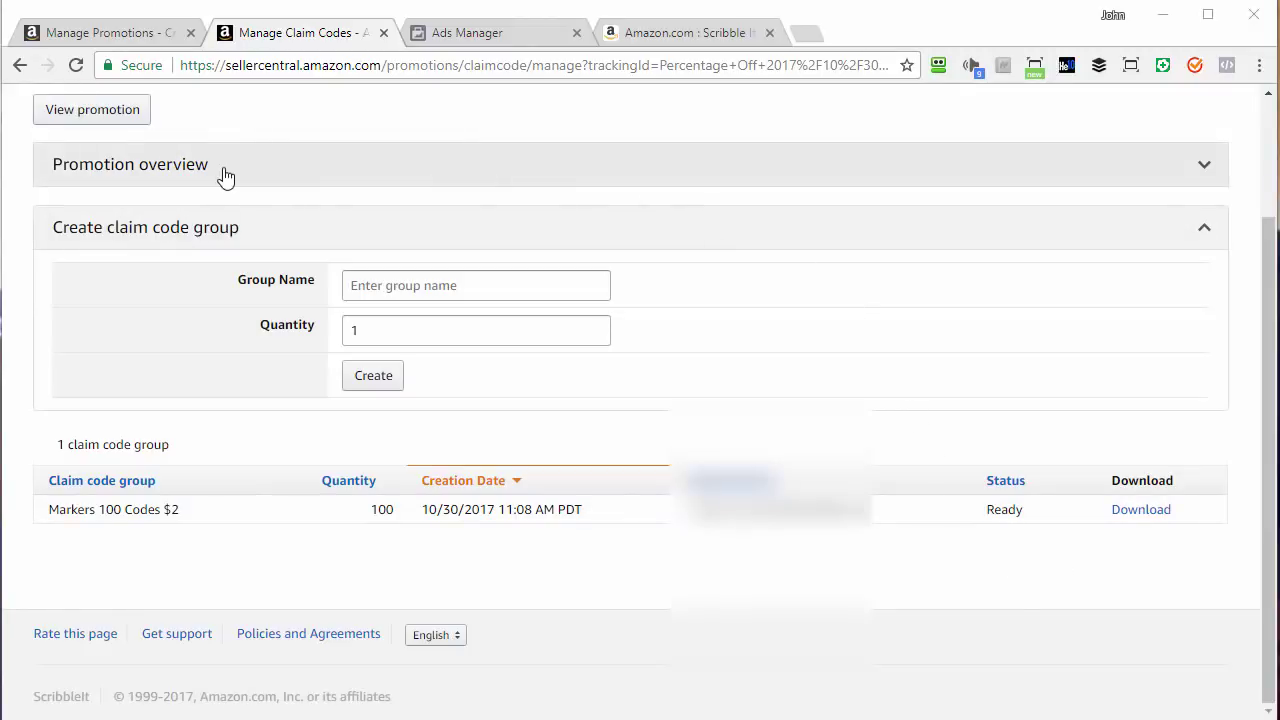
left_click(384, 33)
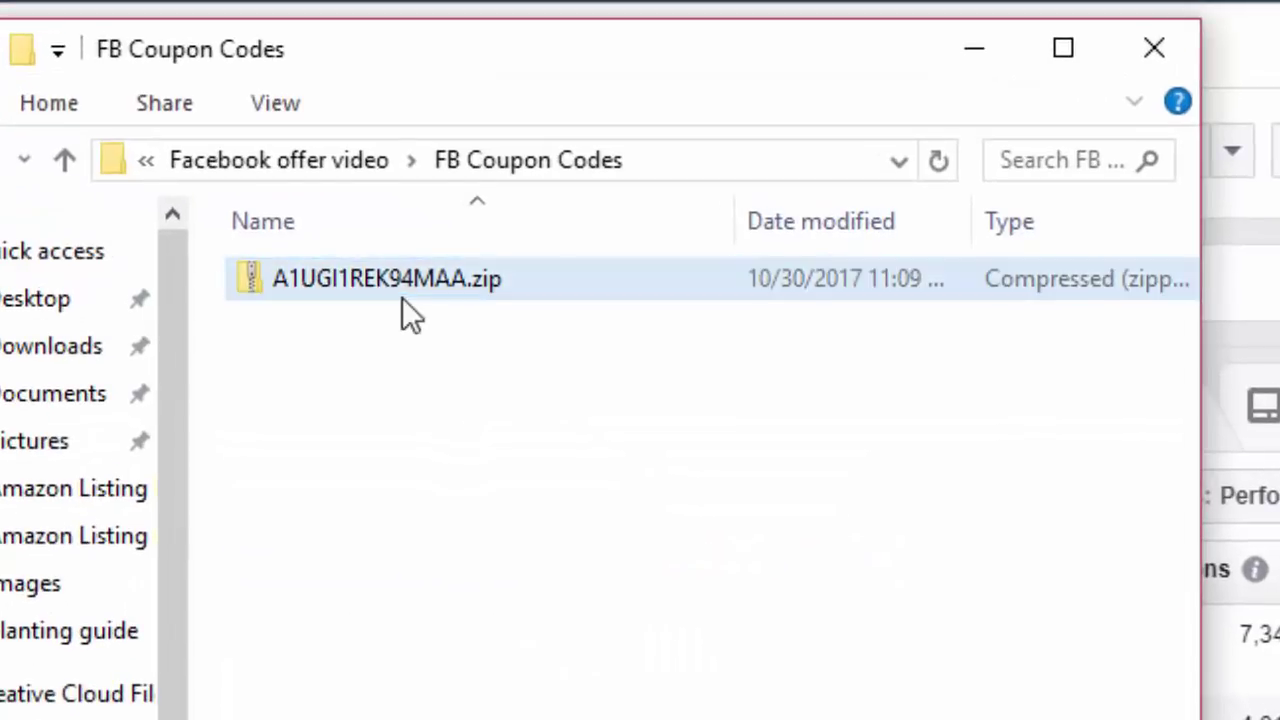
Step: In File Explorer, extract the downloaded claim code zip archive in the FB Coupon Codes folder
left_click(391, 288)
right_click(466, 420)
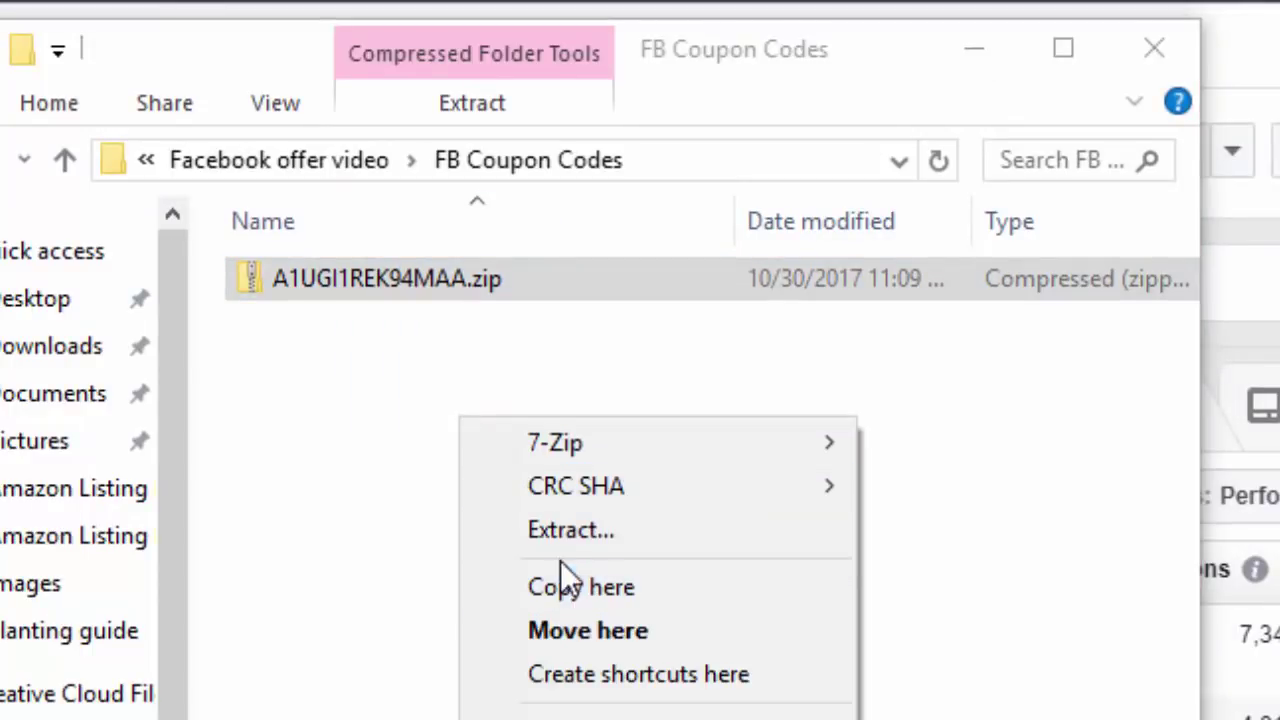
left_click(558, 532)
left_click(1120, 718)
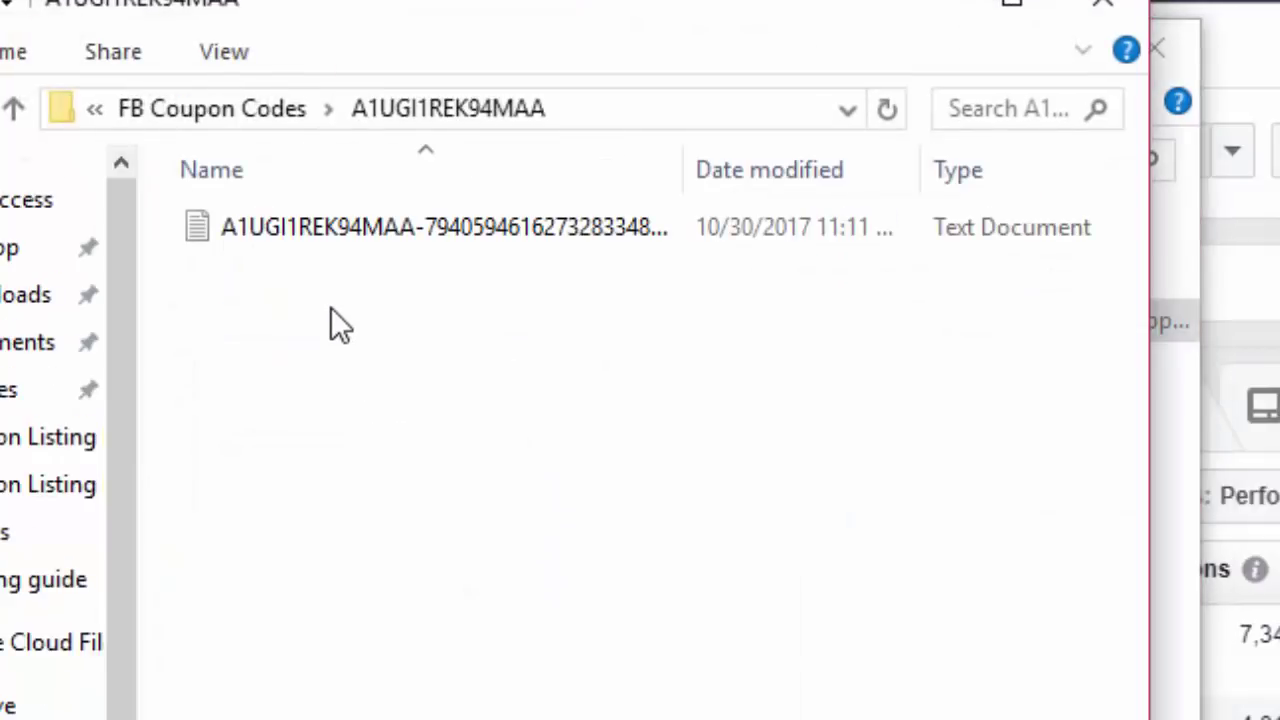
Step: Open the extracted claim code text file in Notepad, review the codes, and close the file and the File Explorer windows
double_click(309, 226)
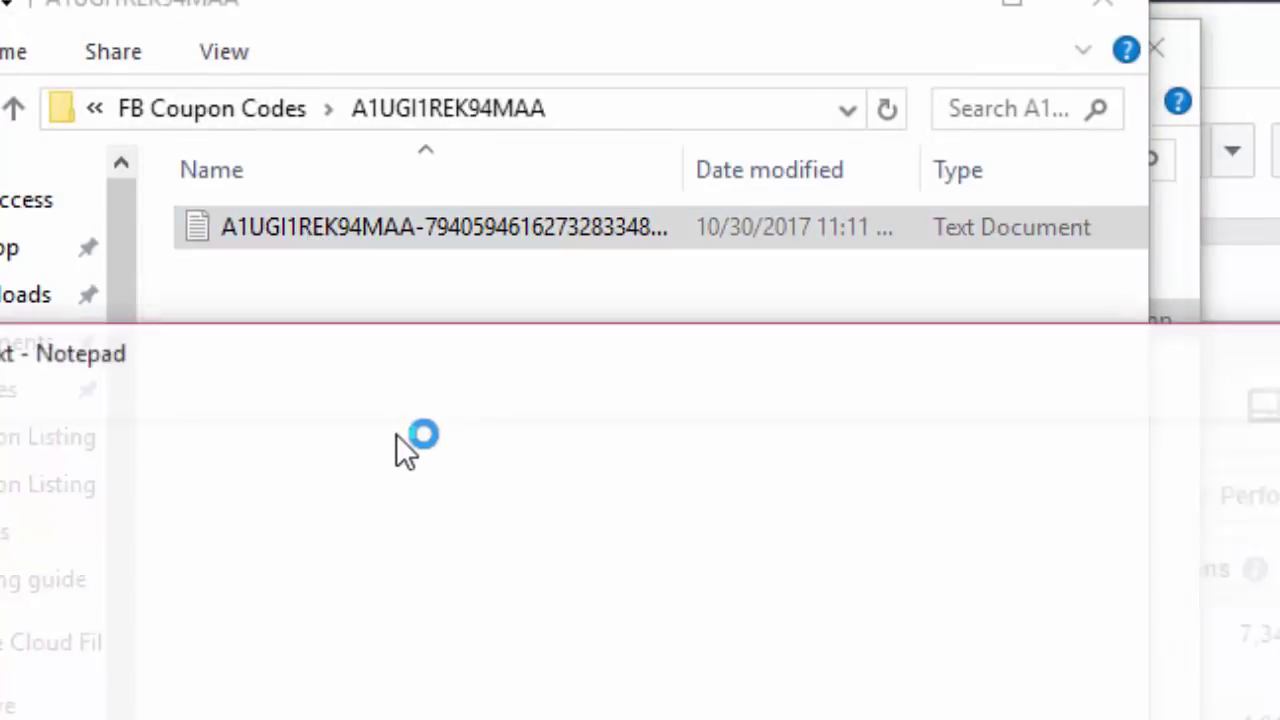
left_click_drag(60, 291, 203, 537)
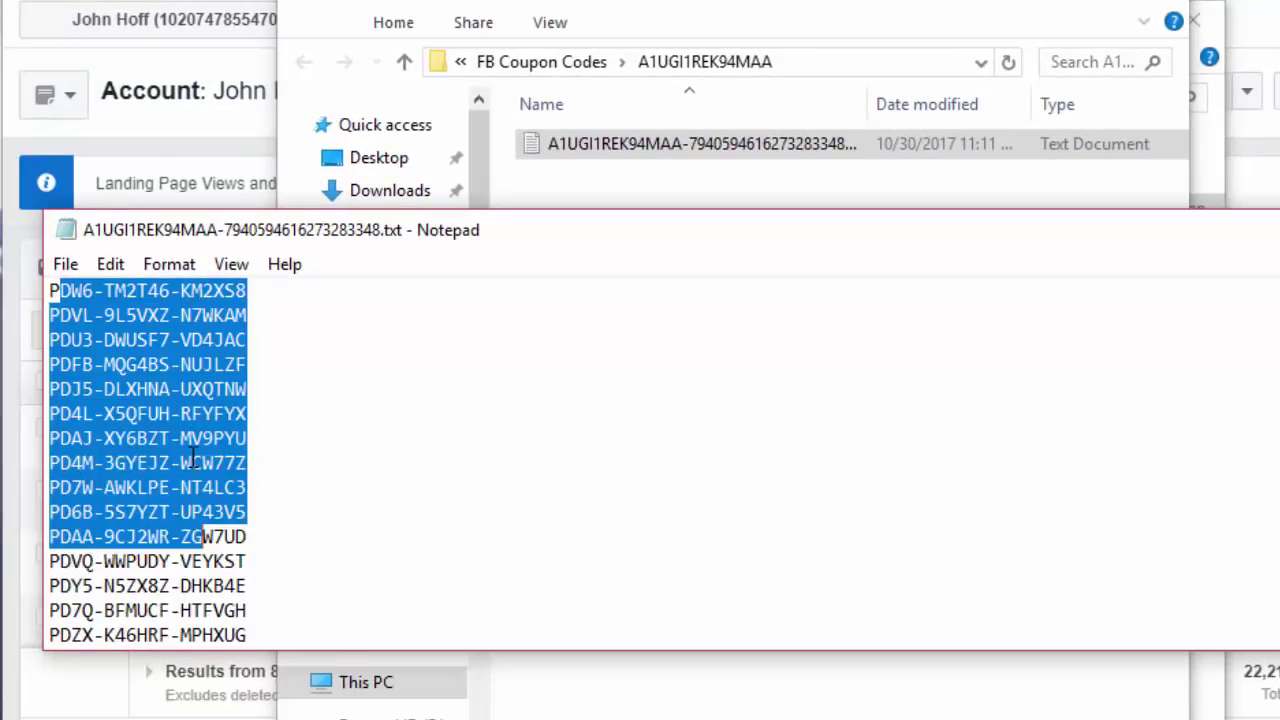
left_click(193, 460)
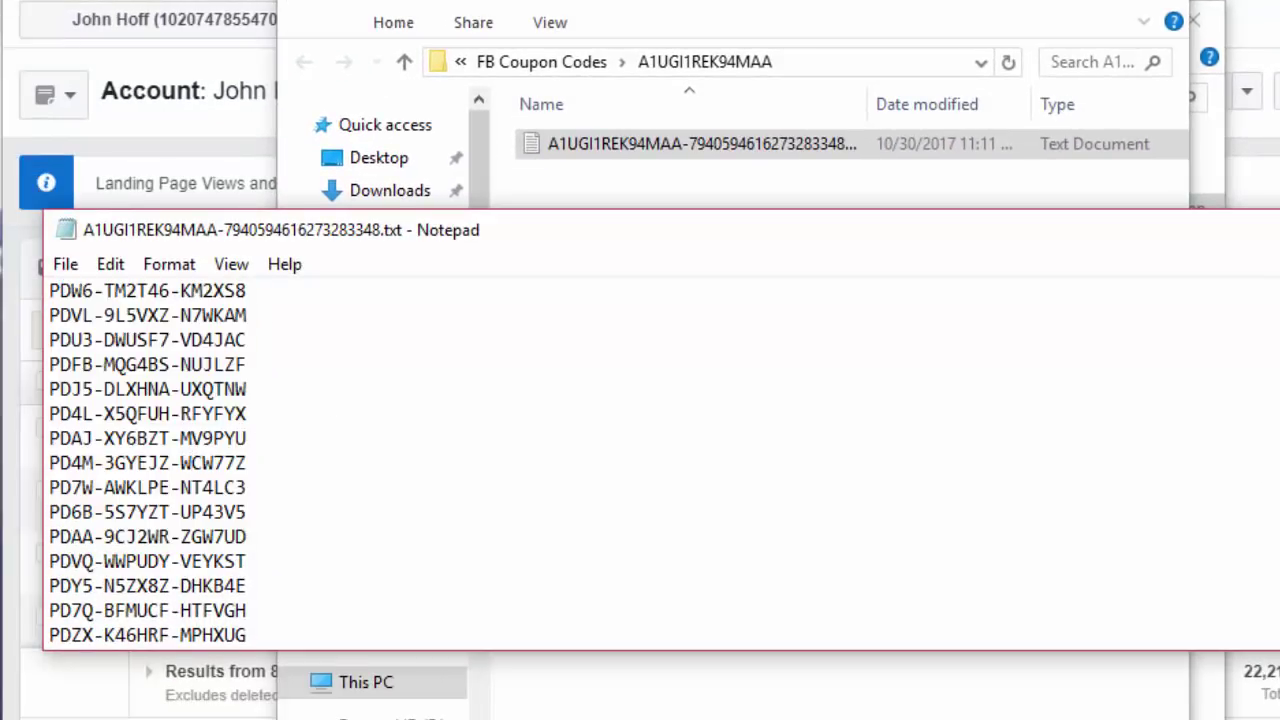
left_click(1278, 230)
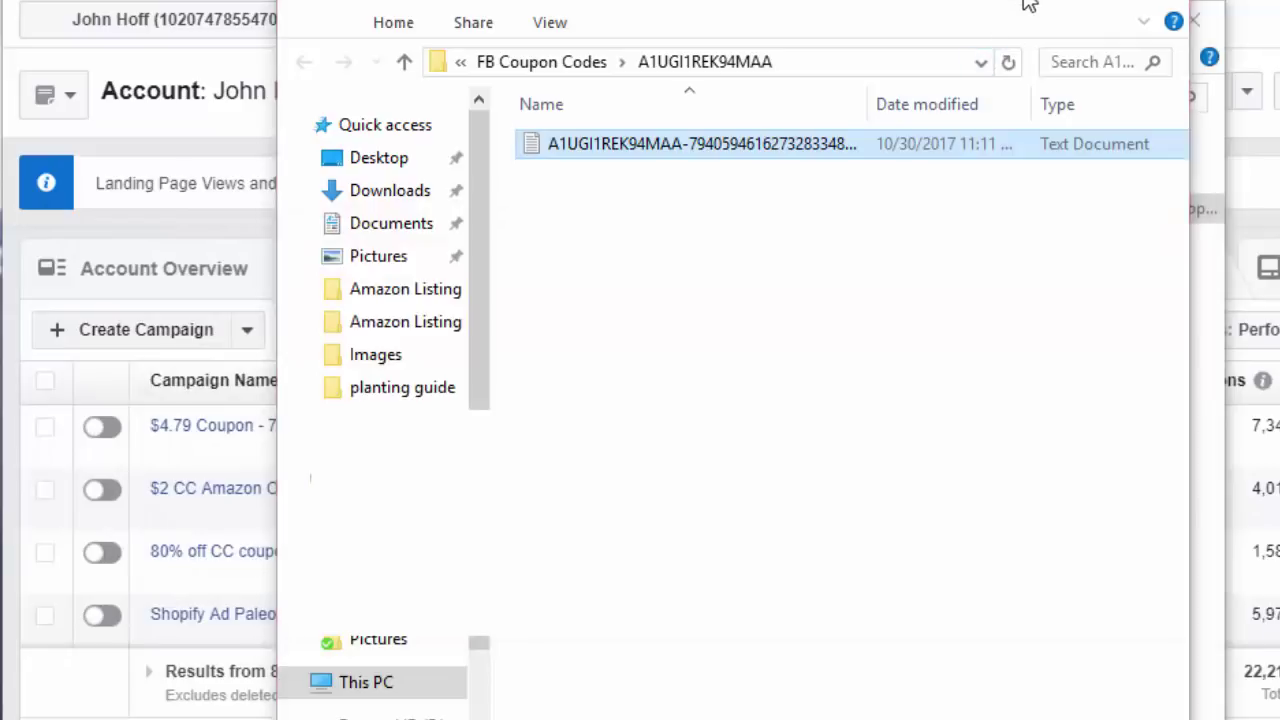
left_click(1023, 5)
left_click(1065, 24)
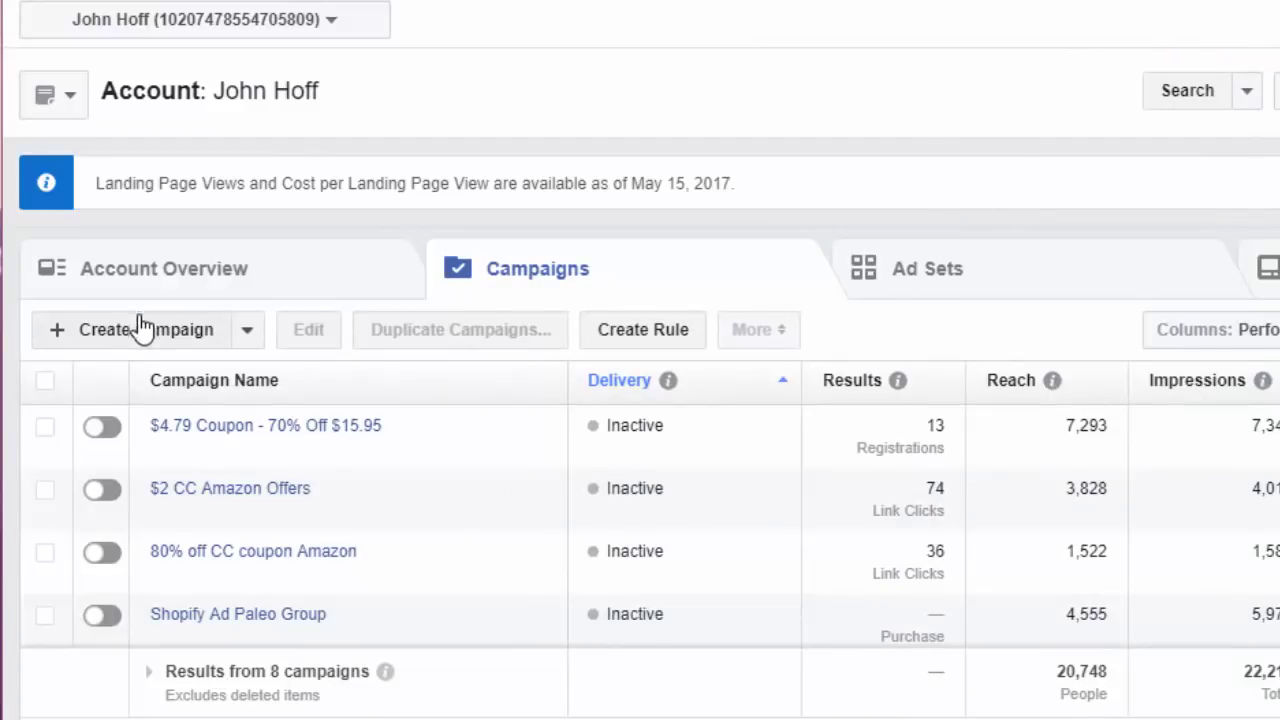
Step: In Facebook Ads Manager, create a new campaign with the Traffic objective, replace its default name, and continue to the ad set
left_click(110, 340)
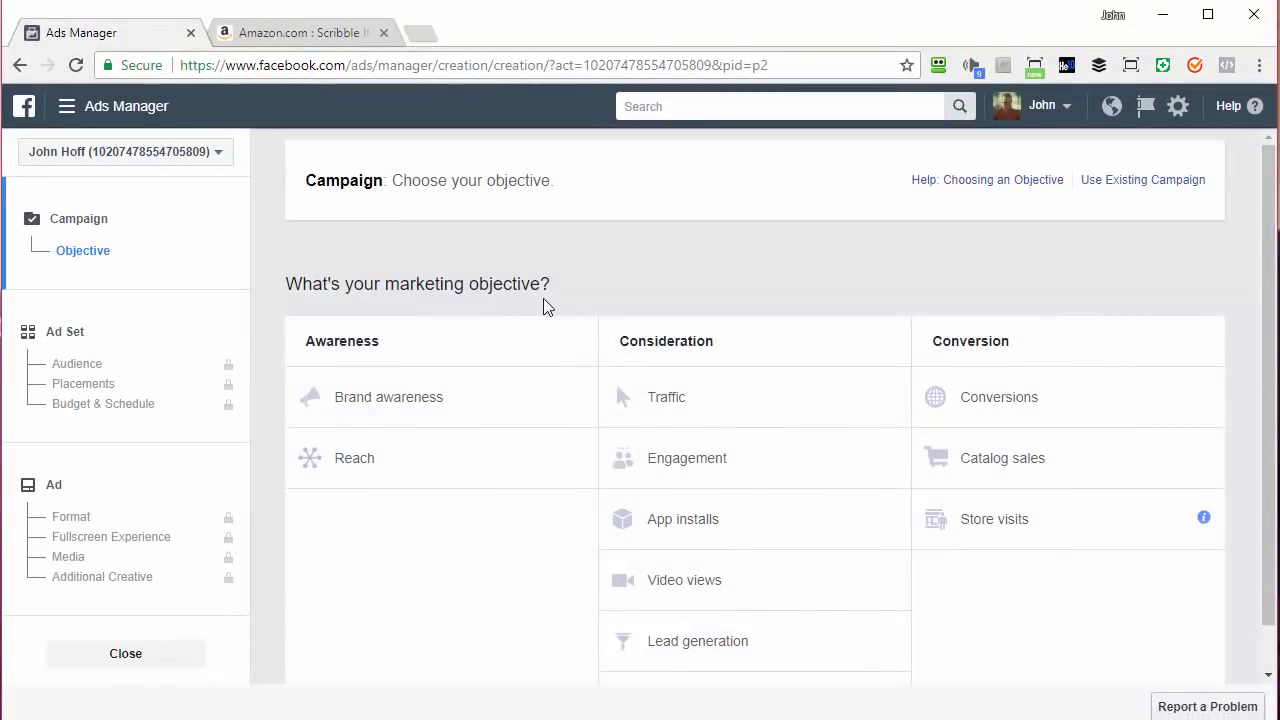
left_click(672, 405)
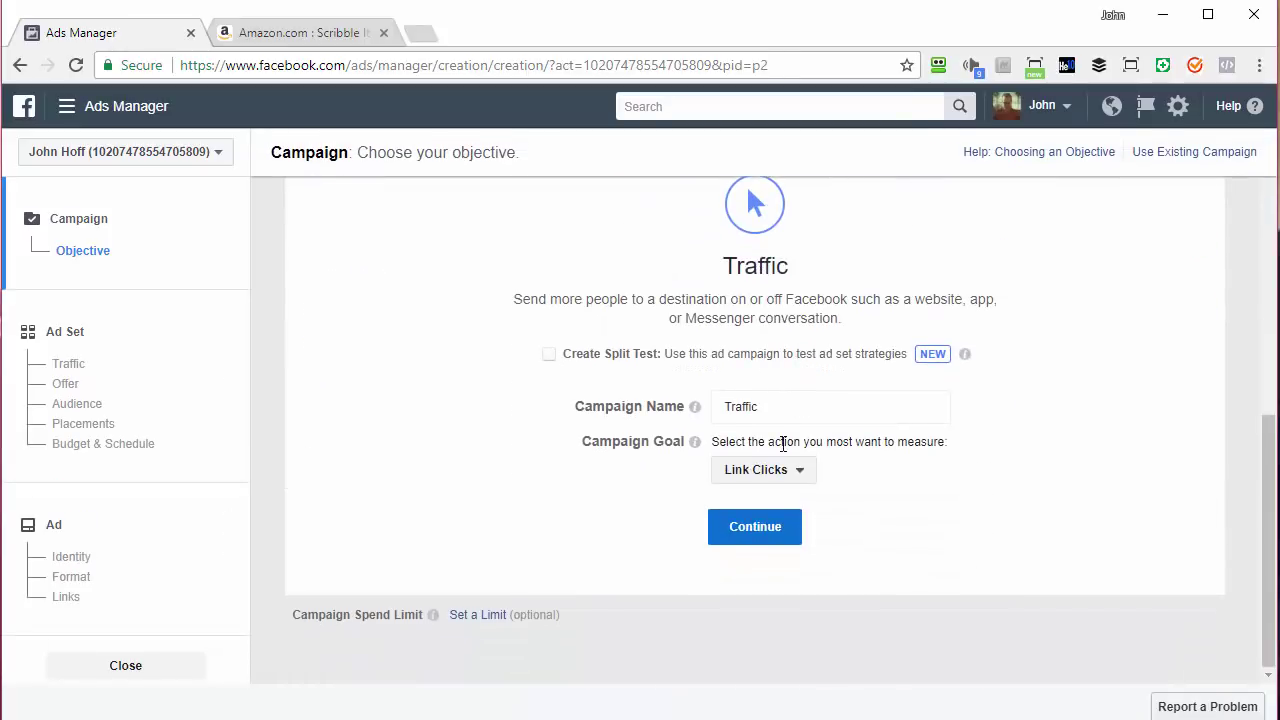
left_click_drag(781, 418, 443, 409)
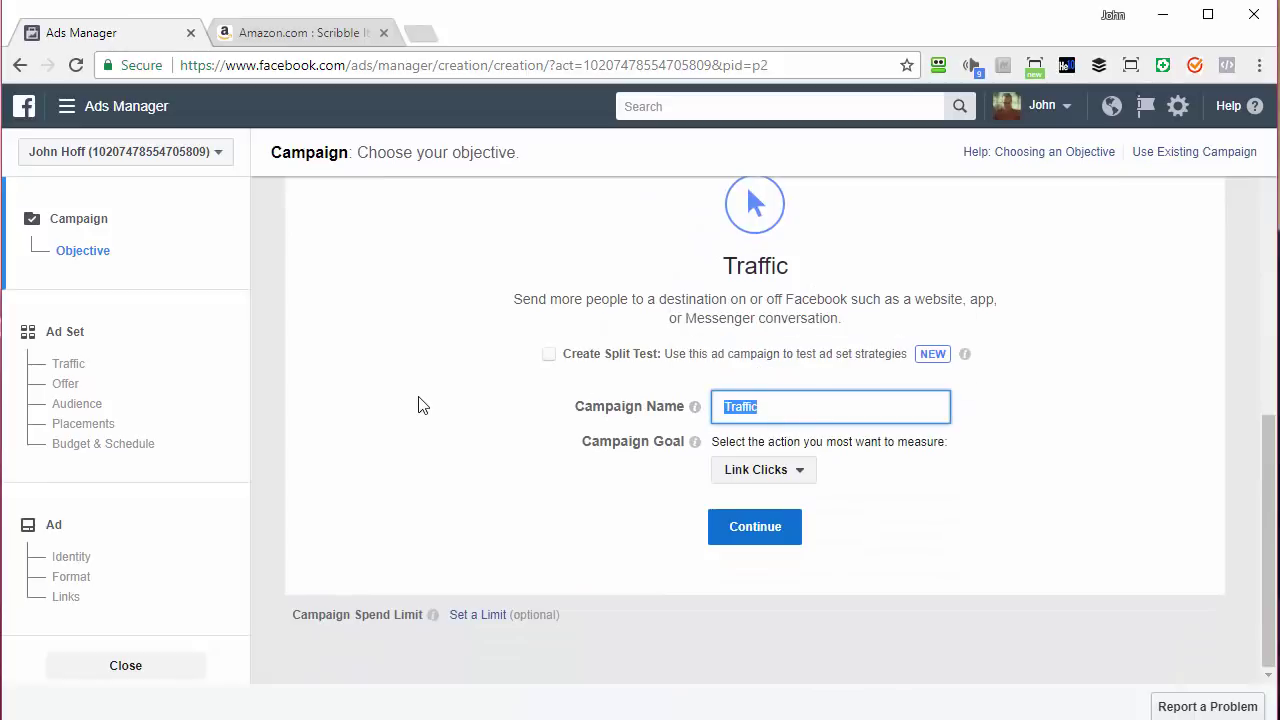
type("F")
left_click(765, 530)
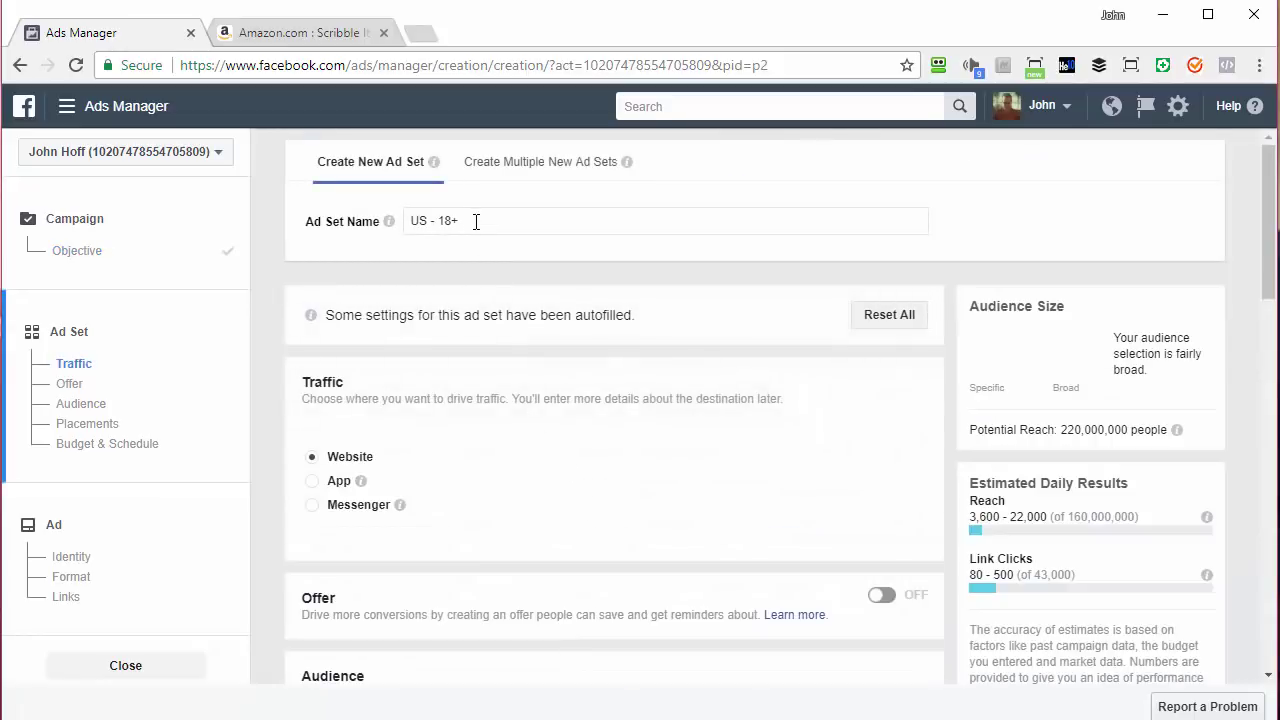
Step: Name the new ad set "FB Offer For Markers $2"
left_click(474, 222)
left_click_drag(467, 222, 397, 226)
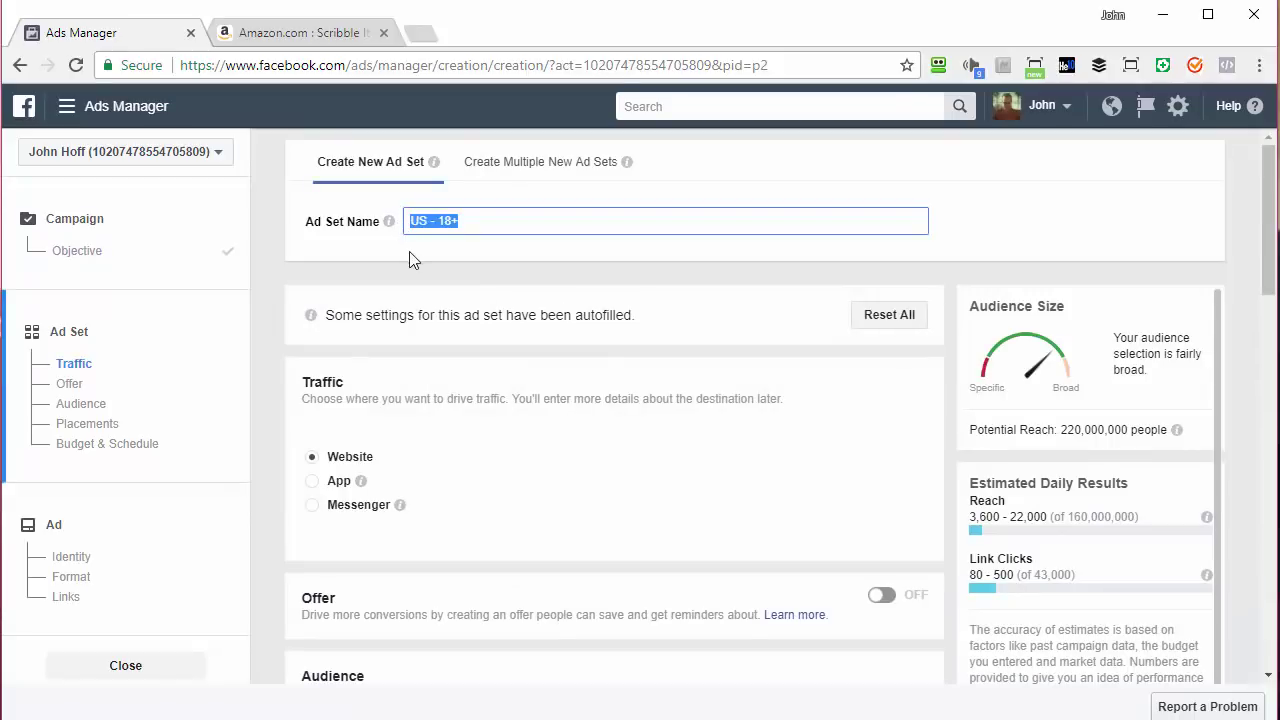
type("FB Offer For Markers $2")
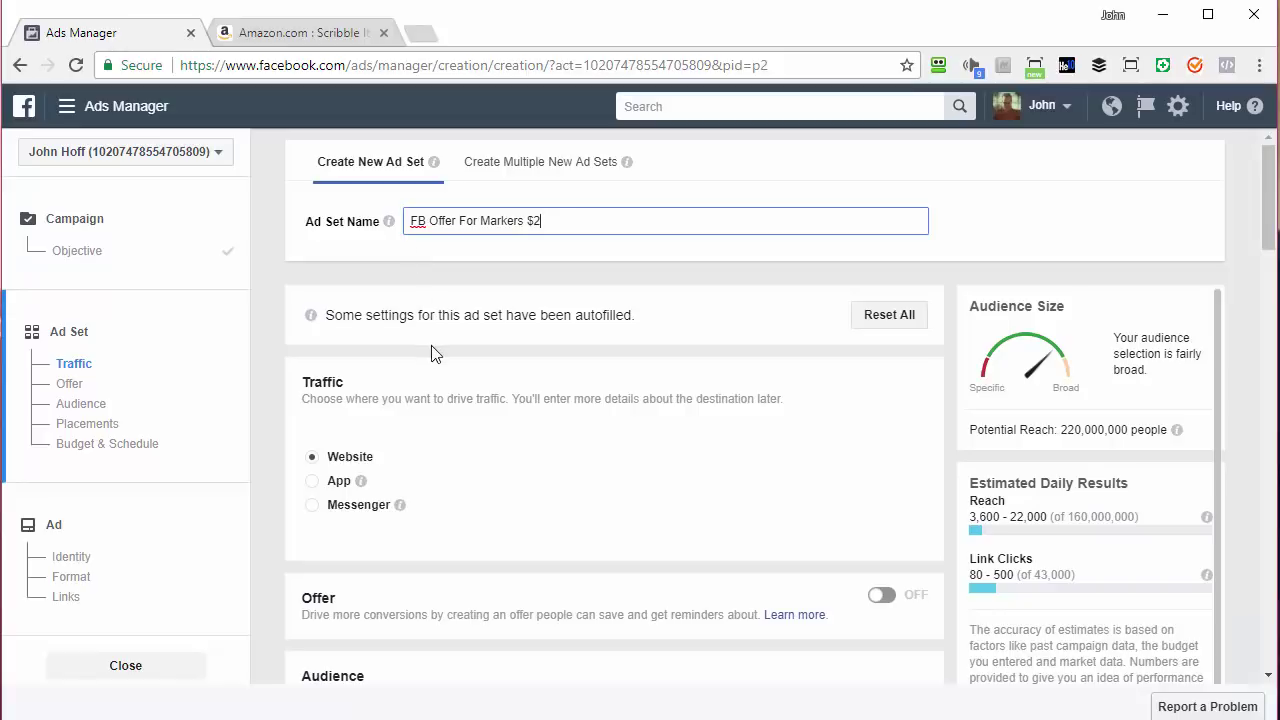
Step: Turn on Offer for the ad set and open the form for creating a new offer
scroll(435, 354, "down", 1)
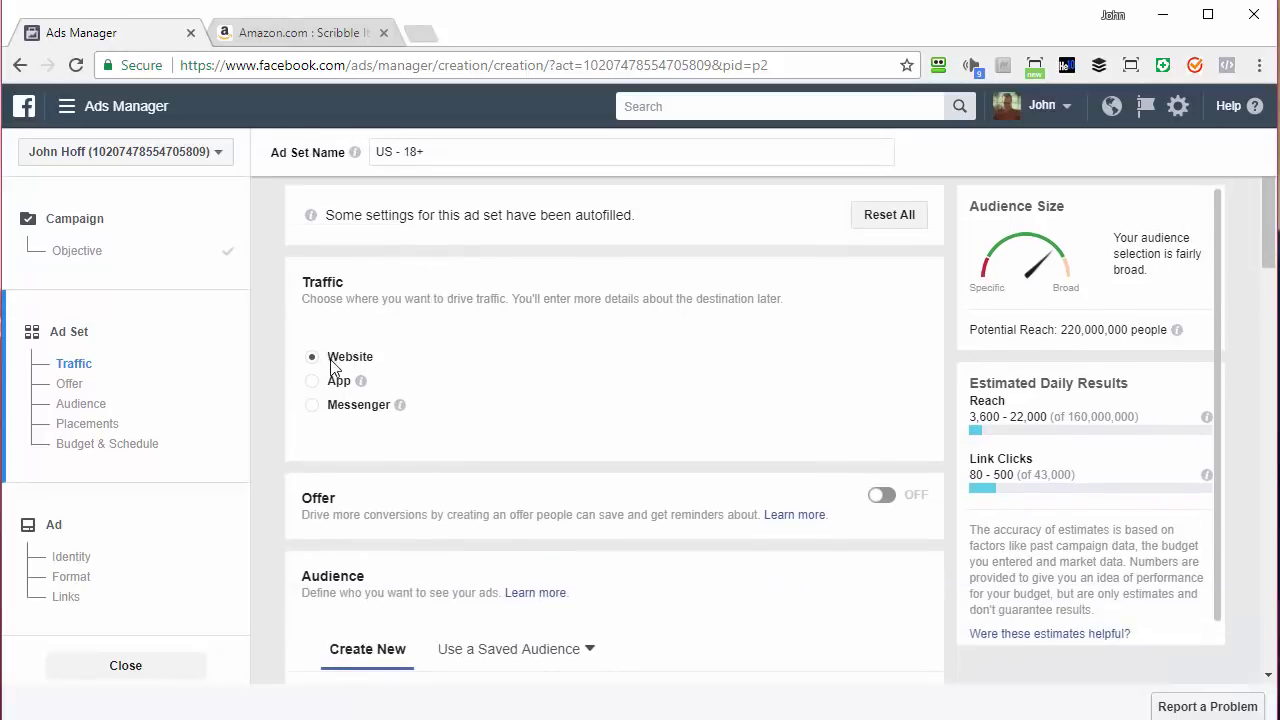
scroll(385, 372, "down", 1)
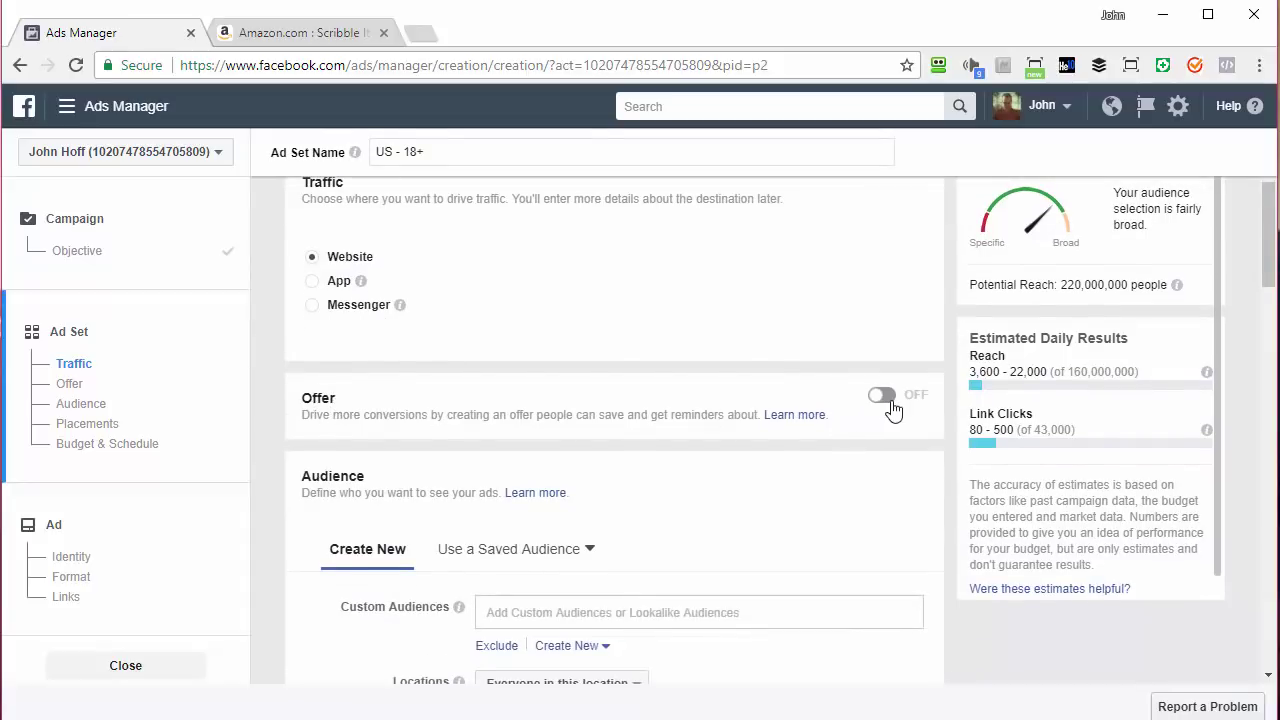
left_click(884, 398)
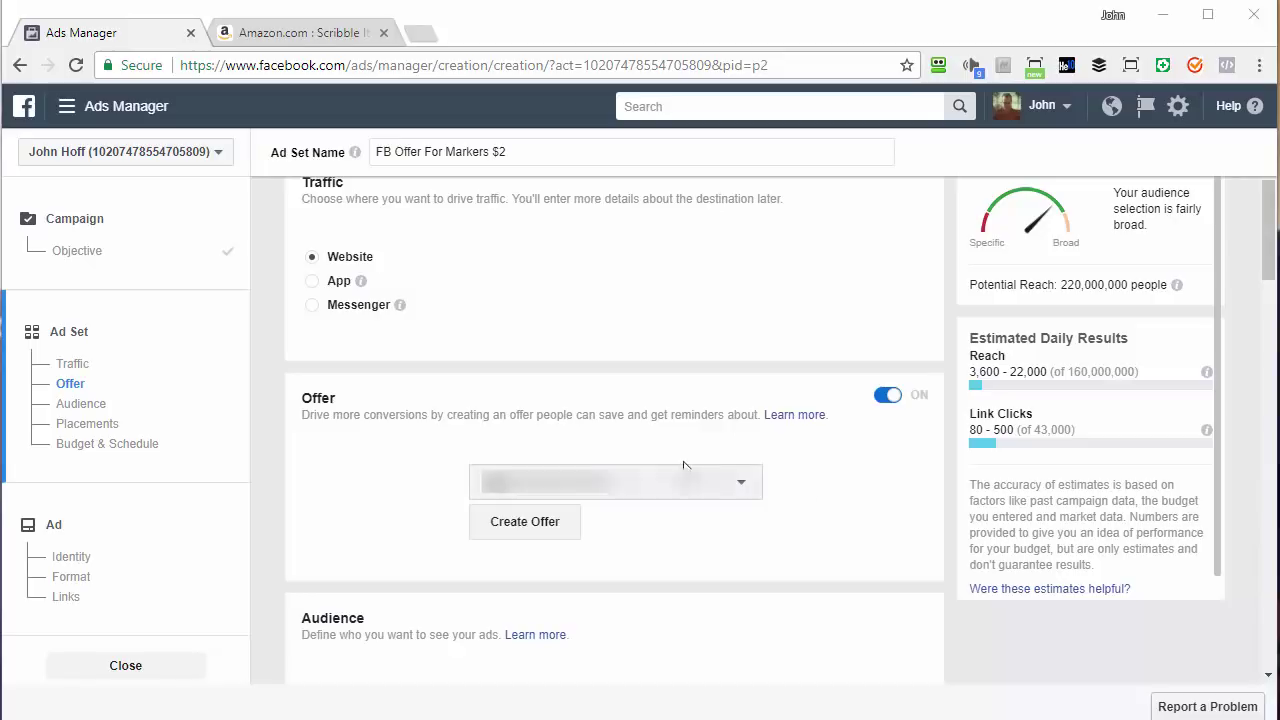
left_click(530, 522)
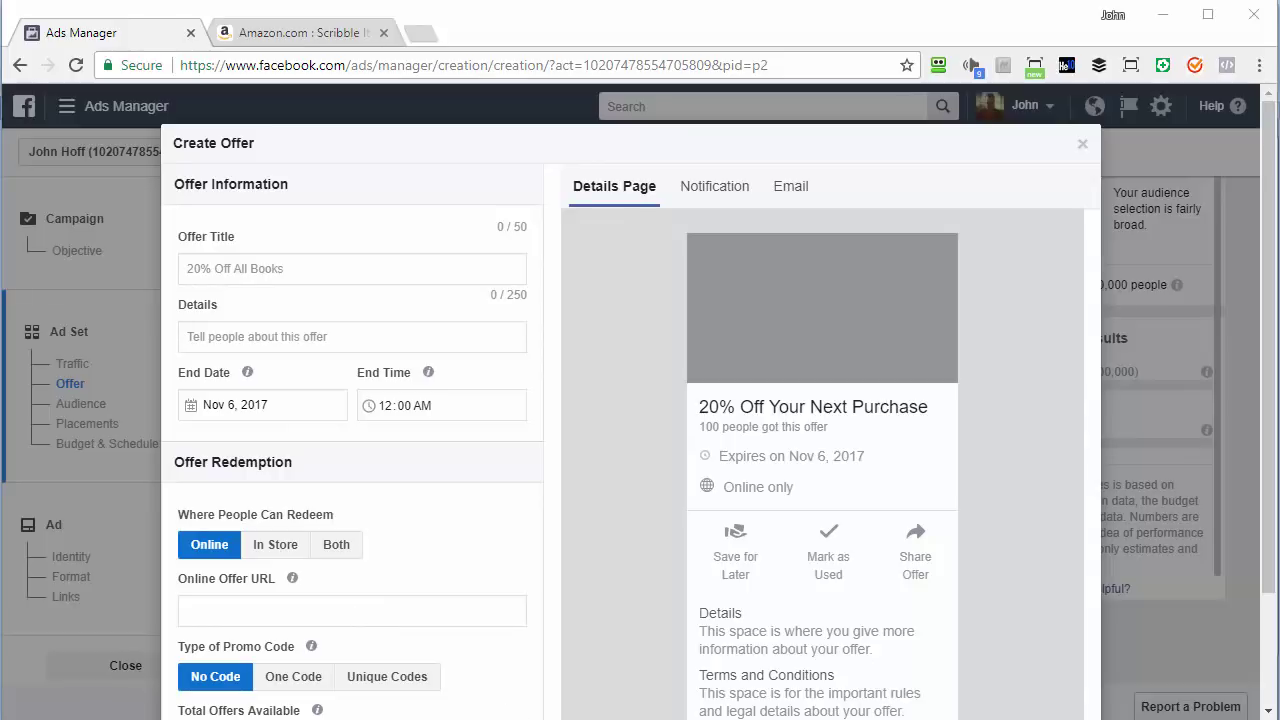
Step: Copy "[80% OFF Amazon Coupon] 12-Pack Dry Erase Markers" from the Notepad notes into the offer title
left_click_drag(668, 719, 812, 232)
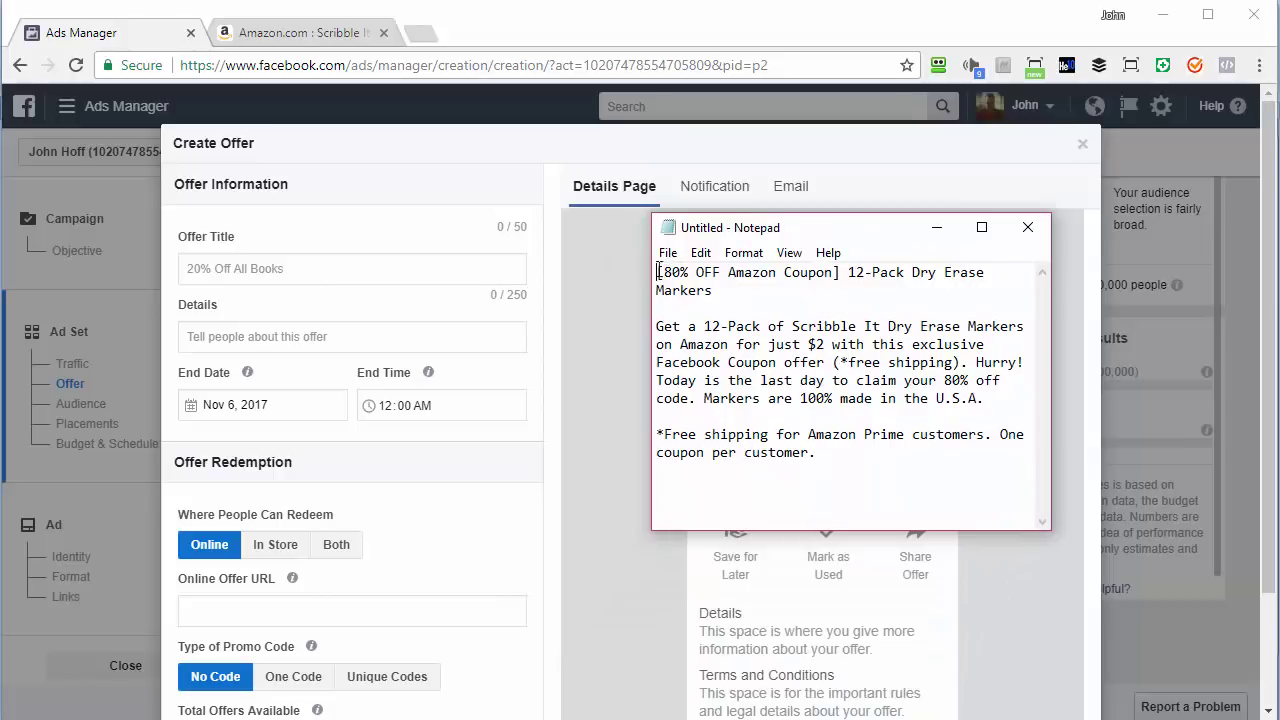
left_click_drag(658, 272, 725, 290)
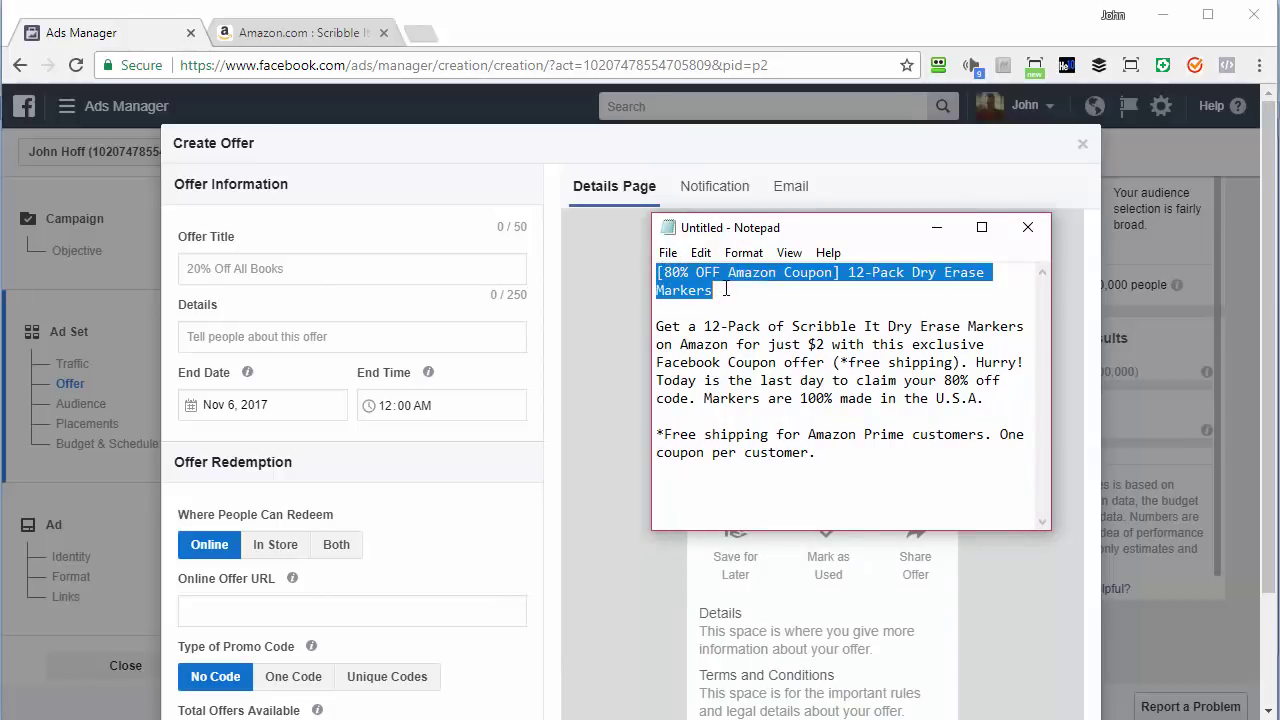
key("ctrl+c")
left_click(375, 266)
key("ctrl+v")
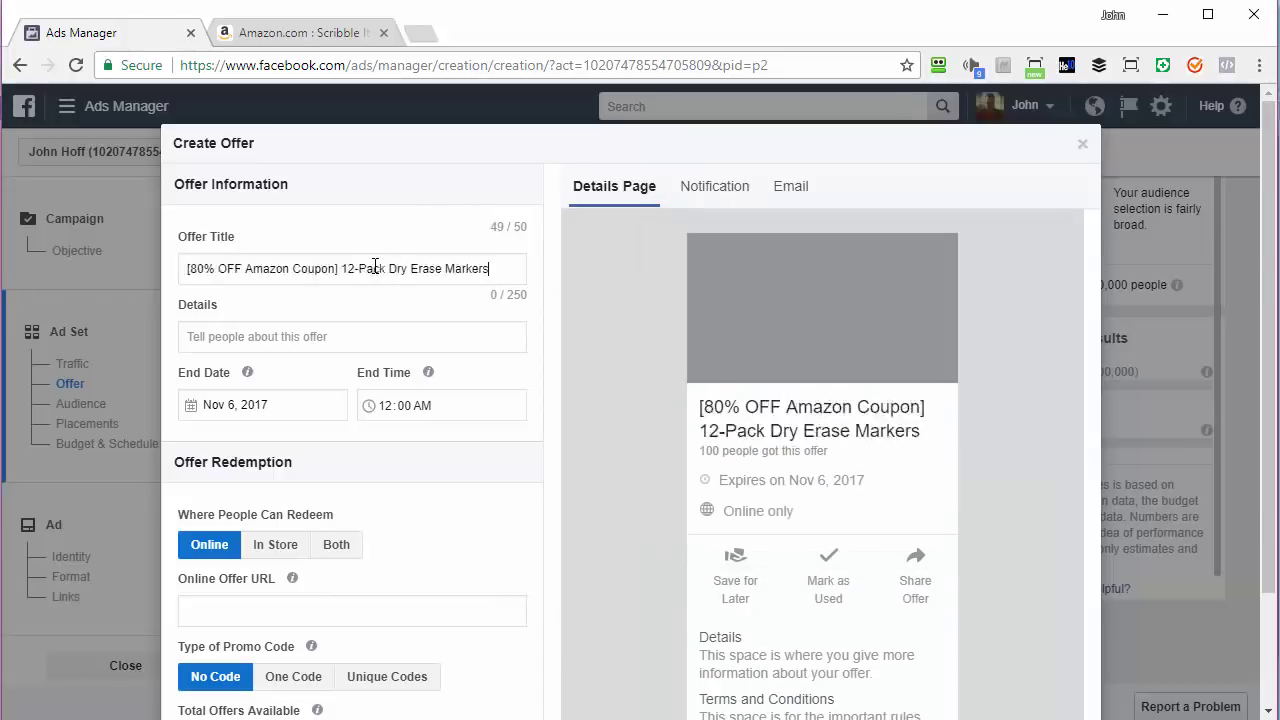
Step: Copy the Notepad paragraph starting "Get a 12-Pack of Scribble It Dry Erase Markers" into the offer's details
key("alt+Tab")
left_click_drag(658, 327, 997, 398)
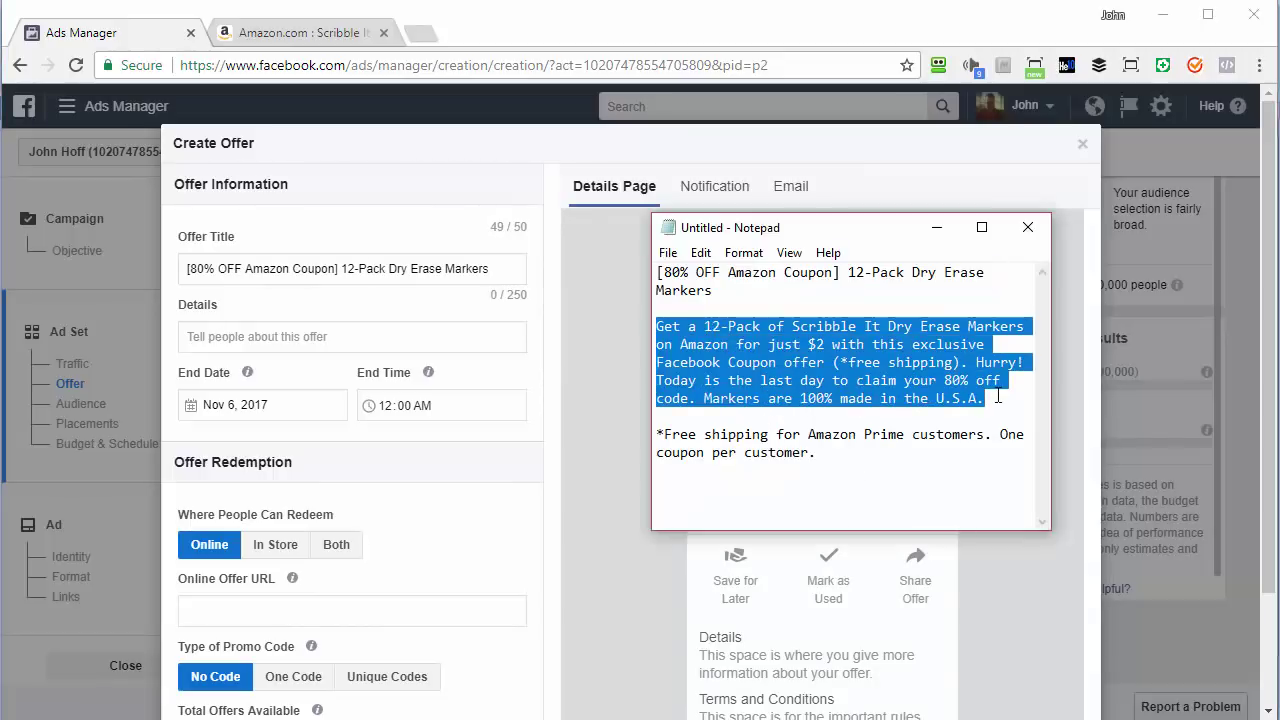
key("ctrl+c")
left_click(366, 337)
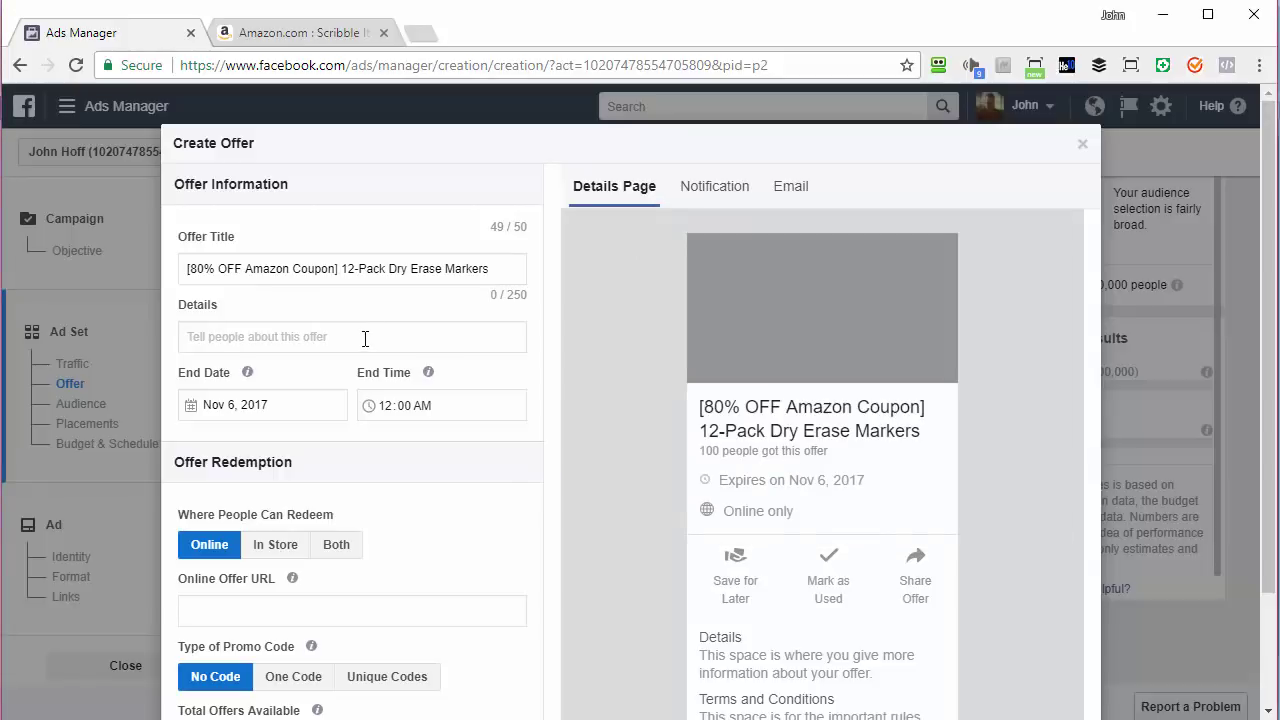
key("ctrl+v")
Step: Copy "*Free shipping for Amazon Prime customers. One coupon per customer." from Notepad into the offer's terms and conditions
key("alt+Tab")
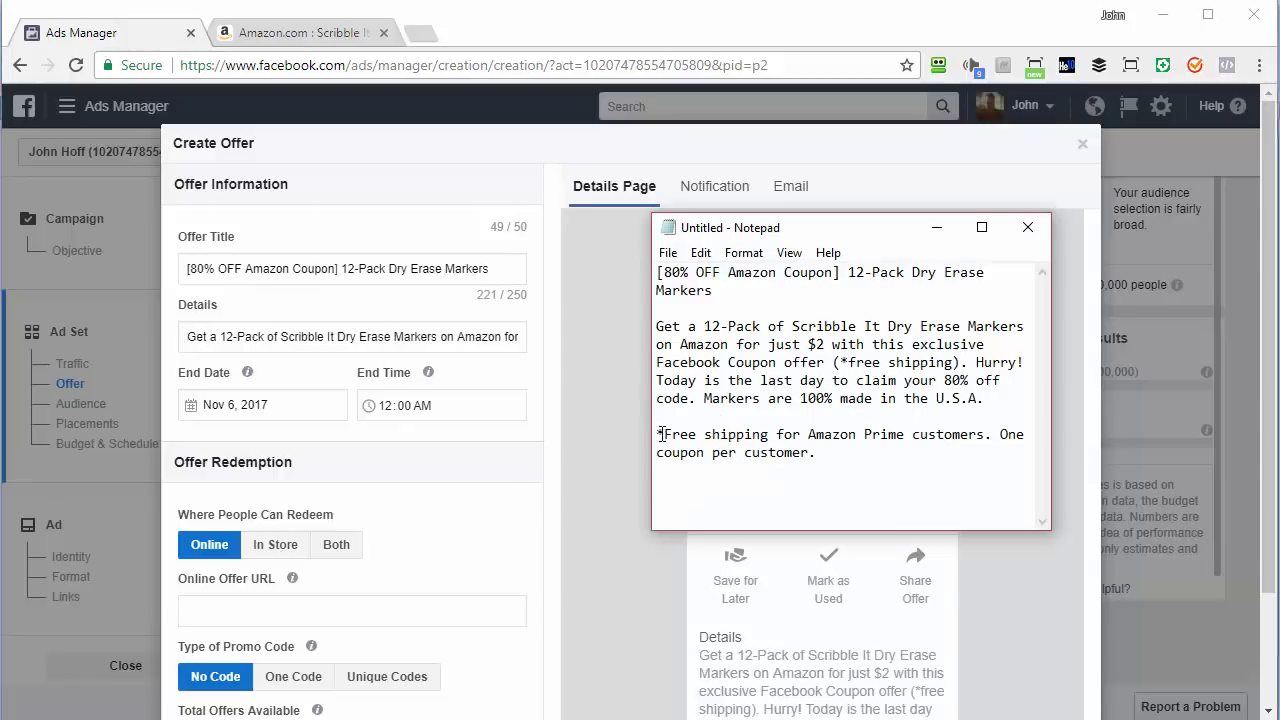
left_click_drag(657, 433, 820, 451)
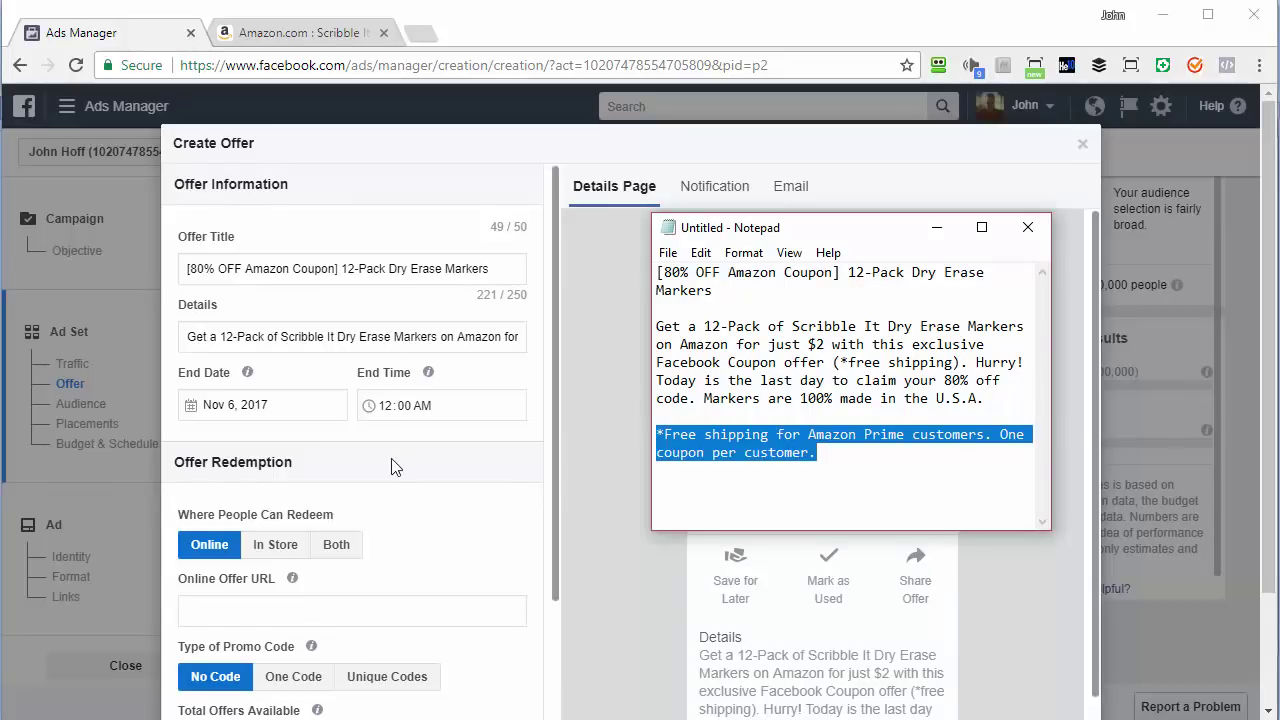
scroll(390, 468, "down", 2)
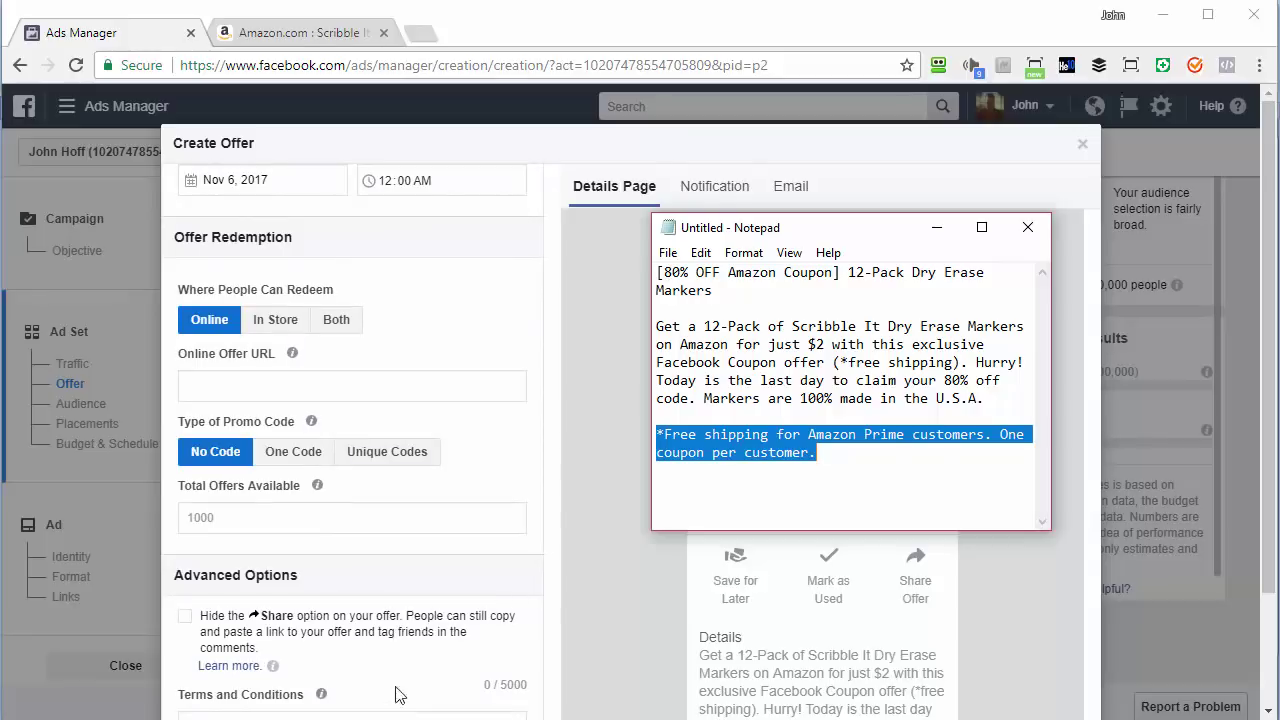
left_click(381, 716)
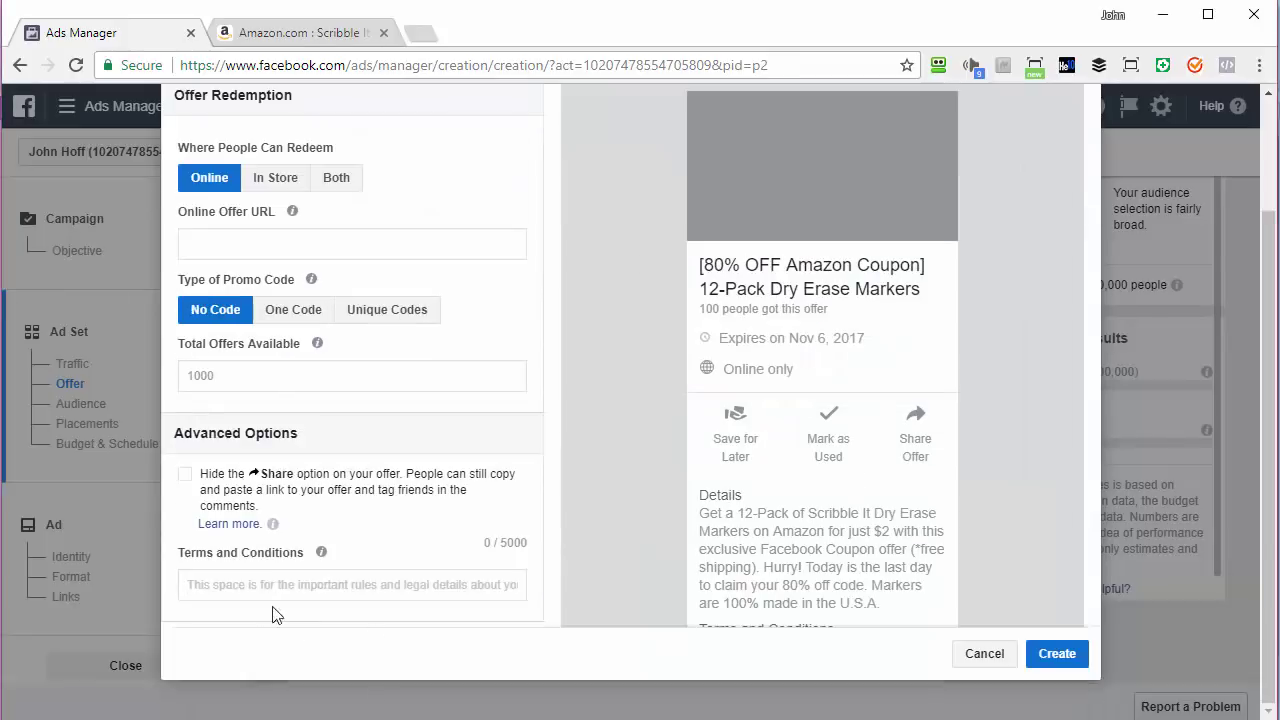
key("ctrl+v")
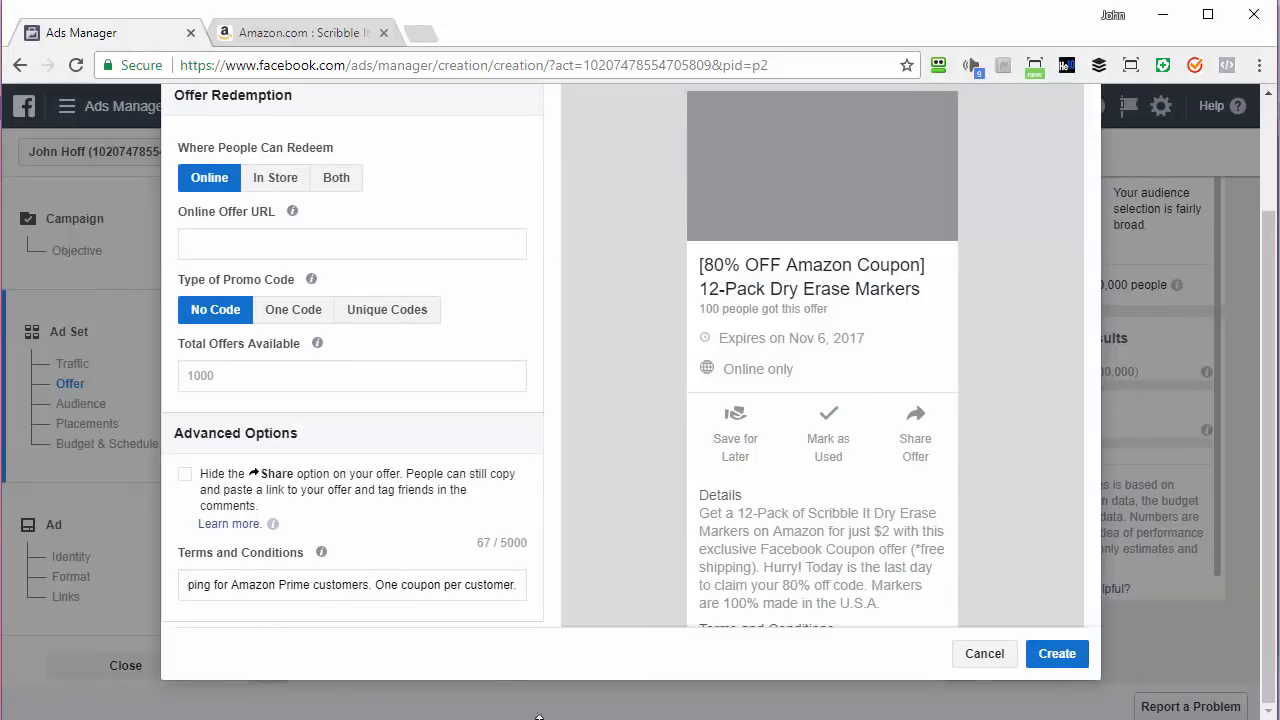
Step: Set the offer's end date to Nov 2, 2017 and where people can redeem it to Both
scroll(341, 534, "up", 3)
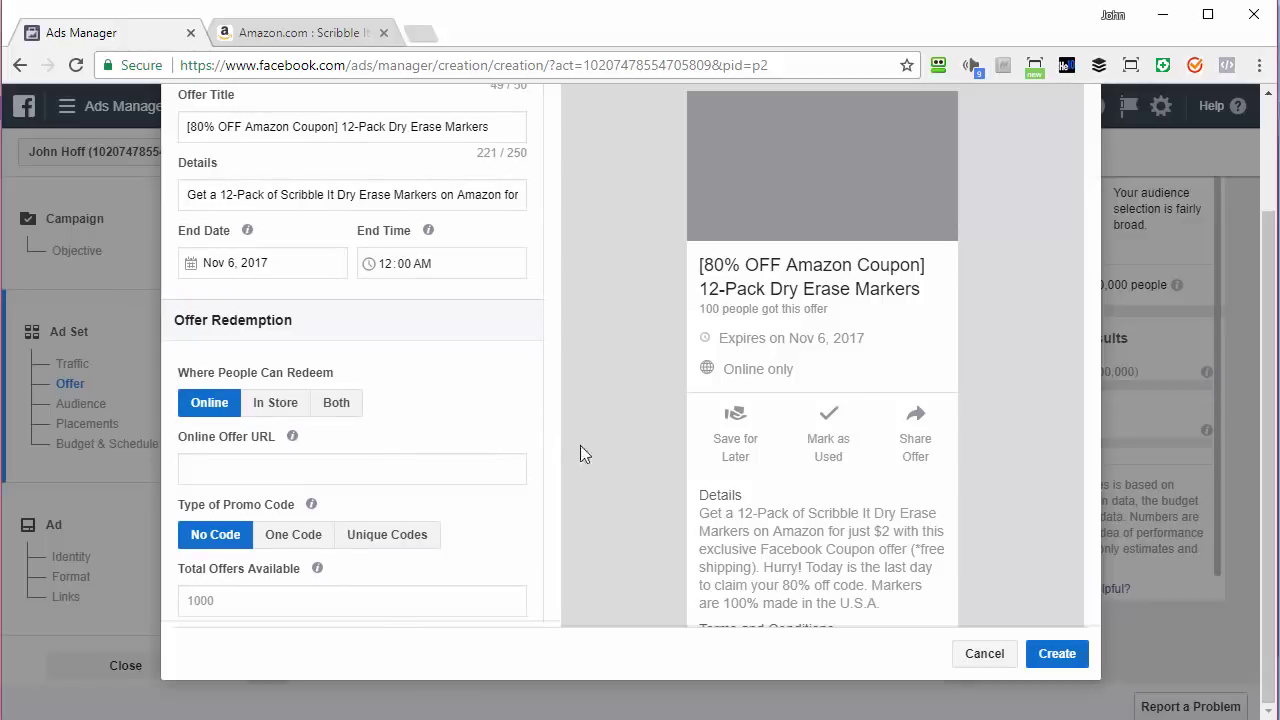
scroll(1140, 412, "up", 2)
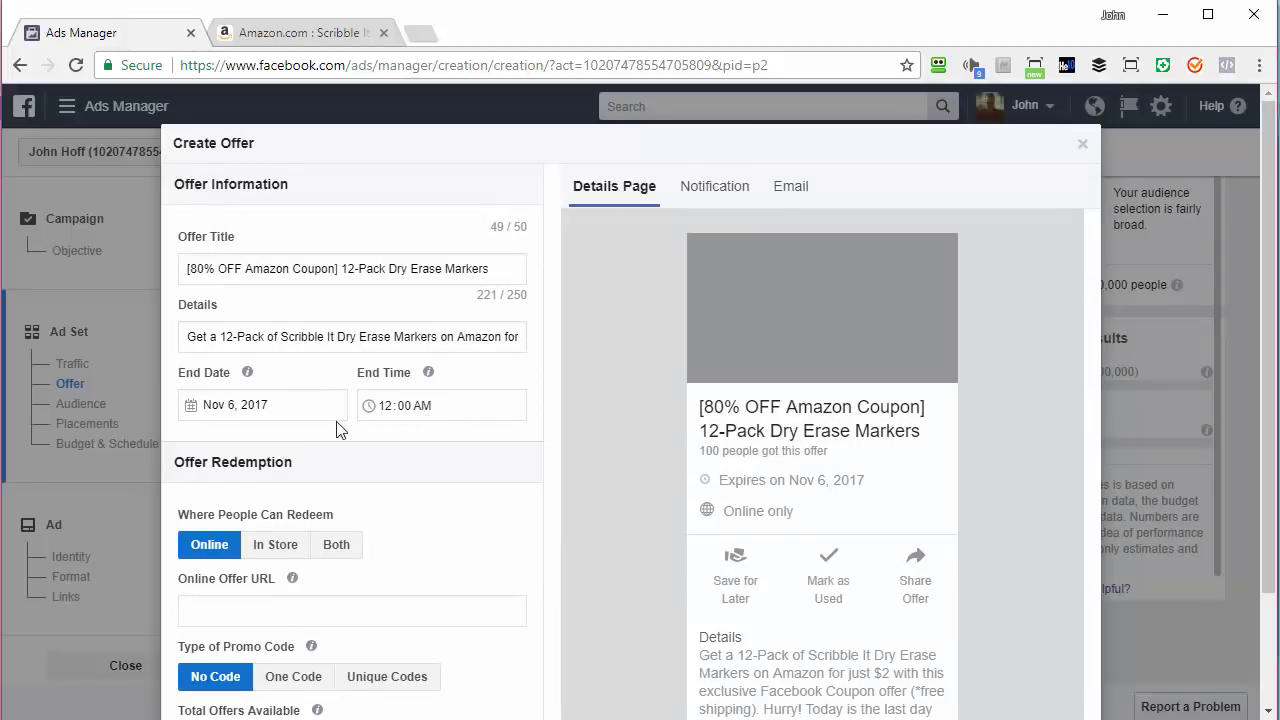
left_click(207, 410)
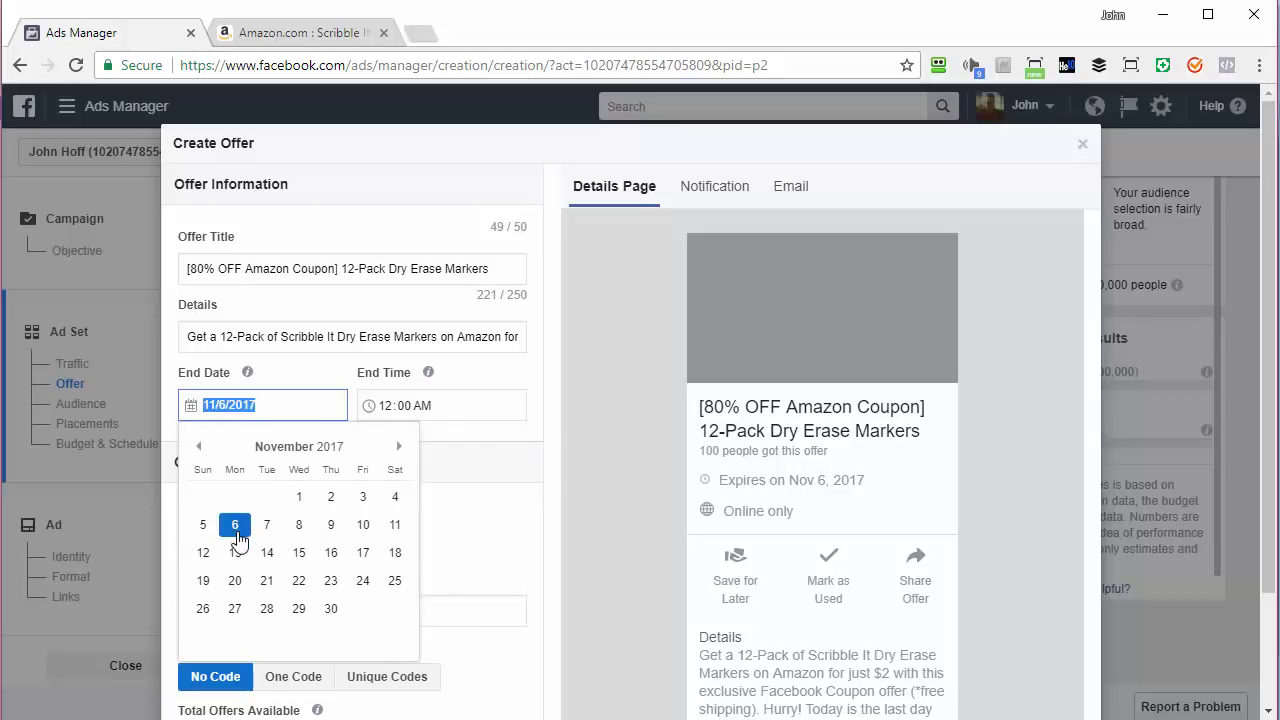
left_click(332, 497)
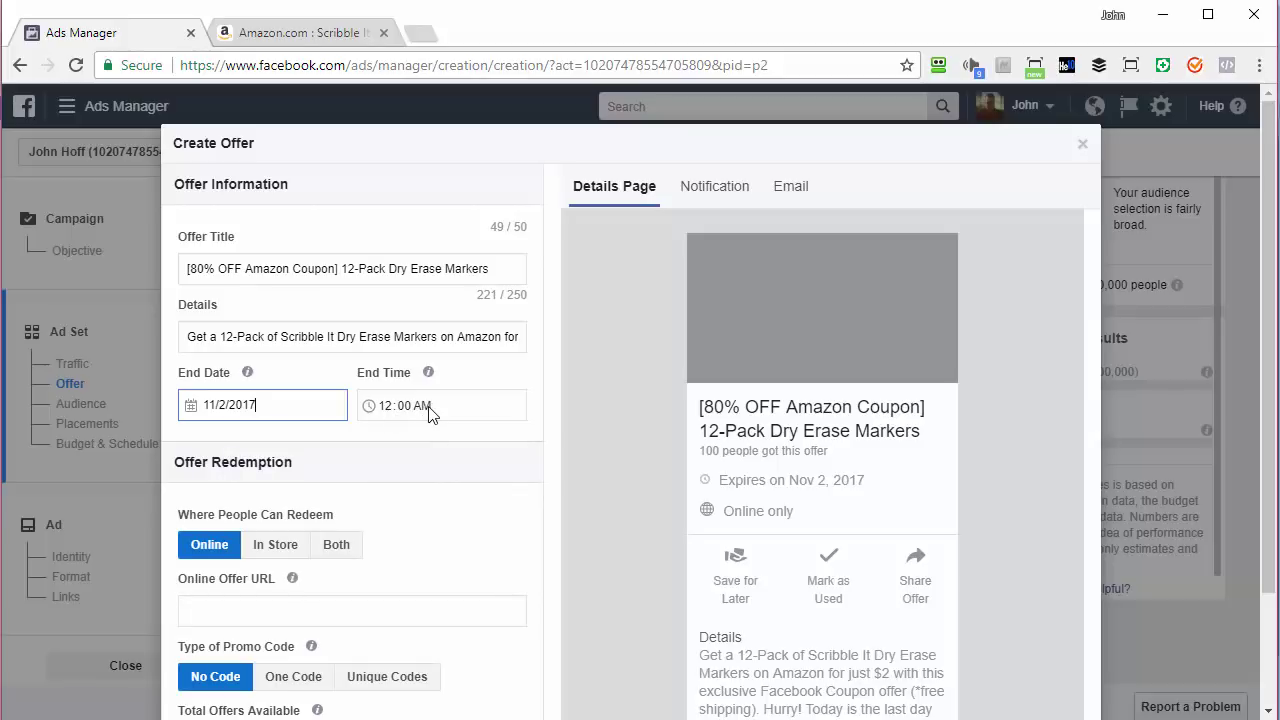
scroll(432, 416, "down", 2)
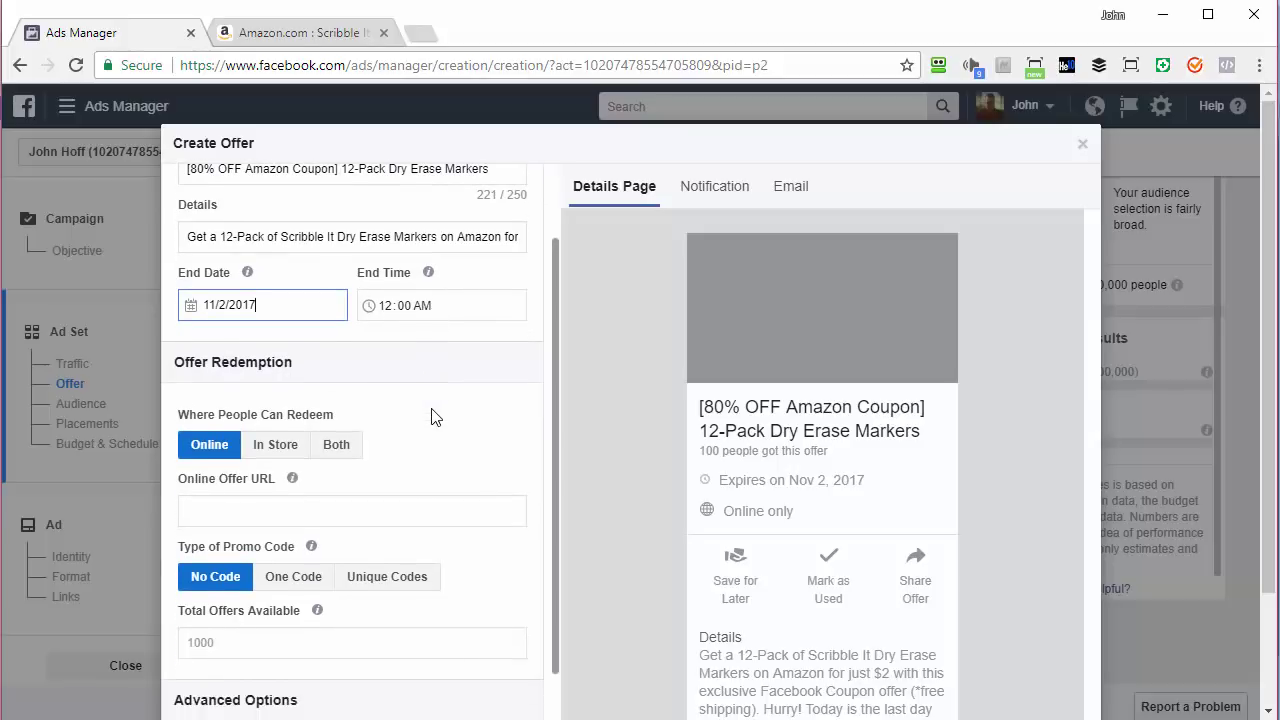
left_click(338, 450)
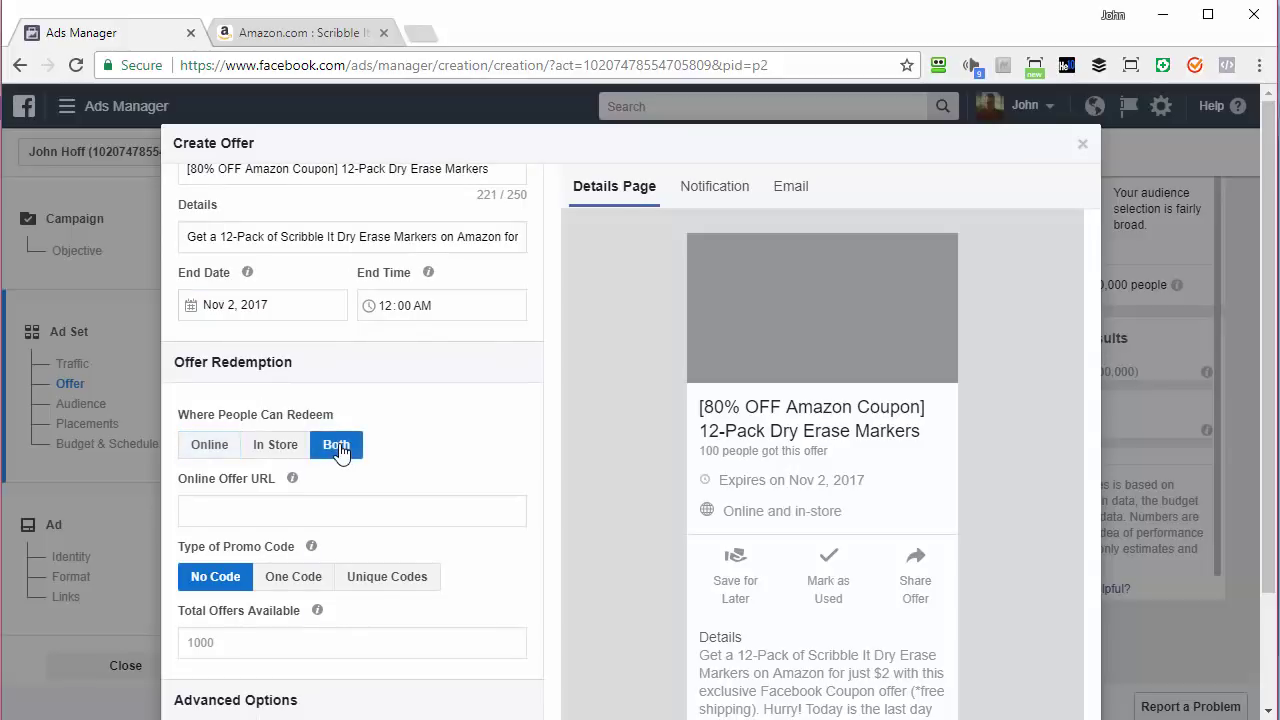
Step: Switch to the Amazon page, search for "scribble dry erase markers" and open the non-sponsored Scribble It Dry Erase Markers listing
left_click(278, 33)
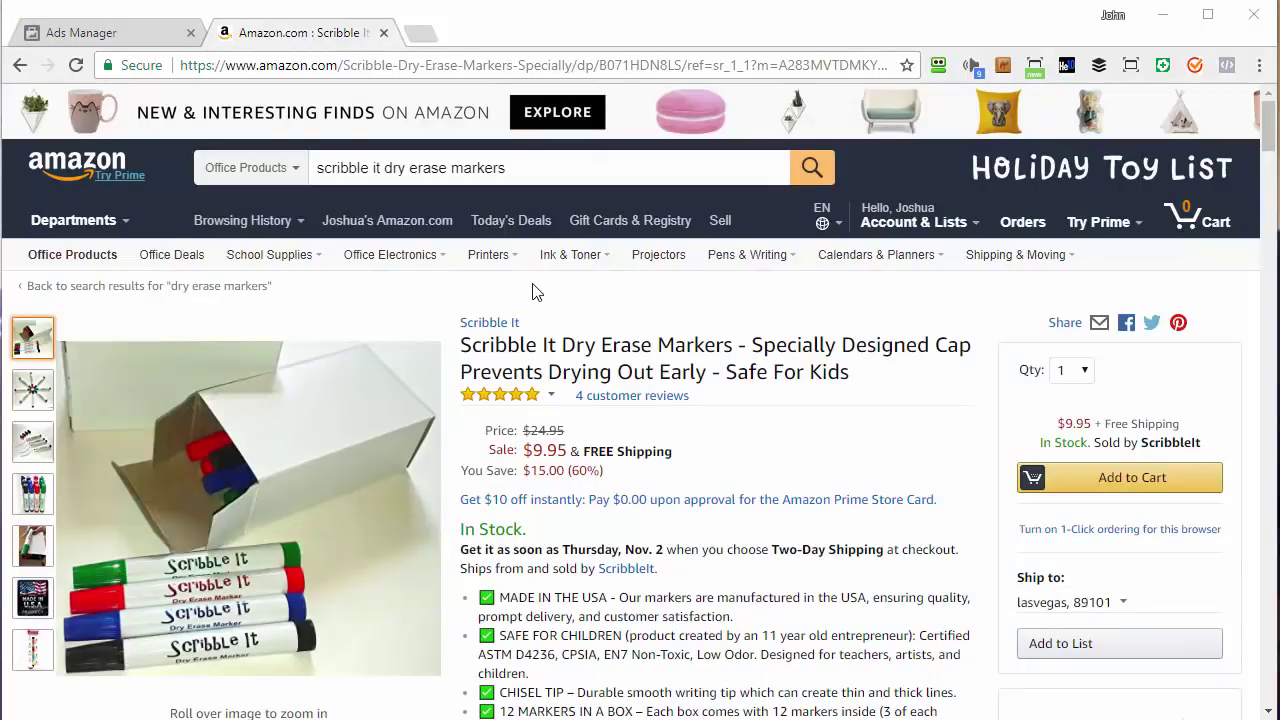
mouse_move(502, 257)
left_click(65, 170)
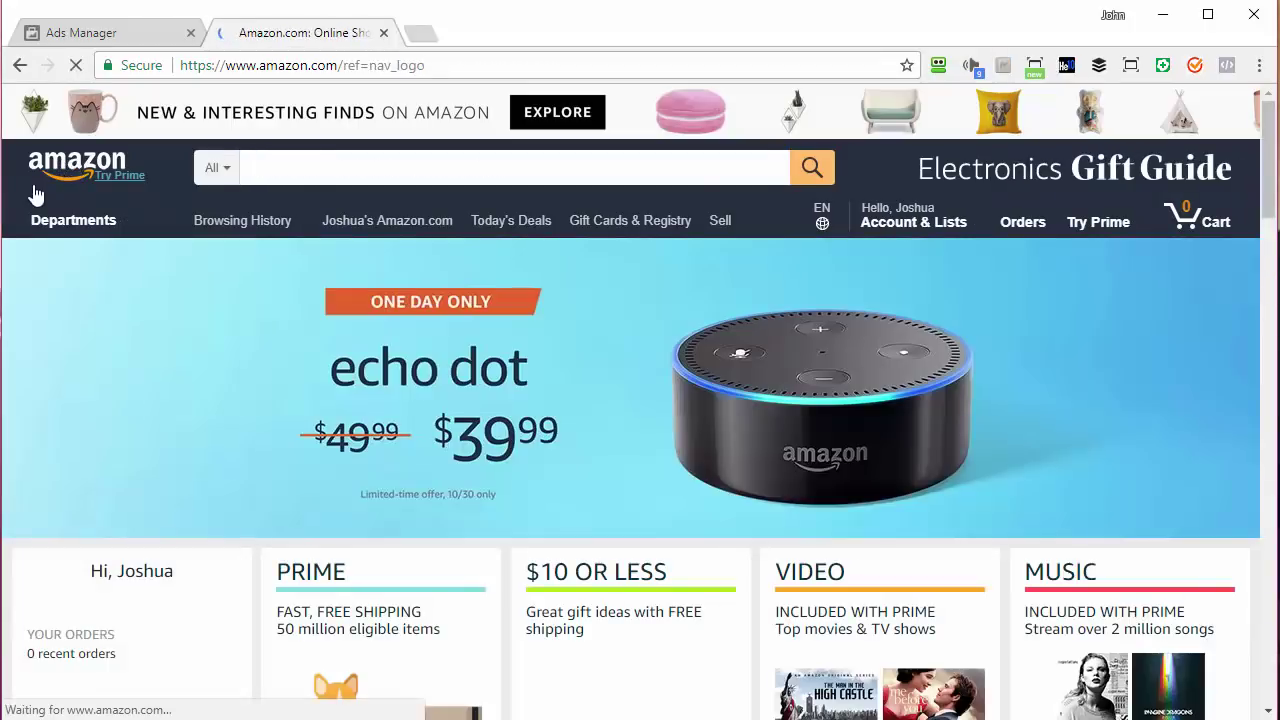
left_click(351, 166)
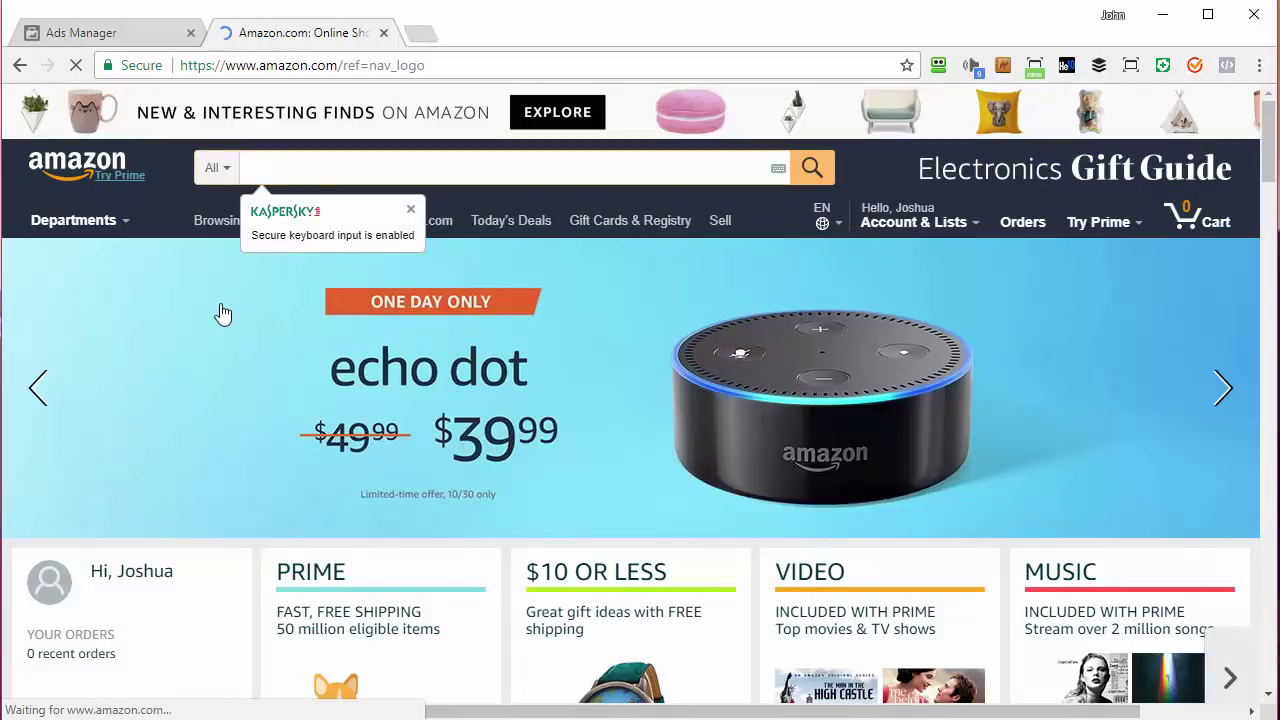
type("sc")
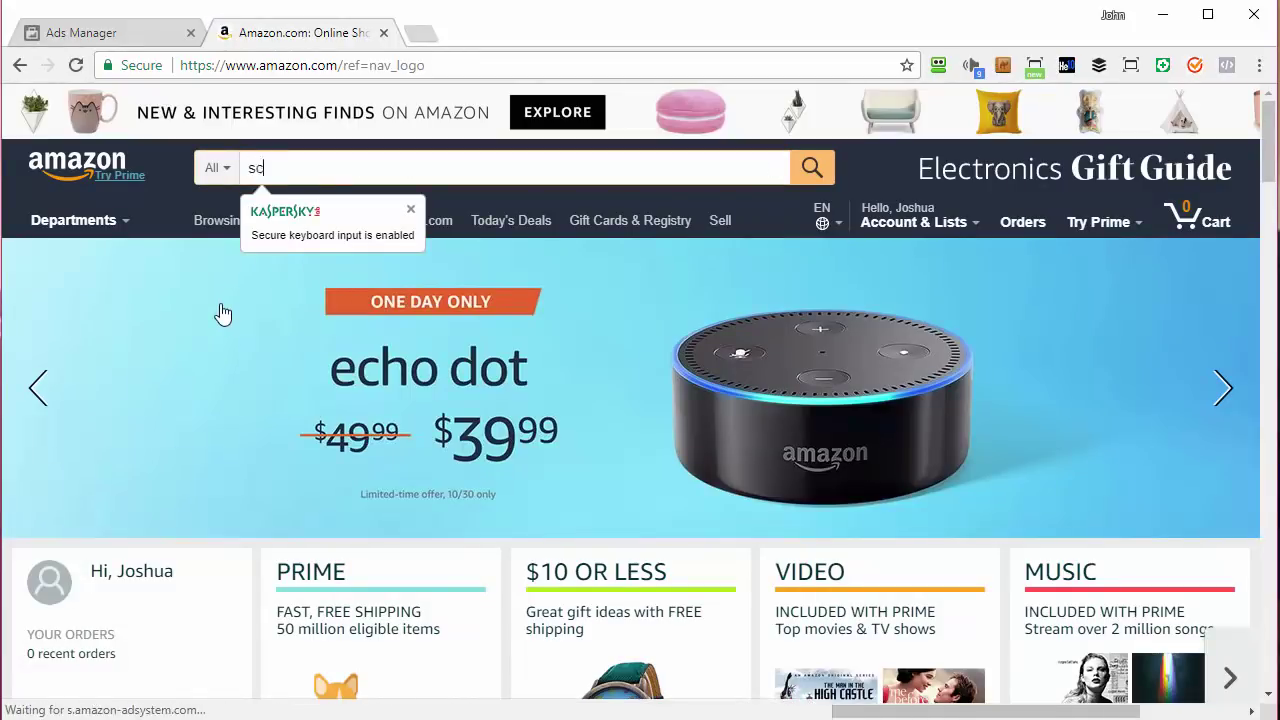
type("ribble dry e")
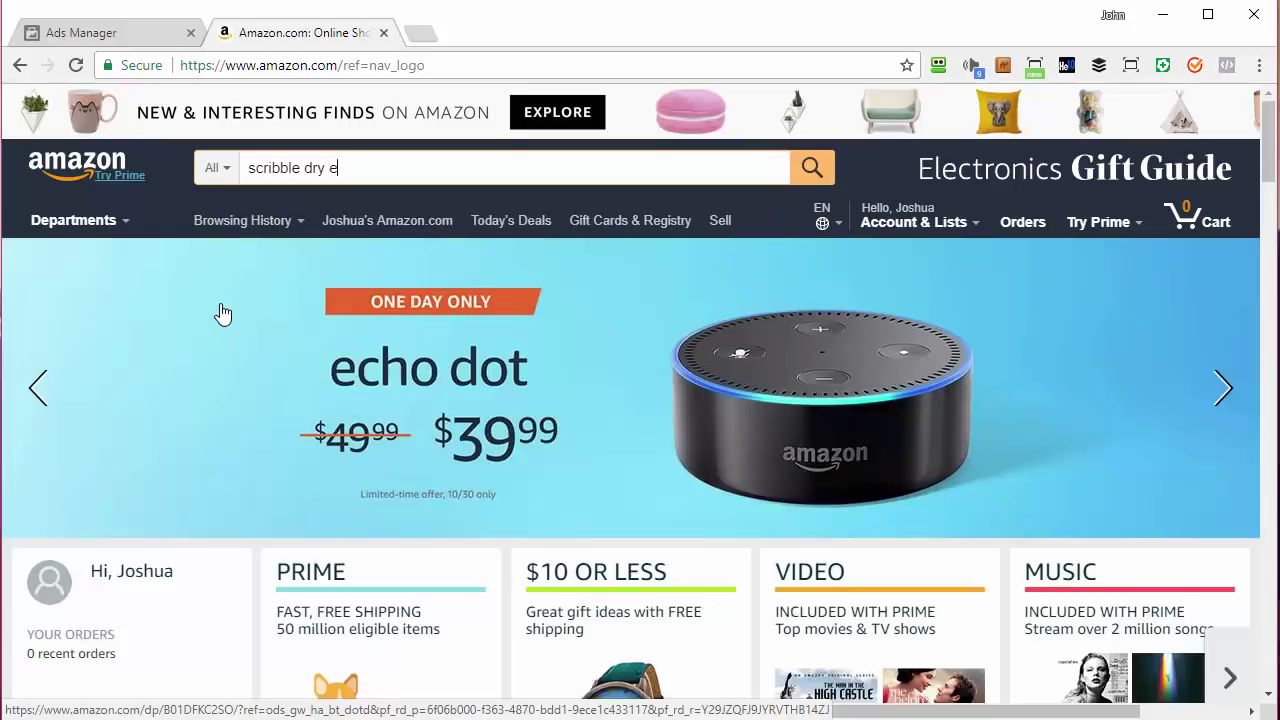
type("rase markers")
key("Return")
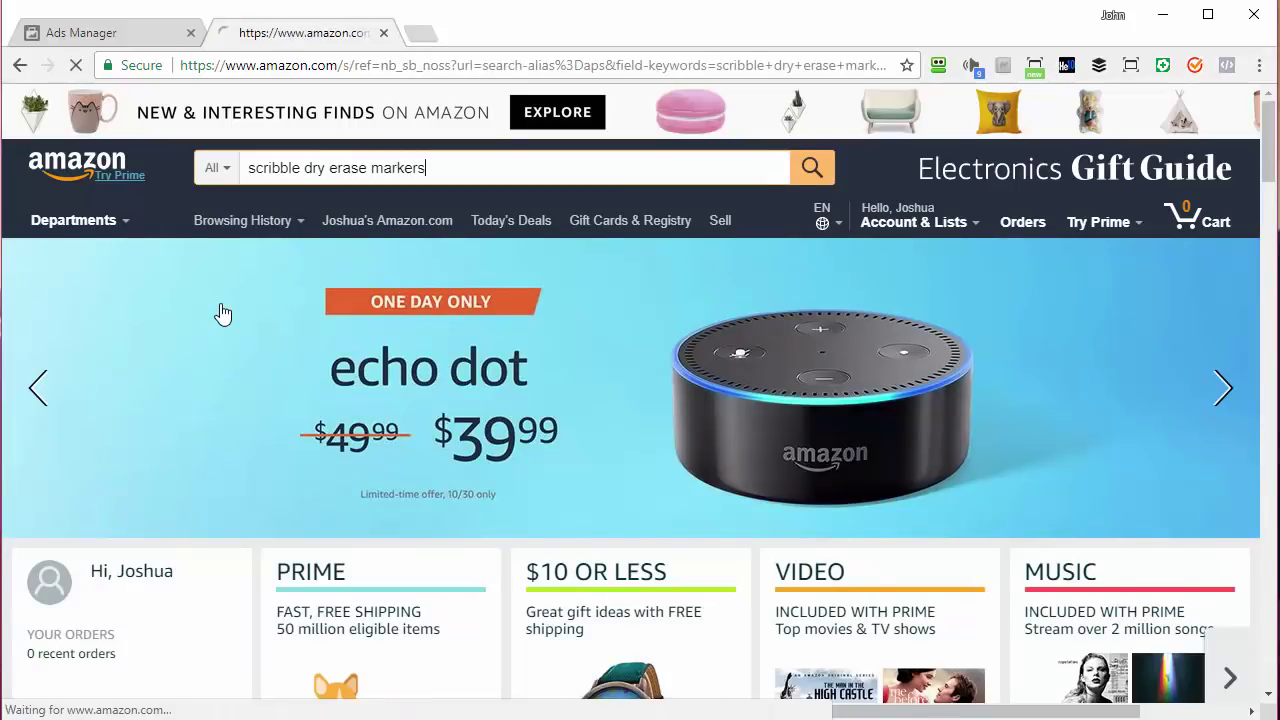
scroll(606, 540, "down", 4)
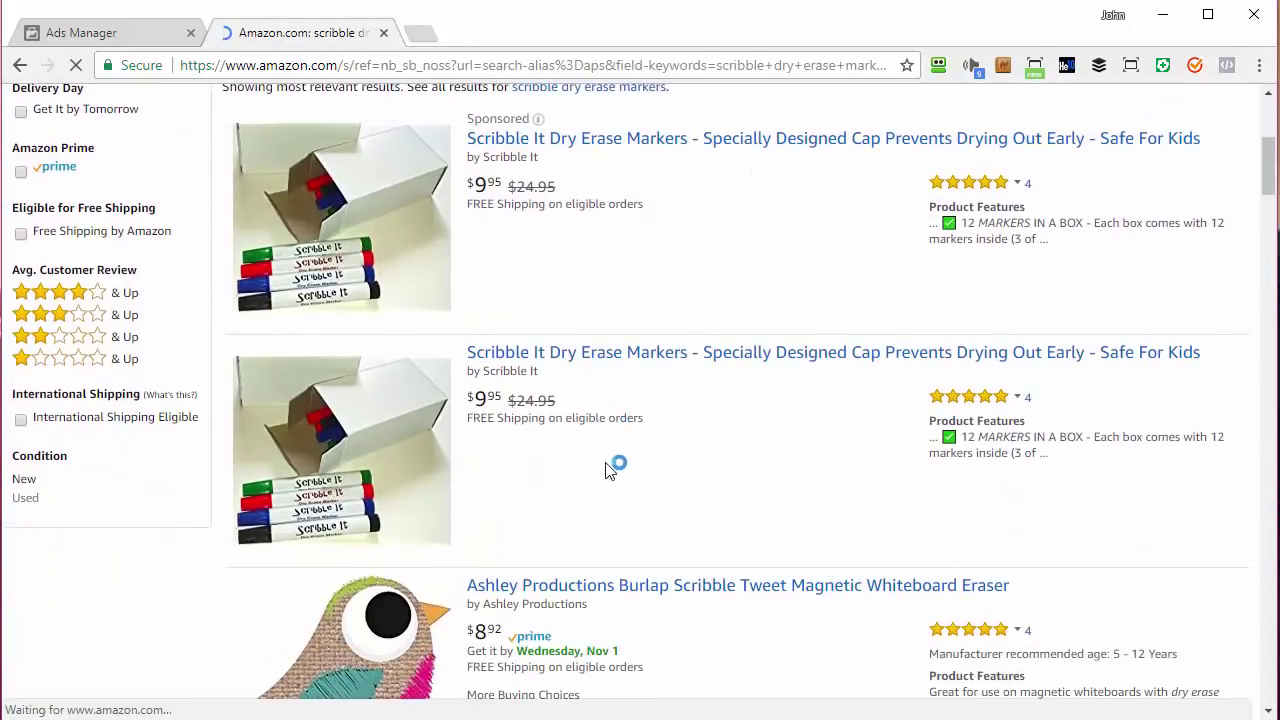
left_click(549, 360)
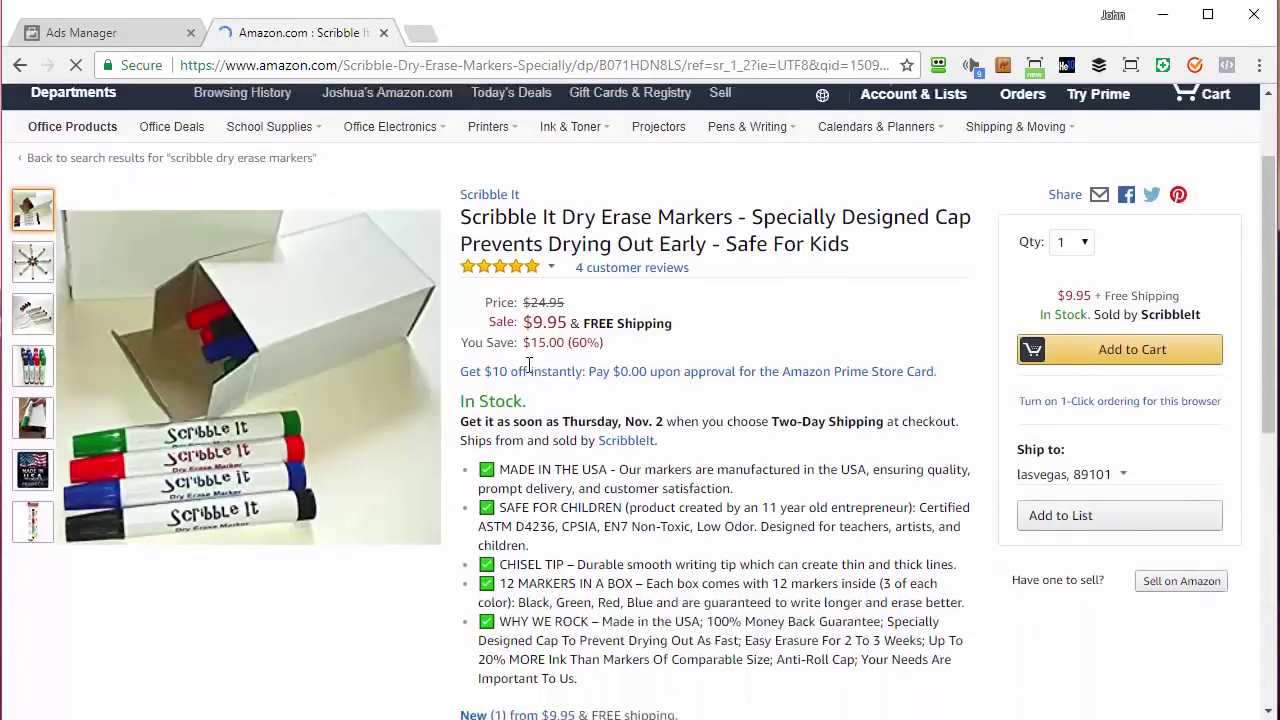
Step: Open the ScribbleIt storefront through the seller profile linked in the markers listing
scroll(590, 300, "down", 2)
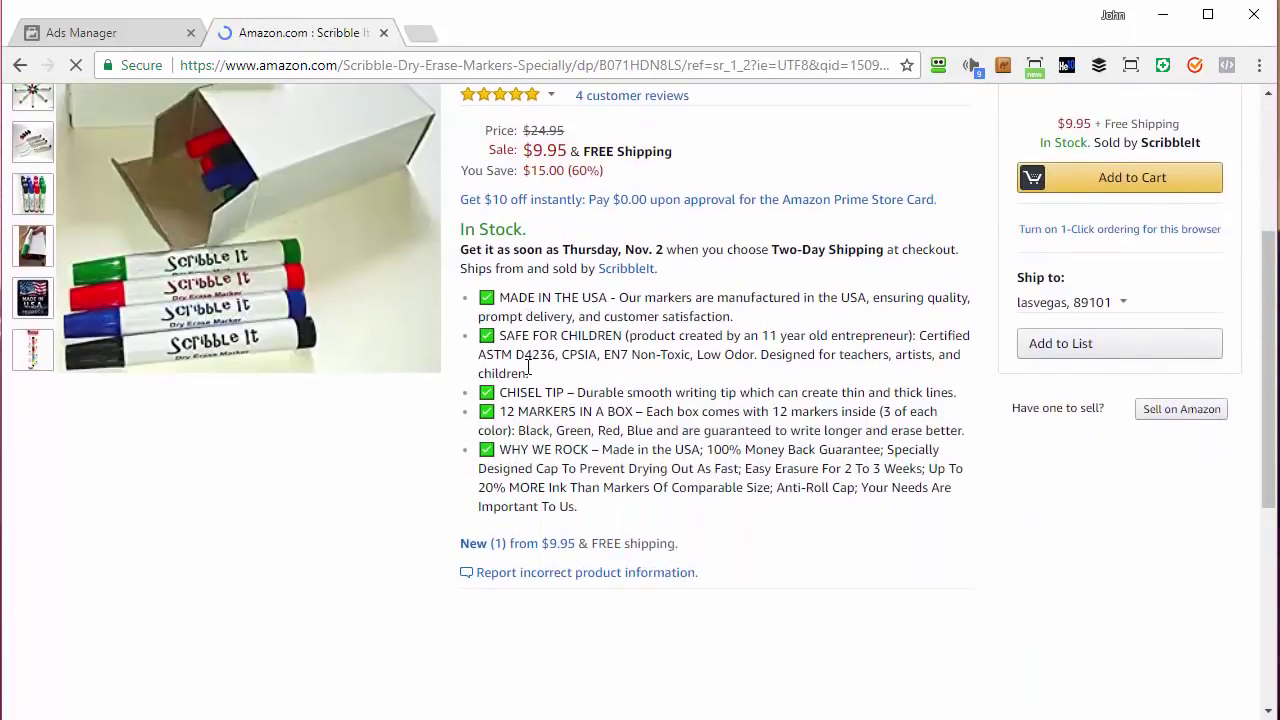
left_click(620, 280)
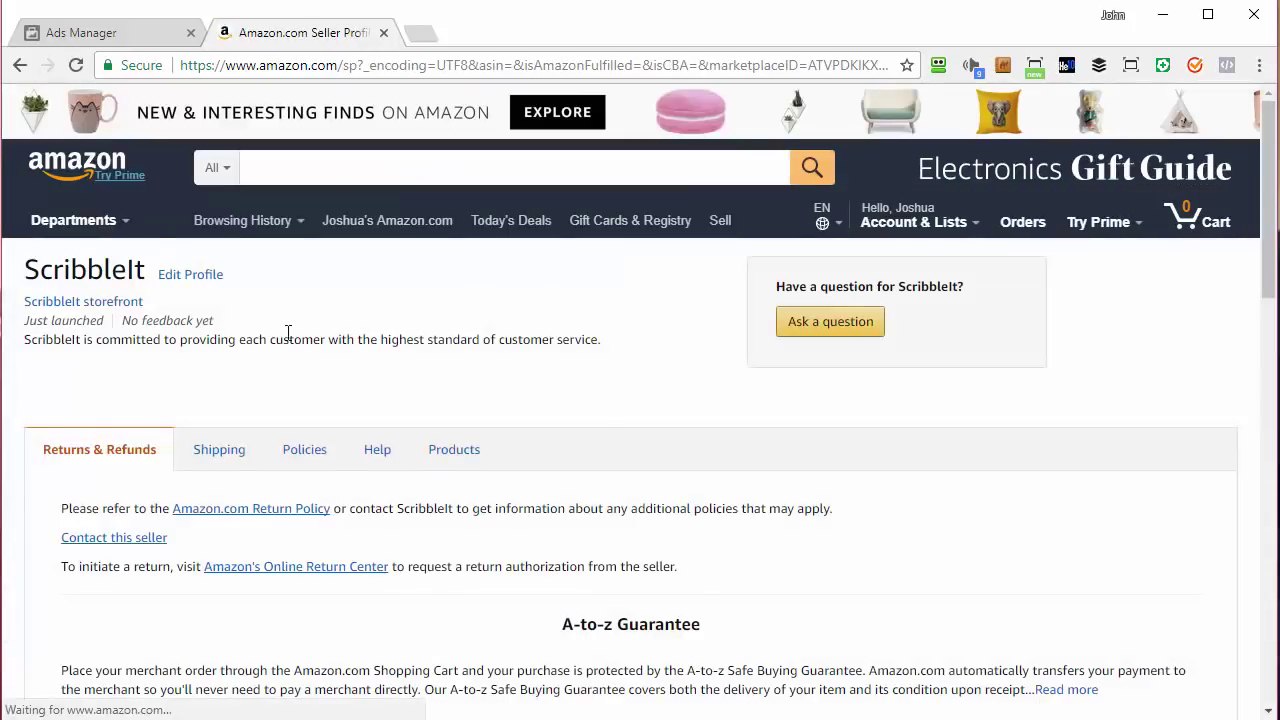
left_click(68, 306)
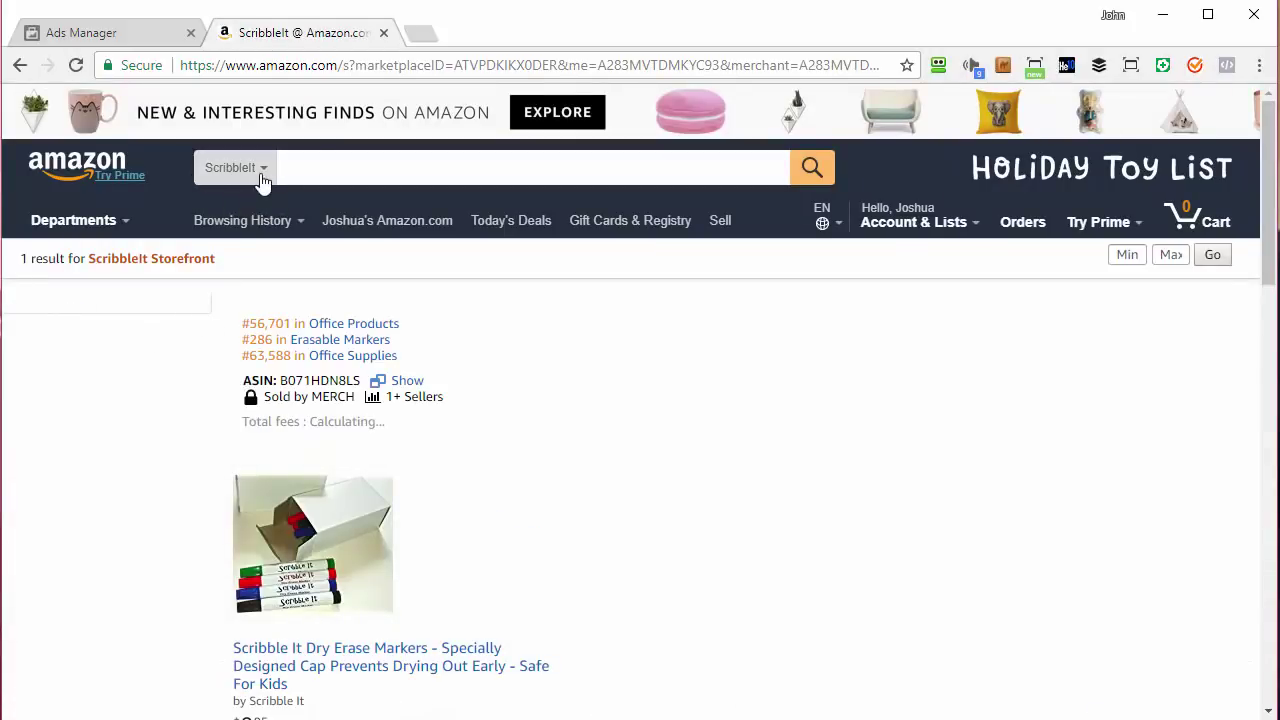
Step: Search the ScribbleIt storefront for "dry erase markers" and open the Scribble It Dry Erase Markers listing
left_click(314, 171)
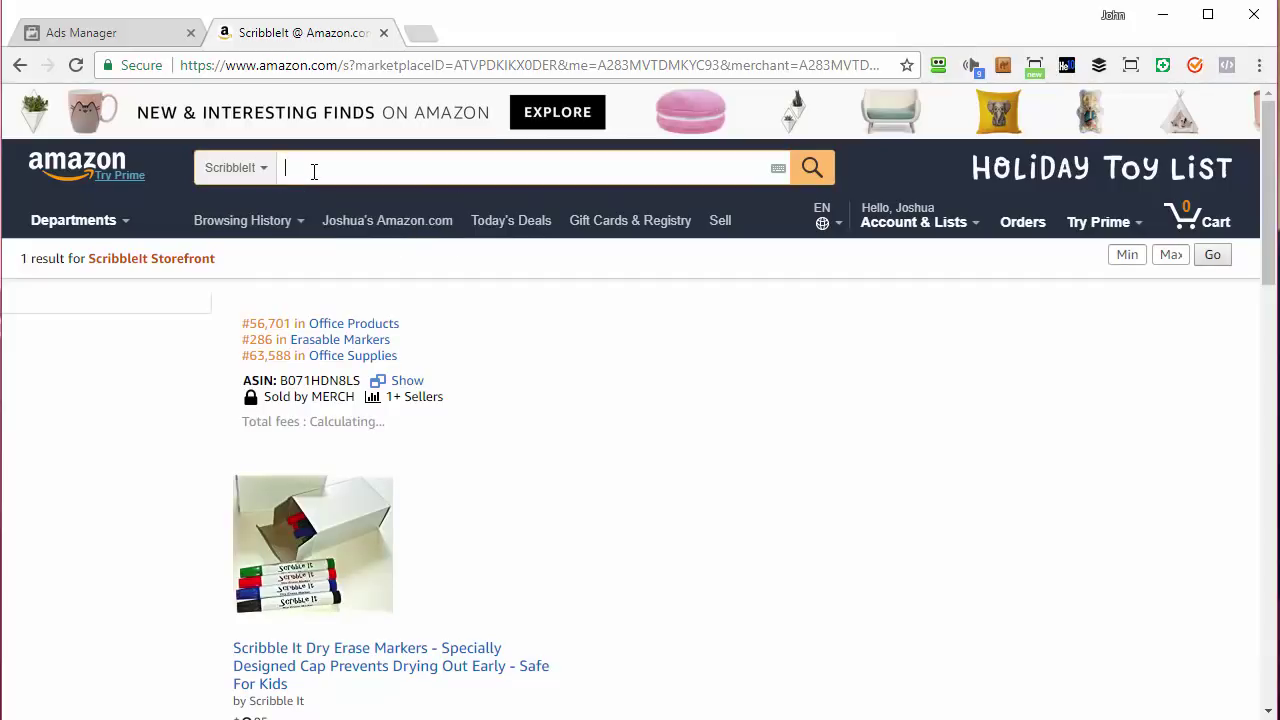
type("dry erase markers")
key("Return")
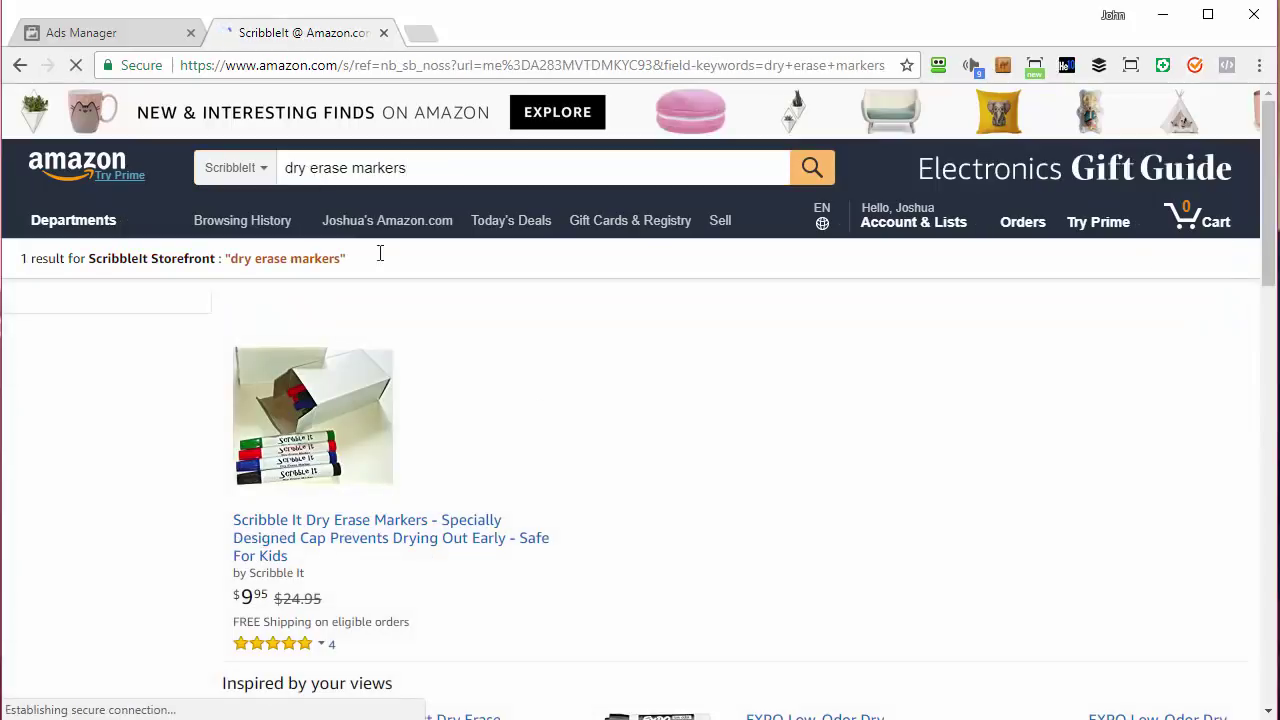
scroll(672, 408, "down", 1)
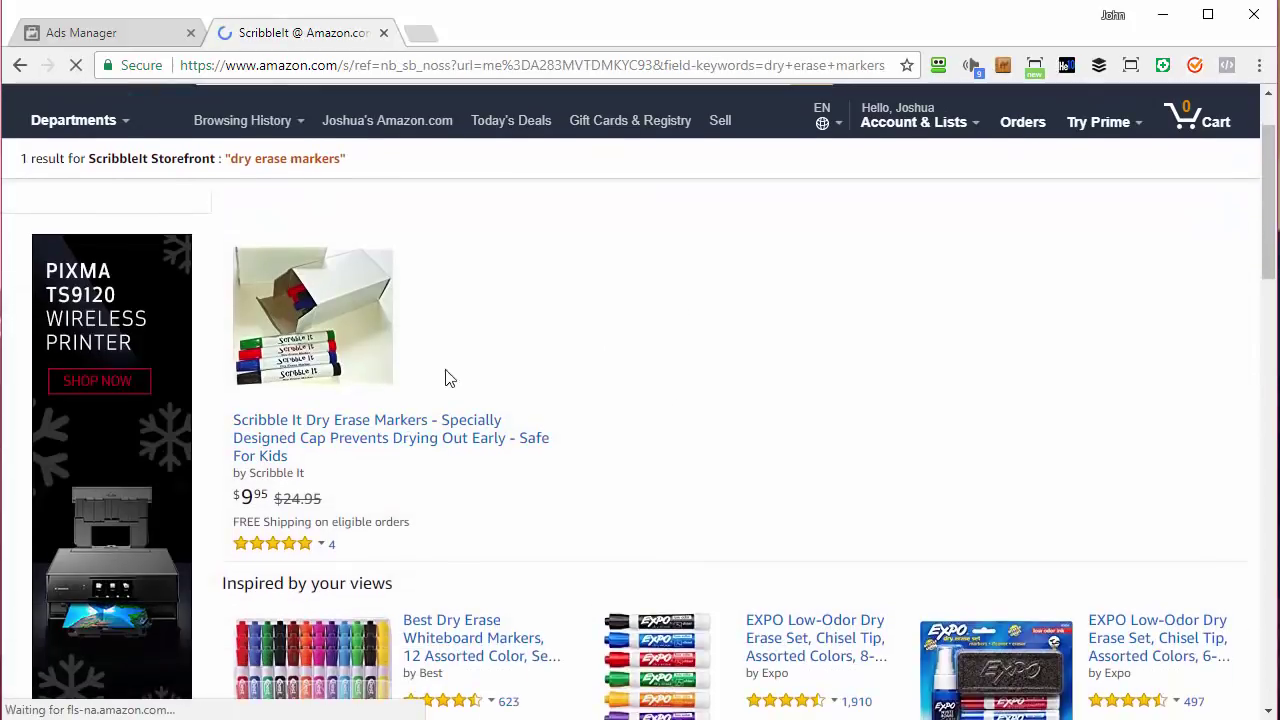
scroll(523, 374, "up", 1)
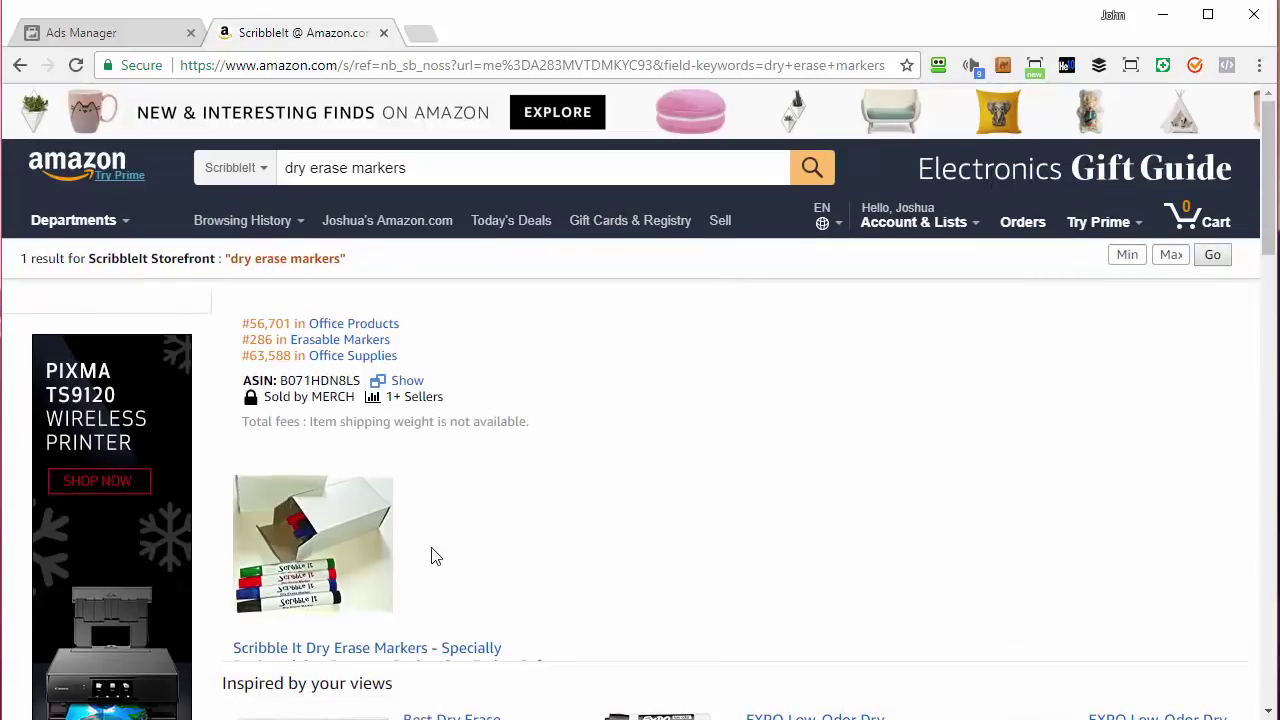
scroll(392, 610, "down", 2)
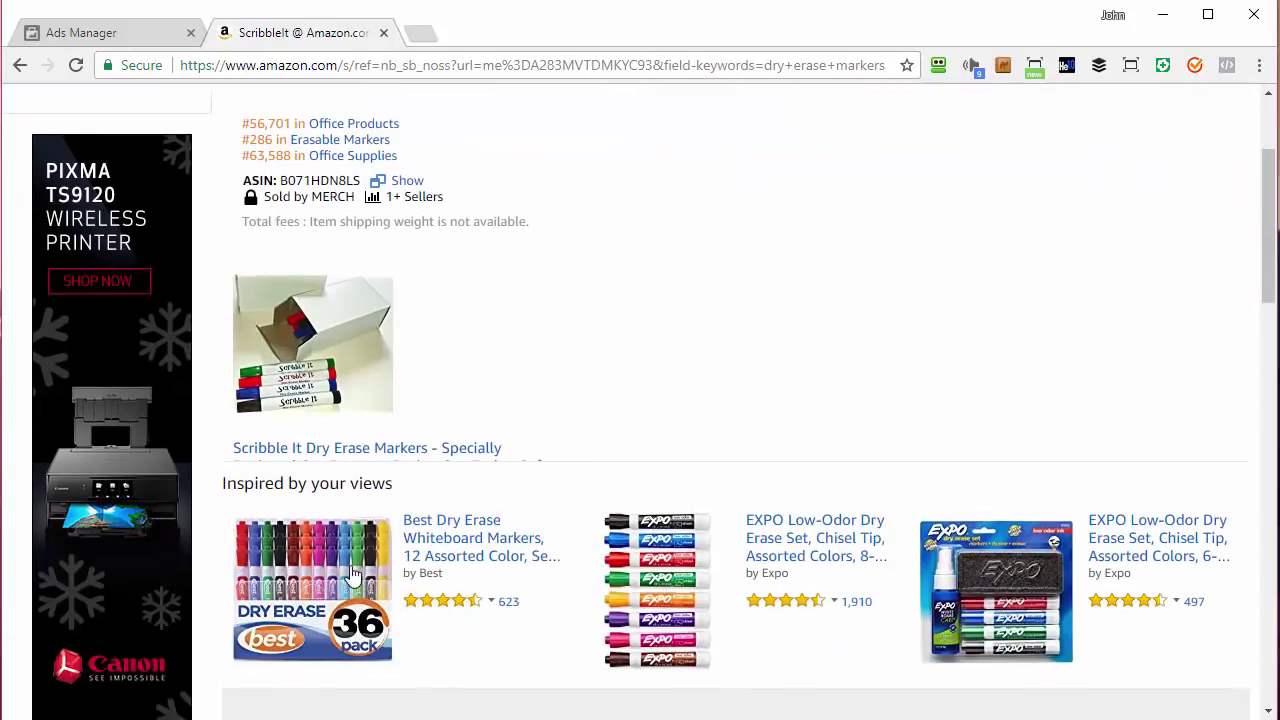
left_click(340, 452)
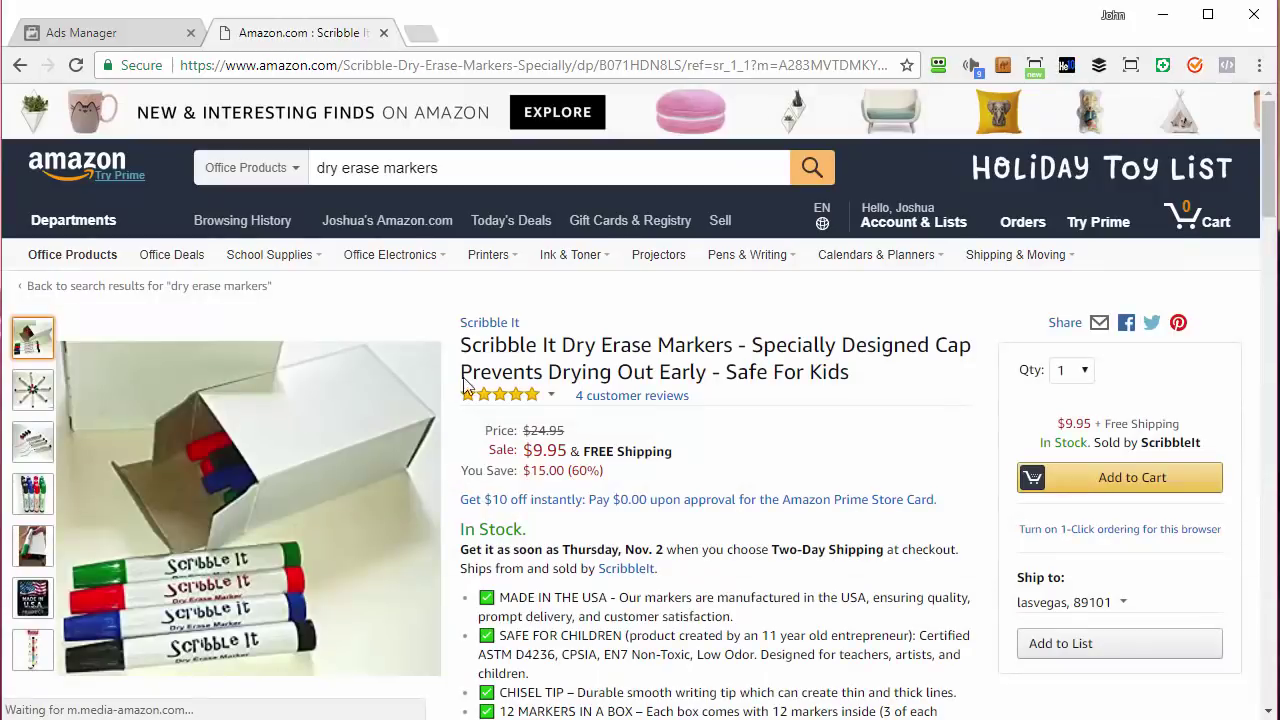
Step: Return to the ScribbleIt storefront search results for "dry erase markers" and copy the page's web address
left_click_drag(705, 65, 912, 69)
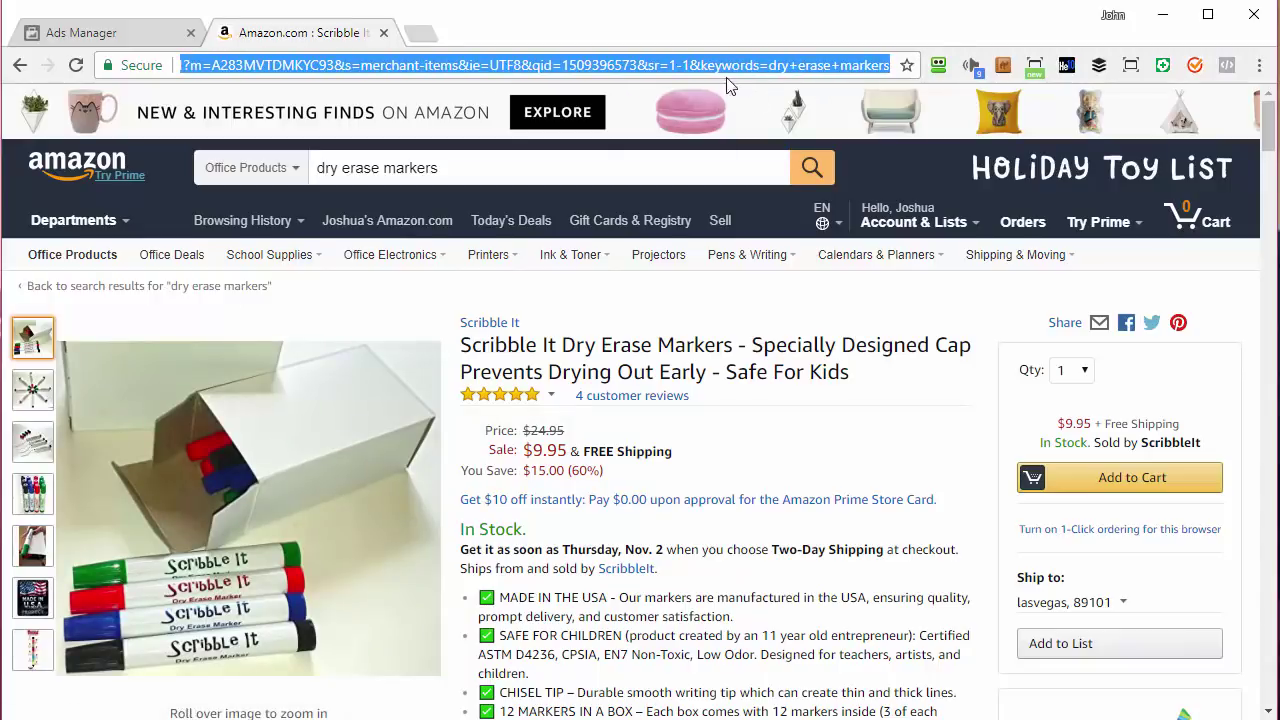
key("alt+Left")
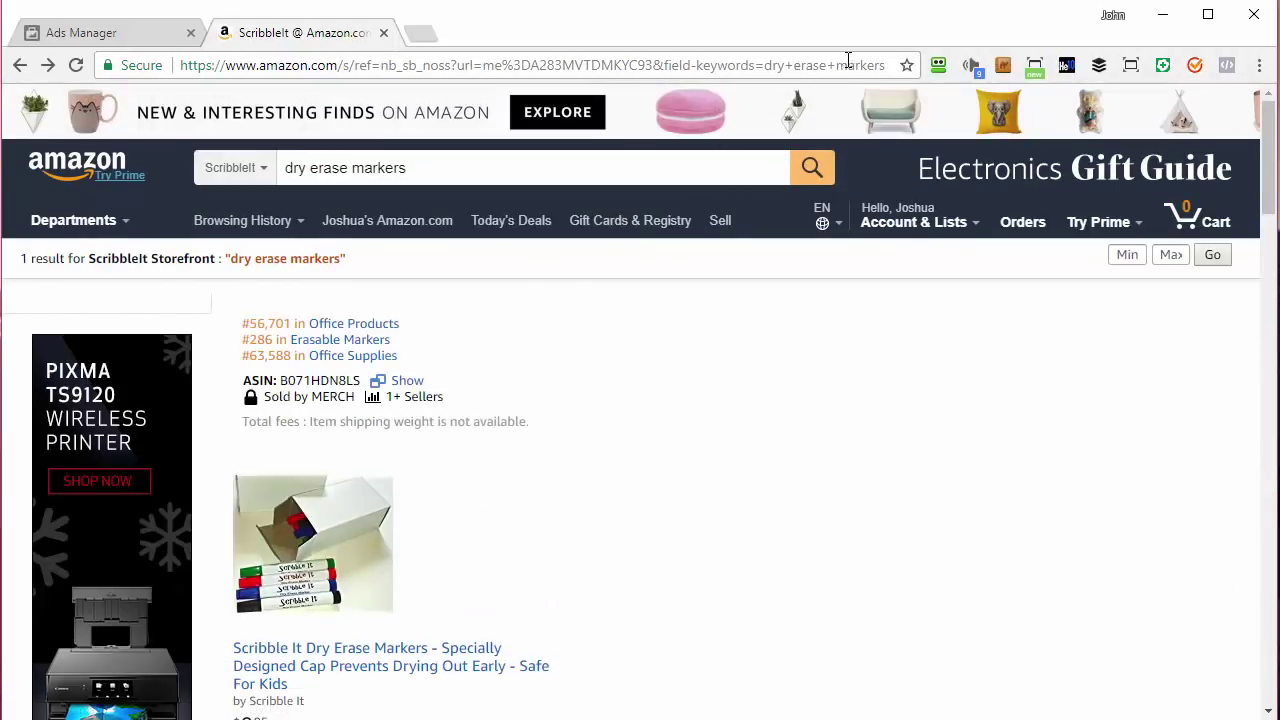
left_click(478, 62)
right_click(476, 63)
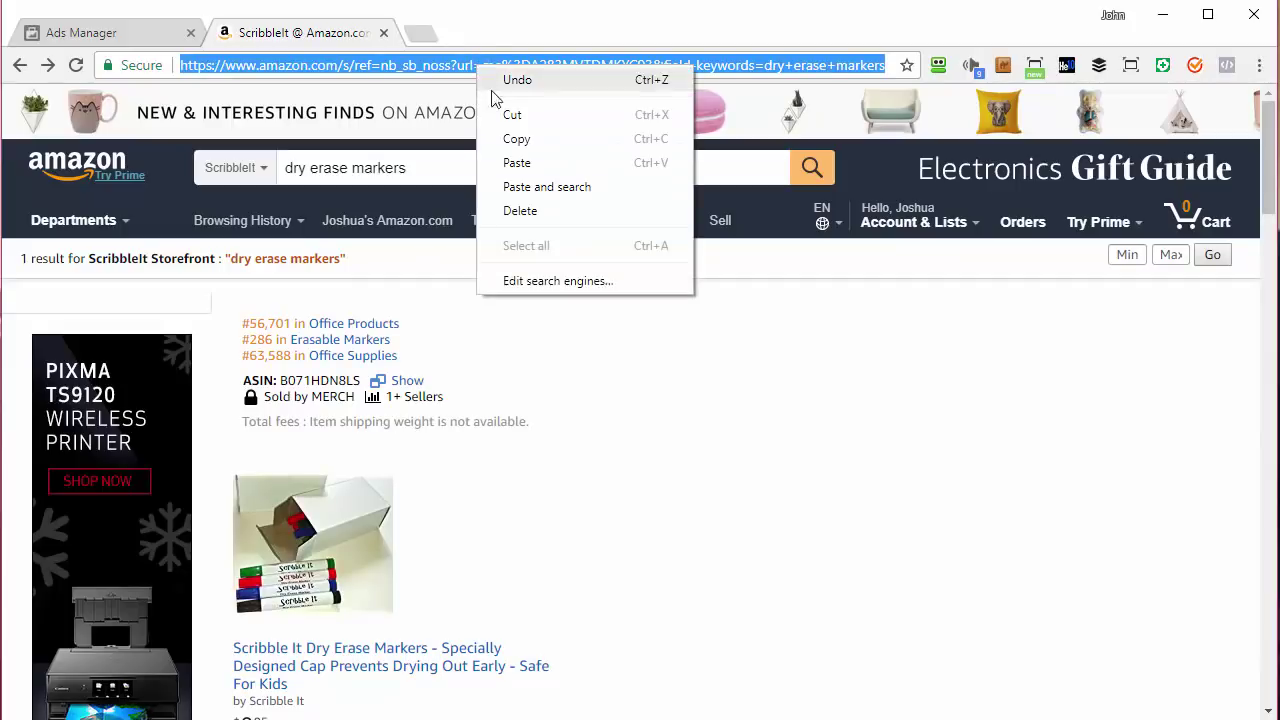
left_click(512, 140)
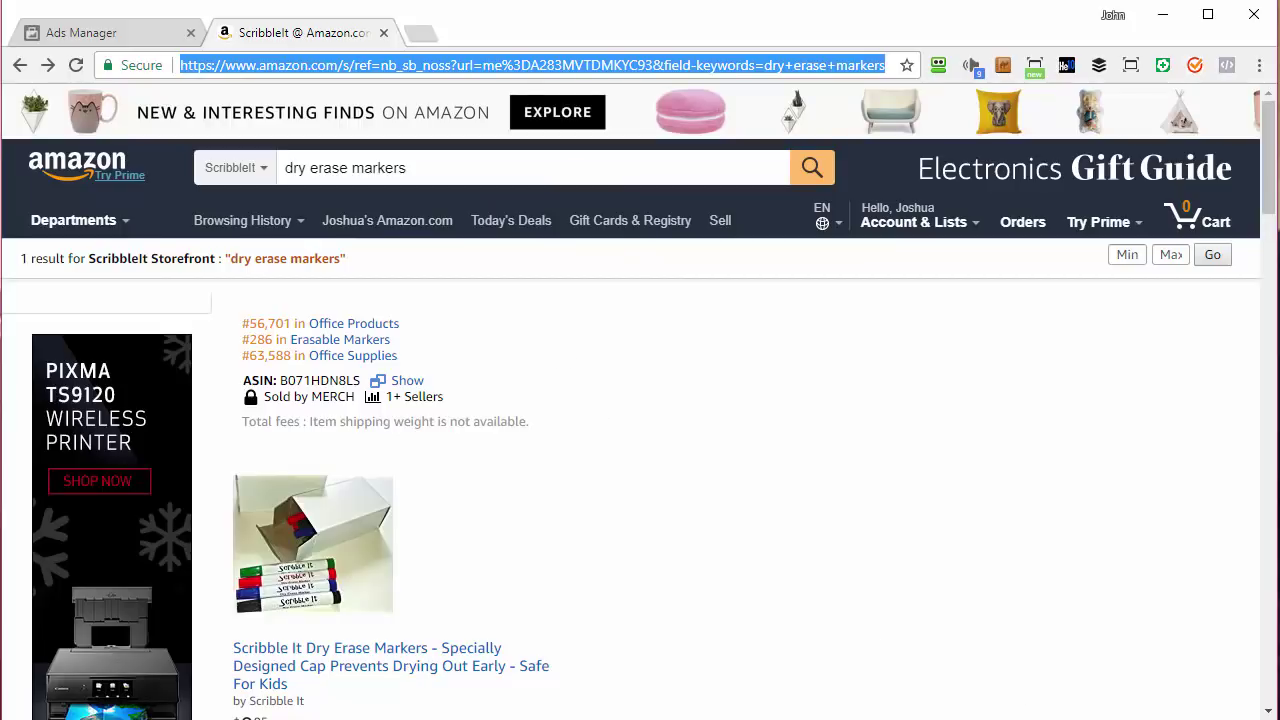
Step: Switch to Ads Manager and paste the Amazon product page address as the Online Offer URL
key("ctrl+shift+Tab")
left_click(252, 513)
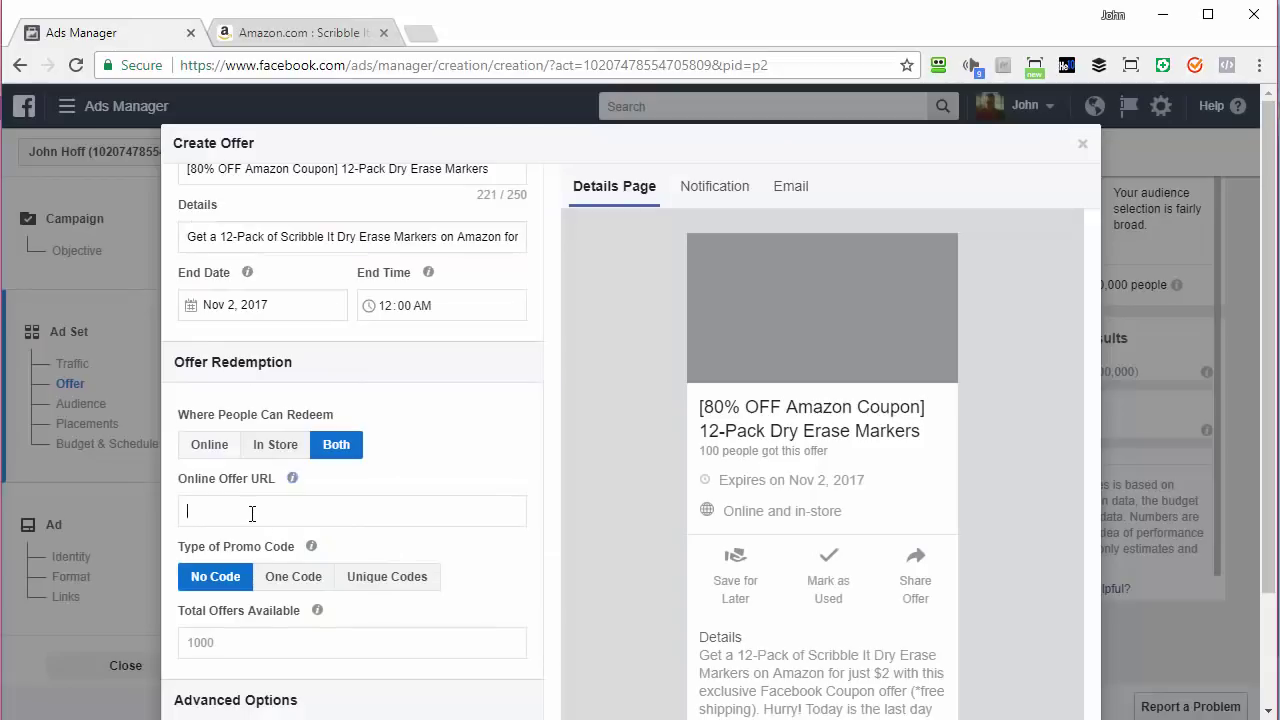
key("ctrl+v")
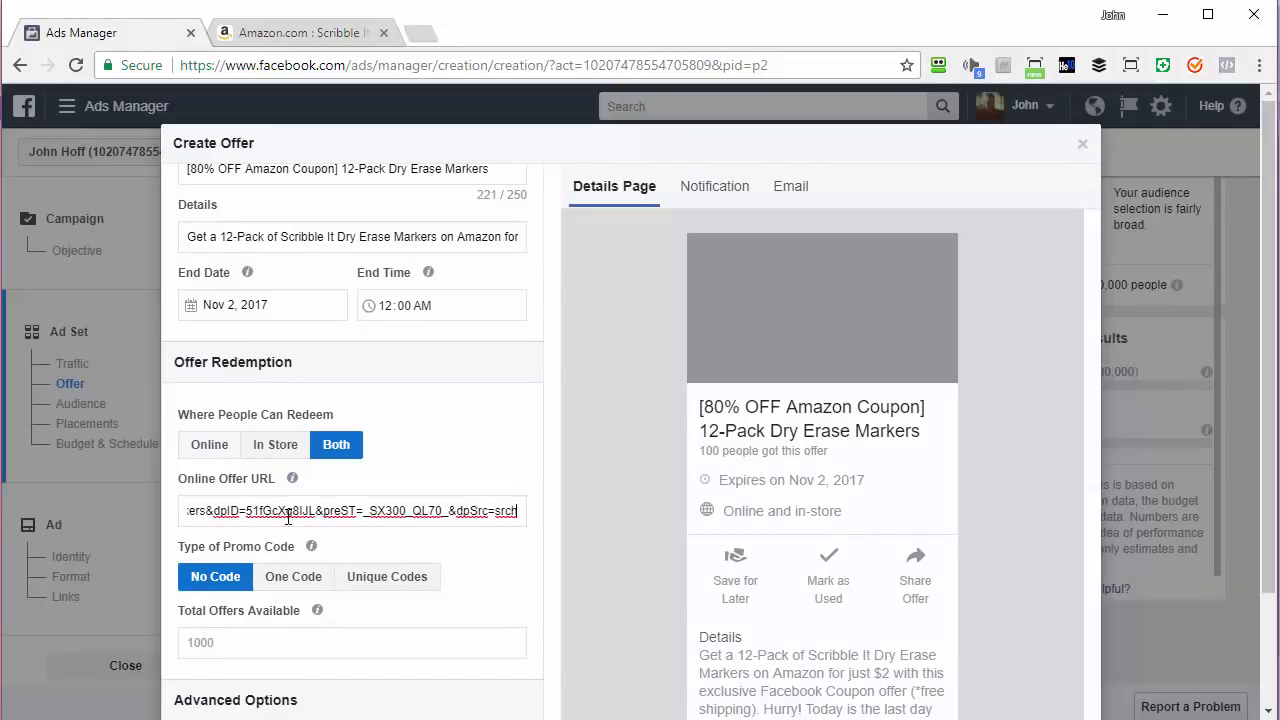
Step: Set the promo code type to Unique Codes and save Facebook_Offers_Discount_Codes_Template.csv in the FB Coupon Codes folder
left_click(391, 577)
scroll(488, 450, "down", 3)
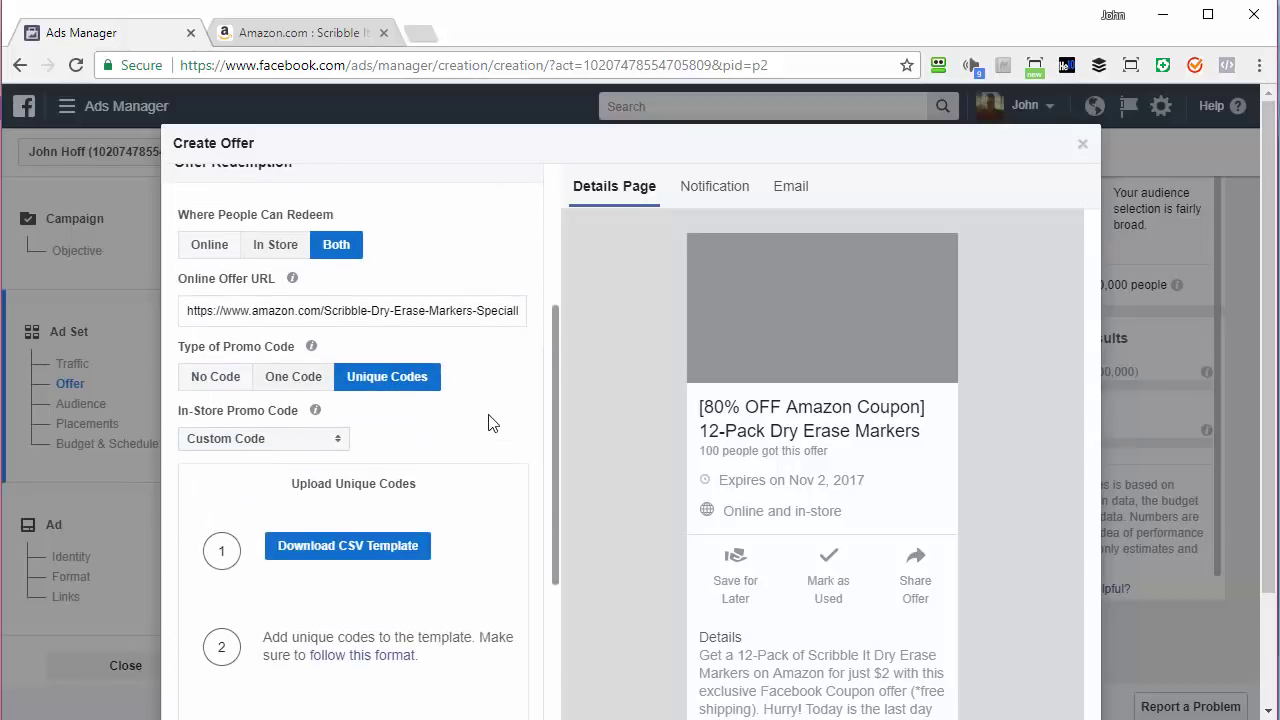
scroll(463, 334, "down", 2)
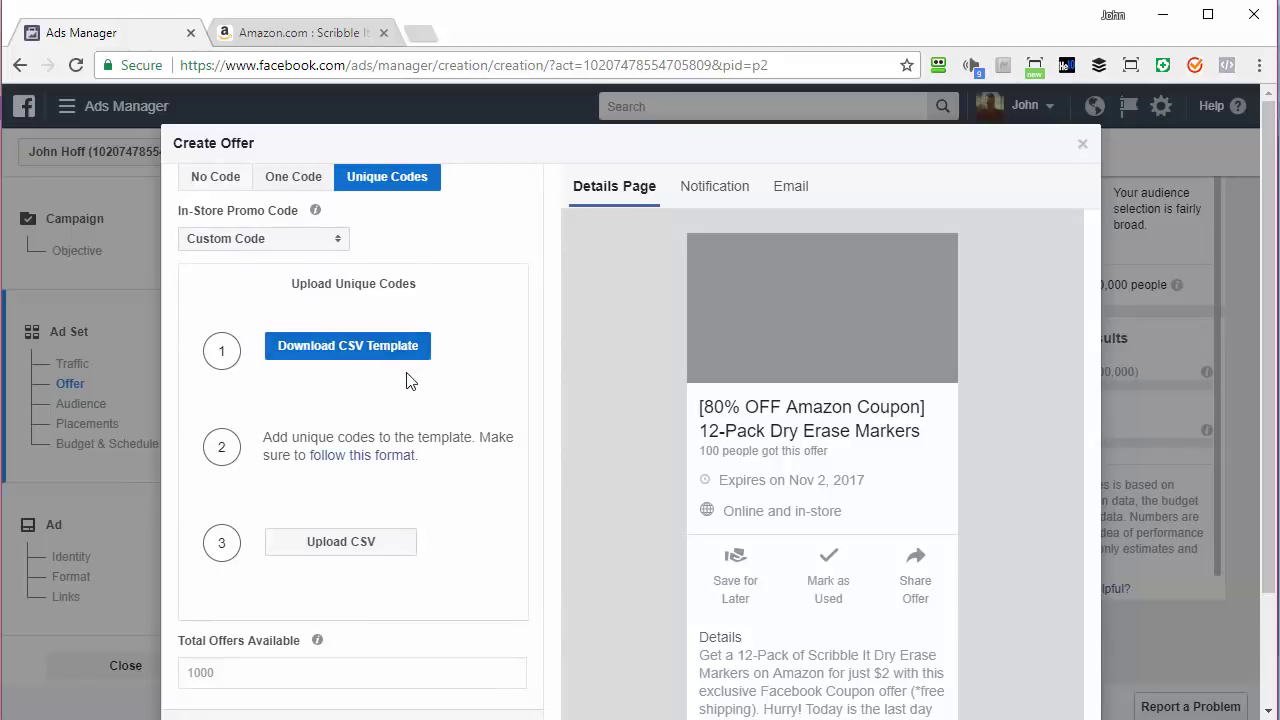
left_click(327, 350)
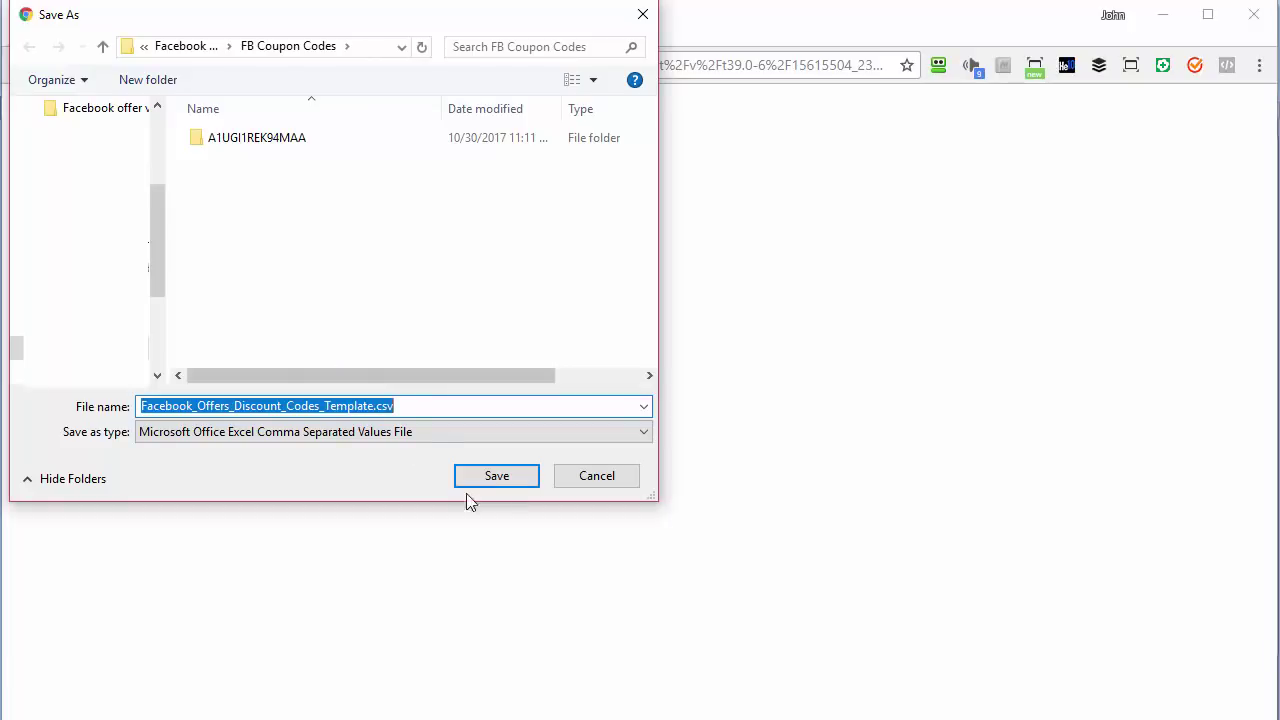
left_click(499, 475)
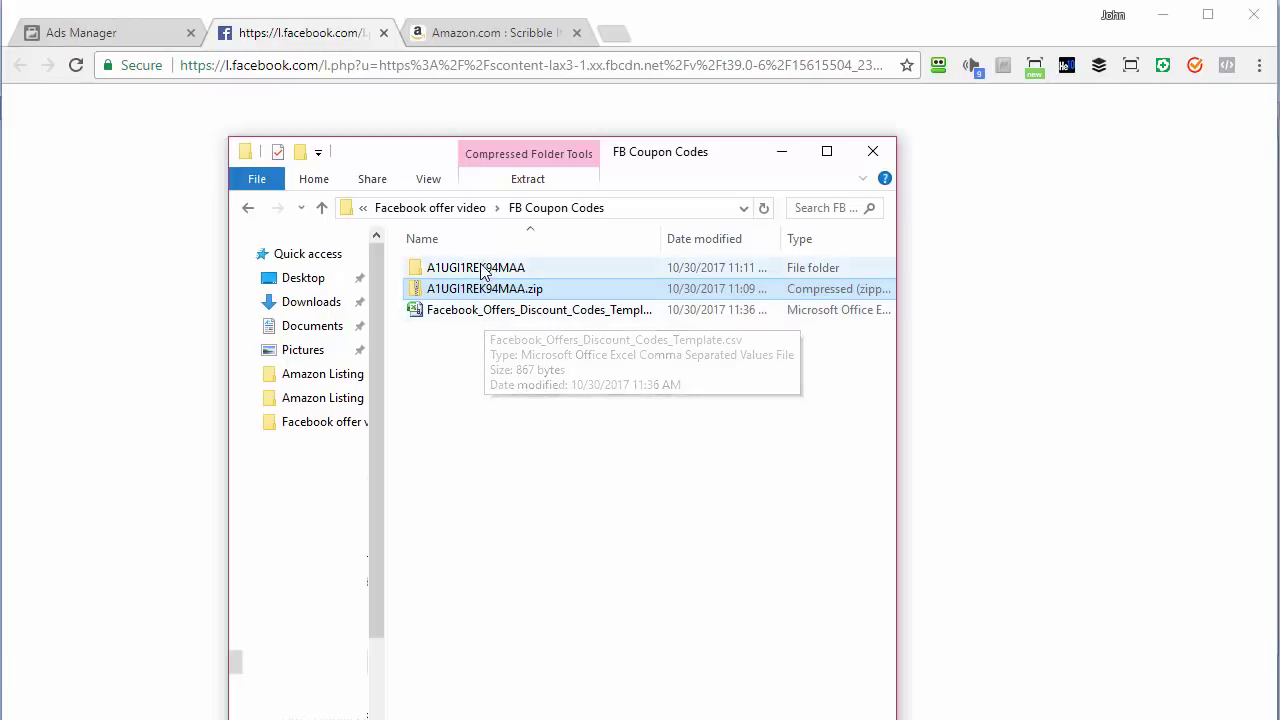
Step: Open the claim codes text file inside the extracted subfolder of FB Coupon Codes and copy all its codes
left_click(484, 268)
double_click(484, 268)
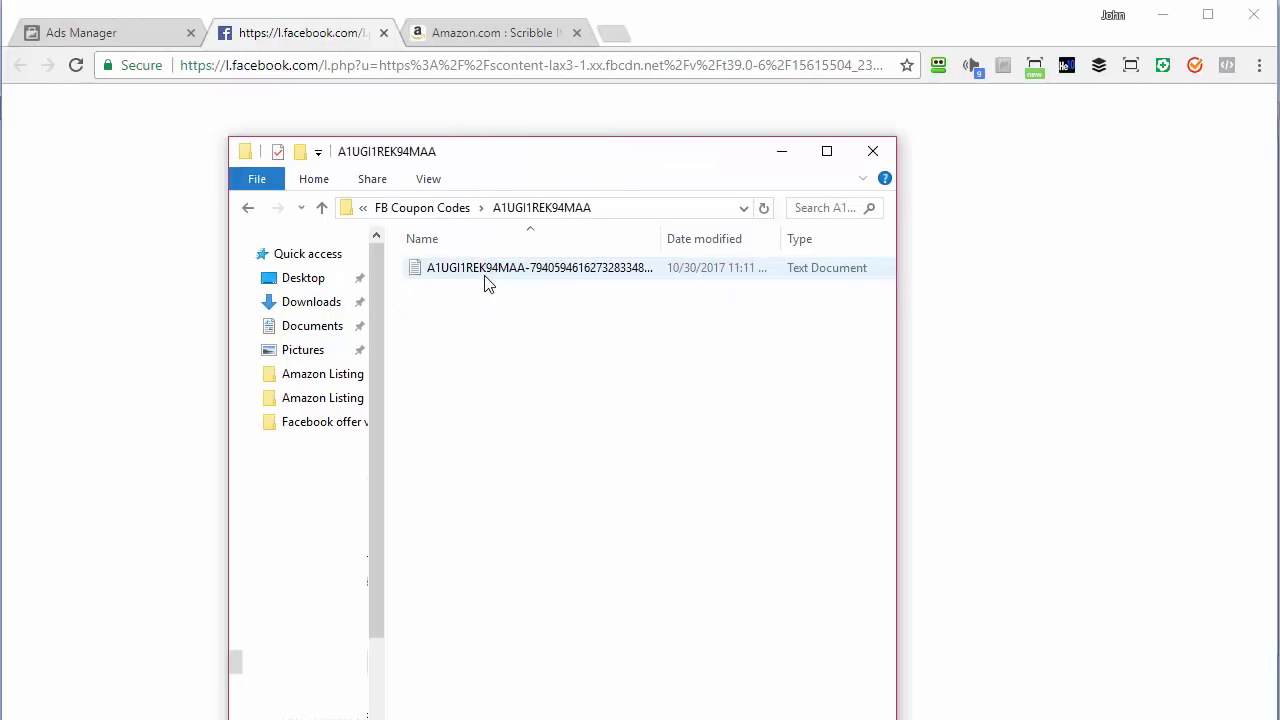
double_click(484, 270)
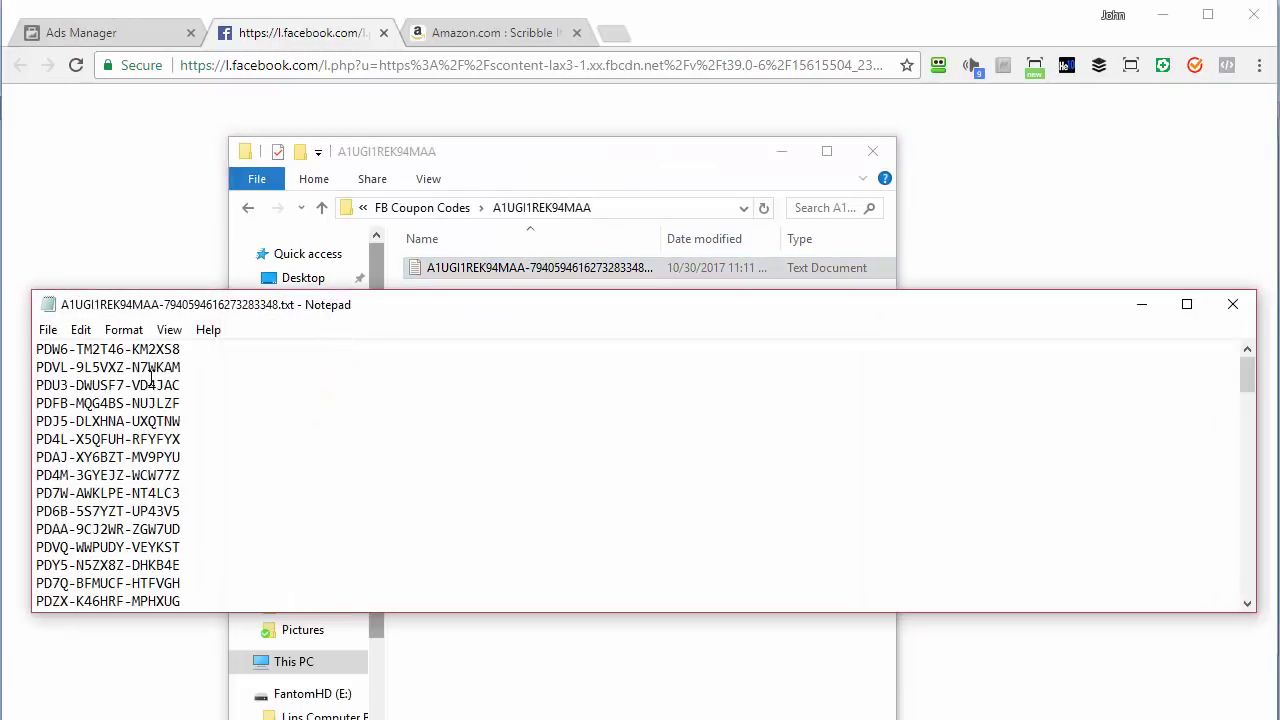
key("ctrl+a")
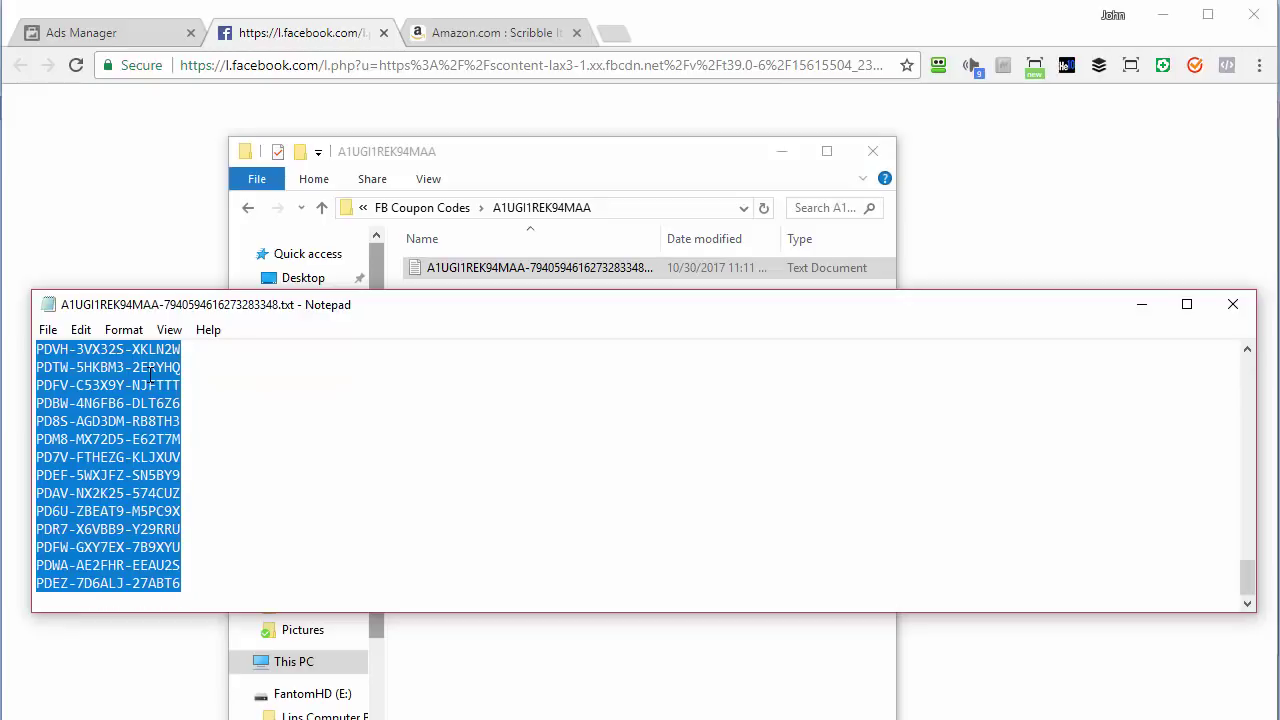
left_click(1141, 306)
Step: Open the discount codes template in Excel and paste the claim codes under ONLINE_PROMO_CODES, starting at cell A2
left_click(321, 207)
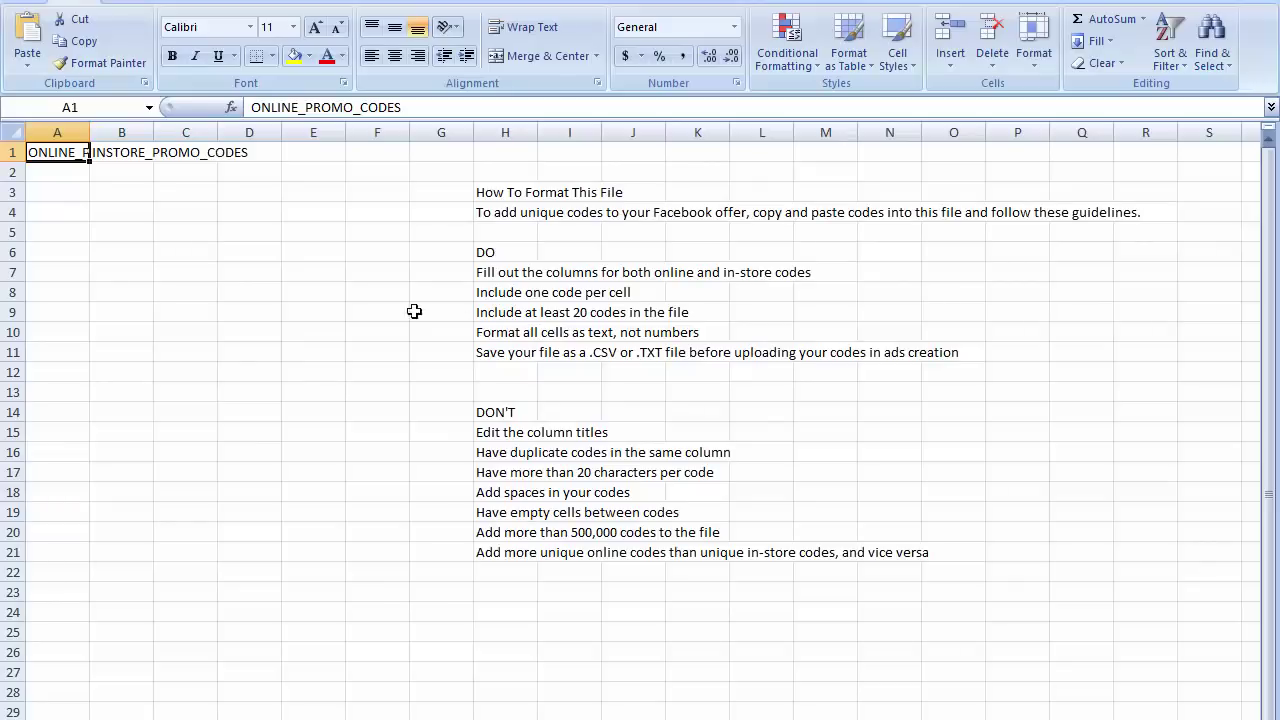
left_click(72, 177)
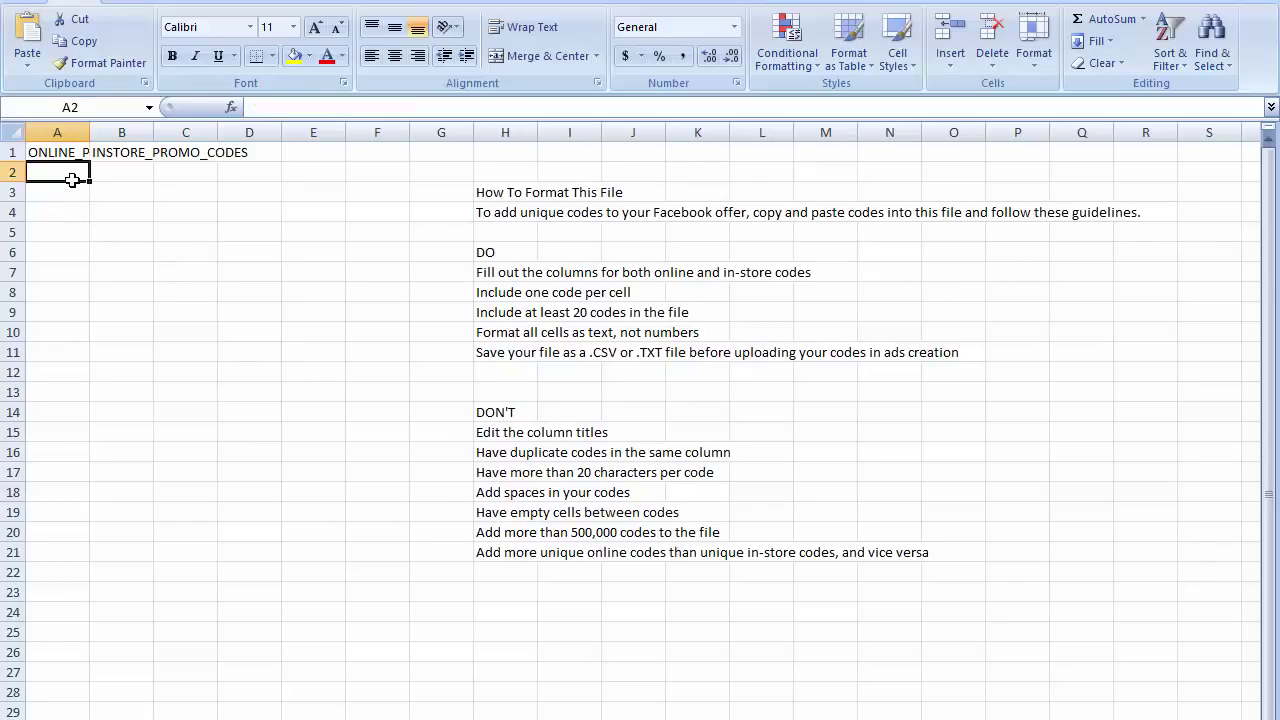
left_click(104, 131)
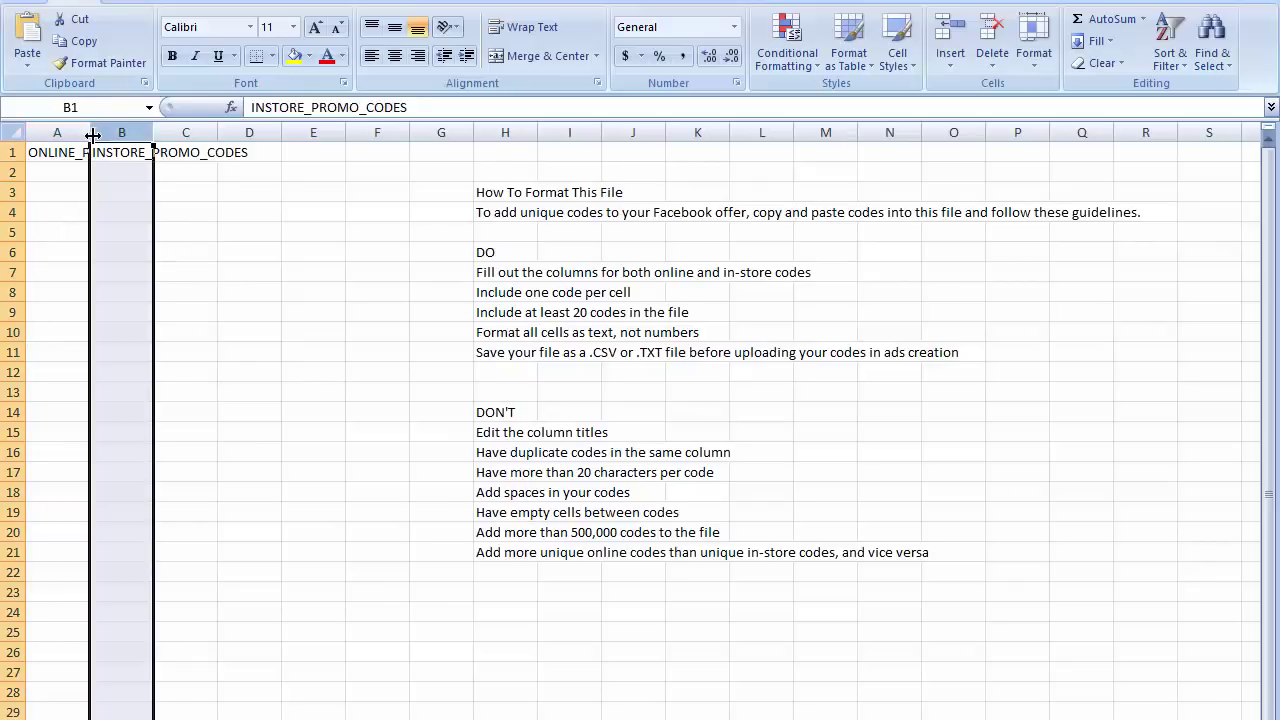
left_click(80, 132)
left_click(62, 172)
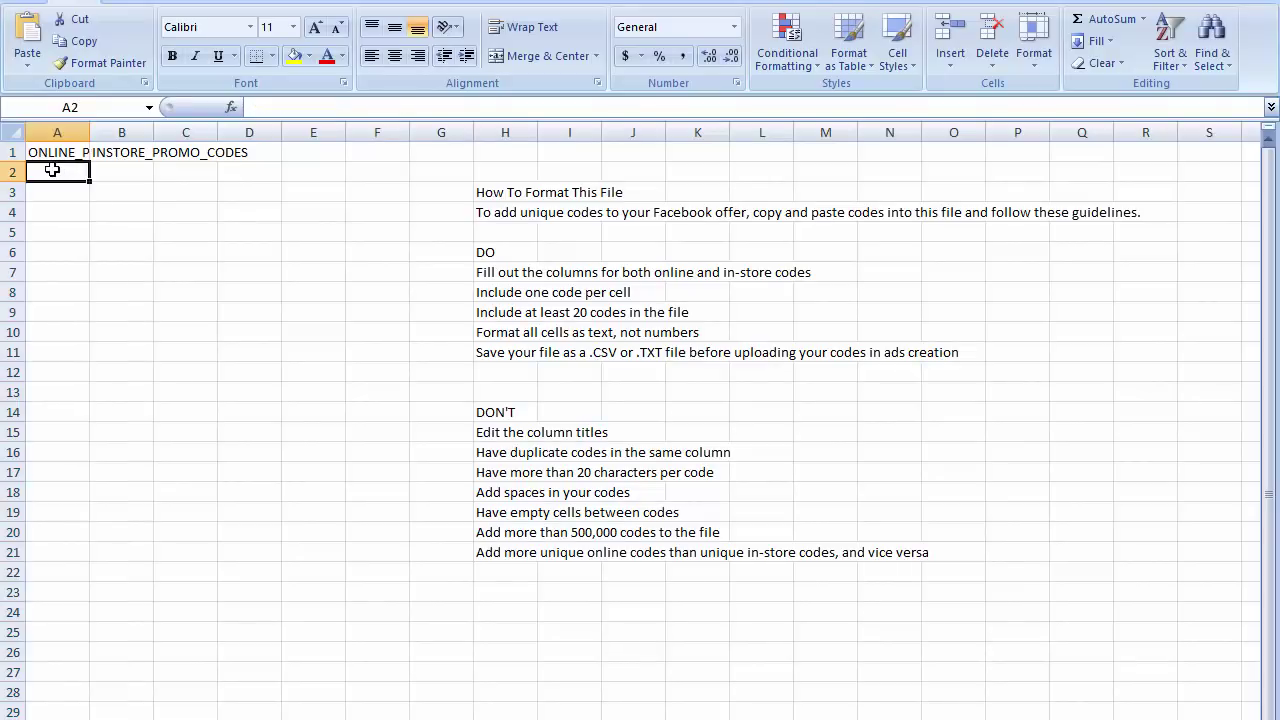
key("ctrl+v")
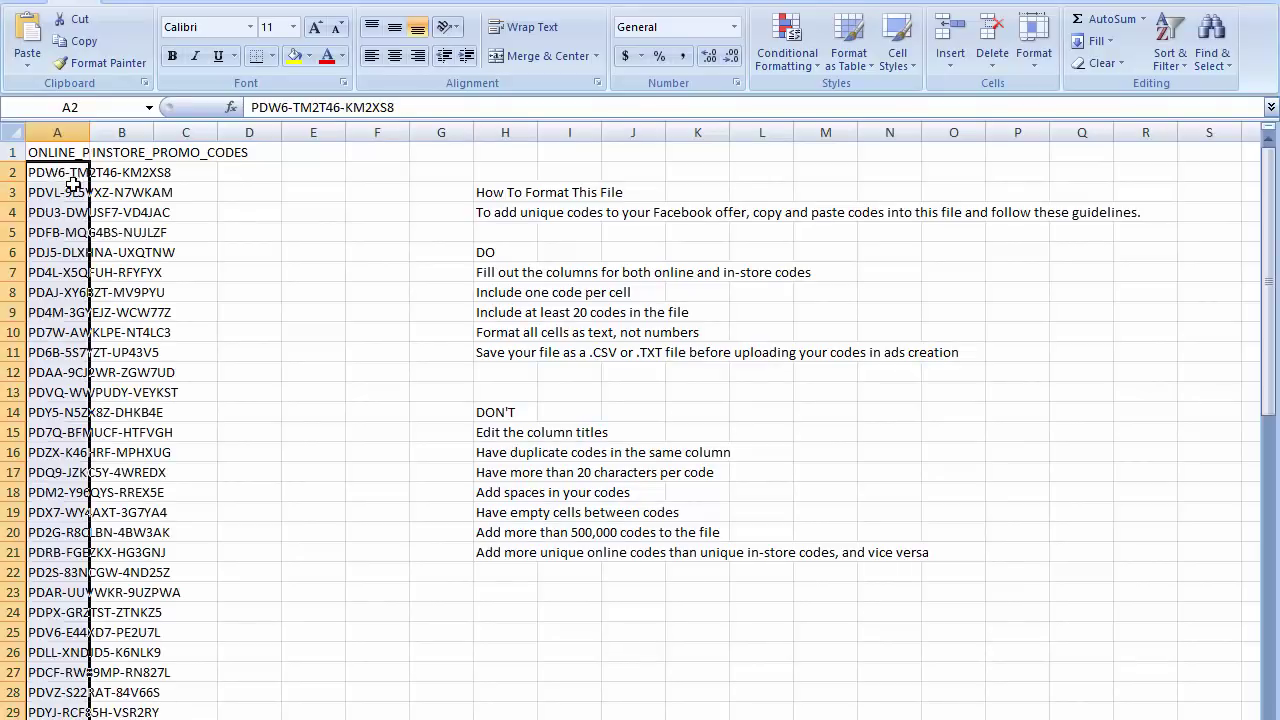
Step: Paste the claim codes under INSTORE_PROMO_CODES as well, starting at cell B2
left_click(105, 173)
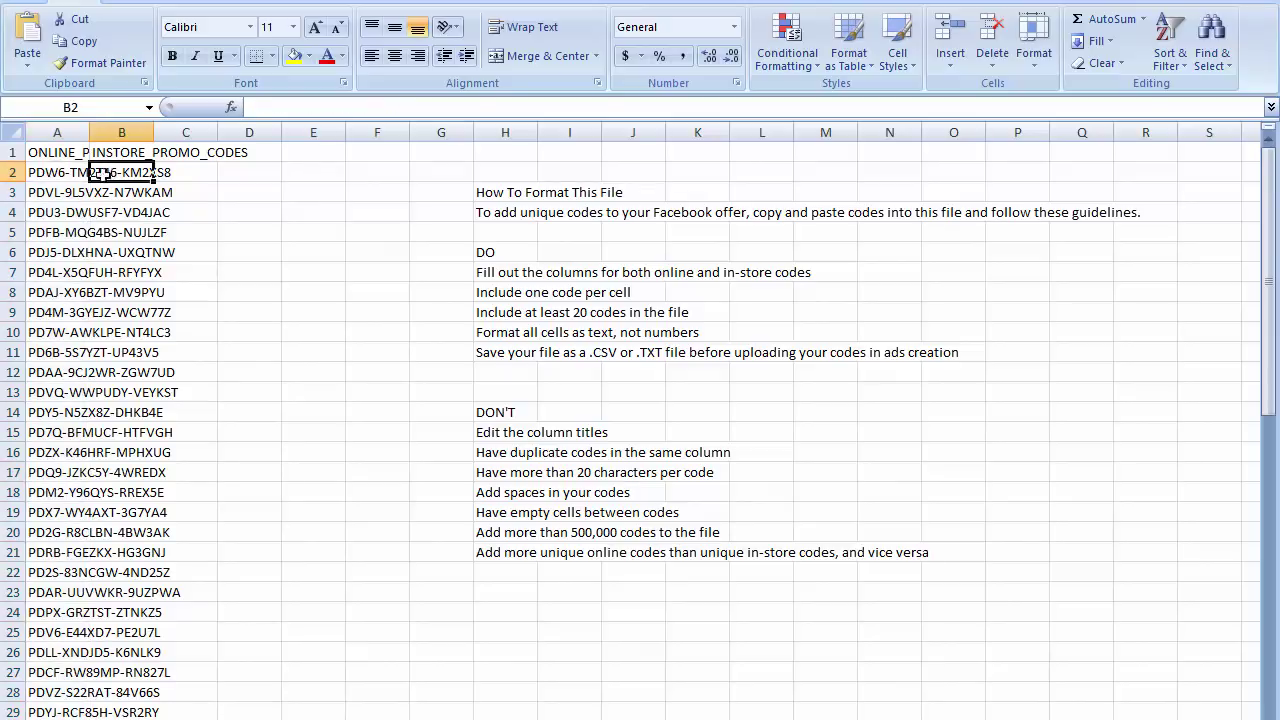
key("ctrl+v")
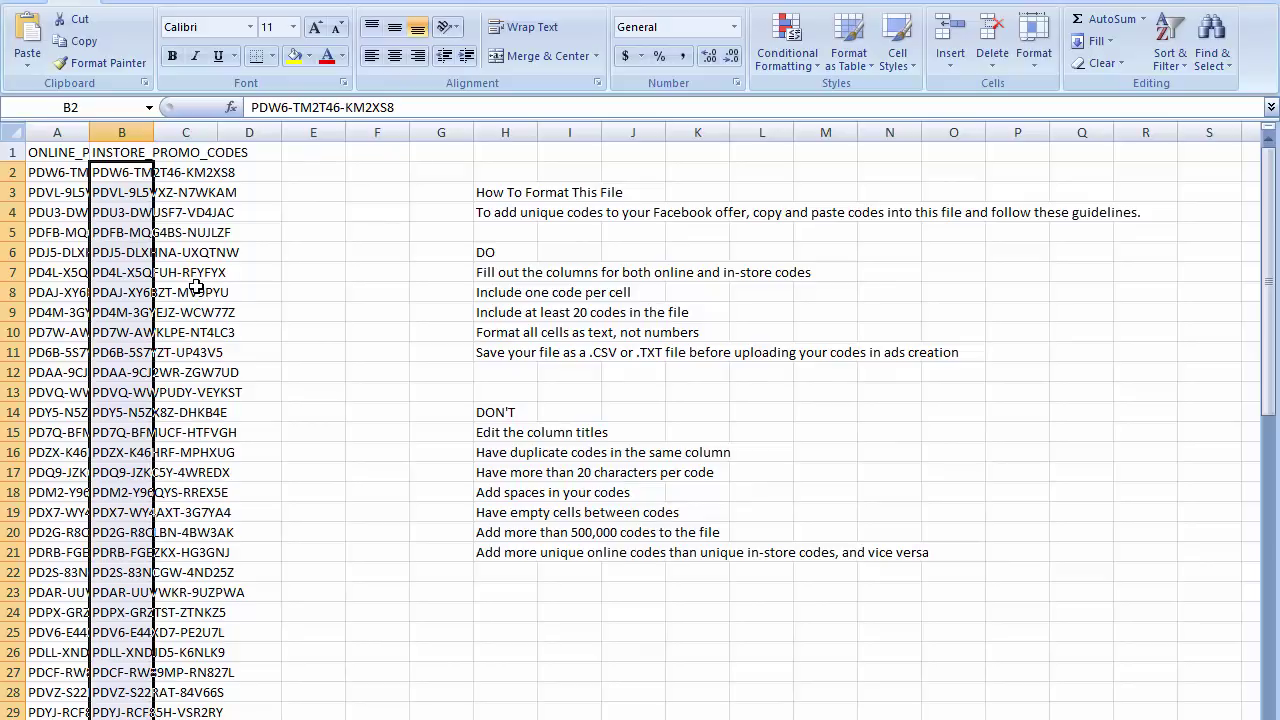
left_click_drag(58, 178, 60, 672)
left_click(105, 180)
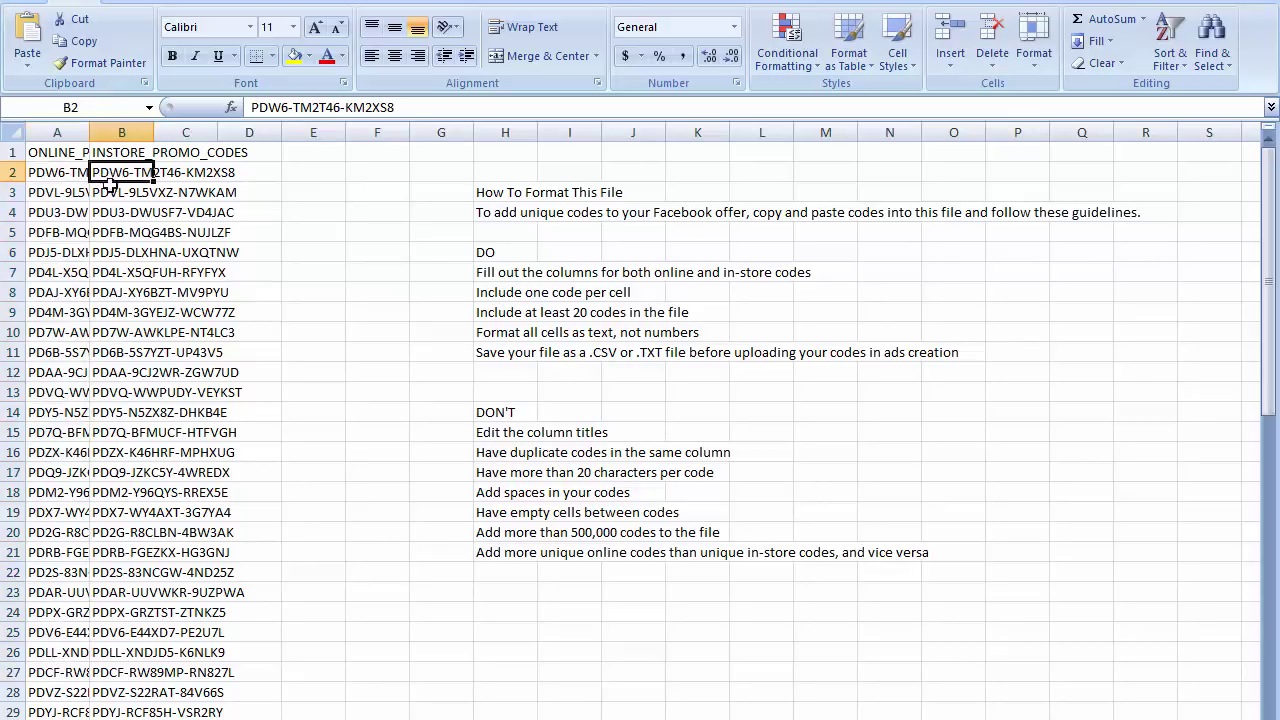
left_click_drag(109, 181, 104, 712)
left_click(100, 236)
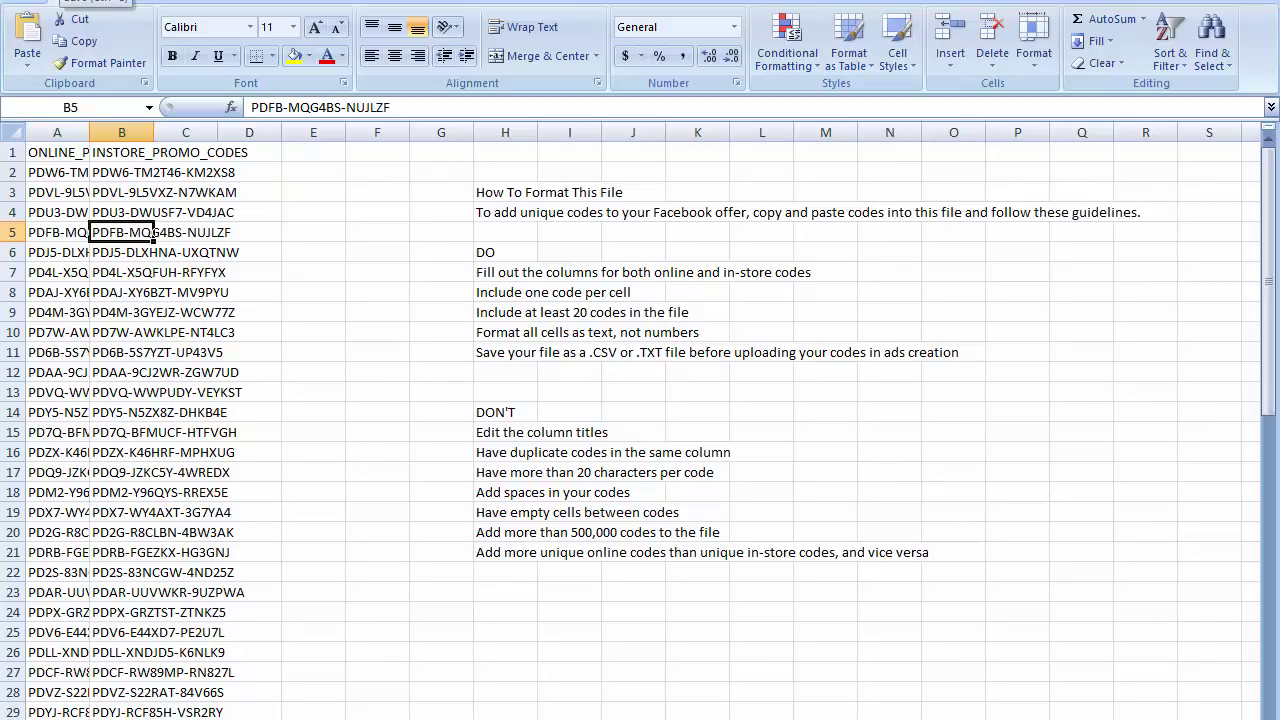
Step: Save Facebook_Offers_Discount_Codes_Template.csv, keeping the CSV format, and close the workbook
key("ctrl+s")
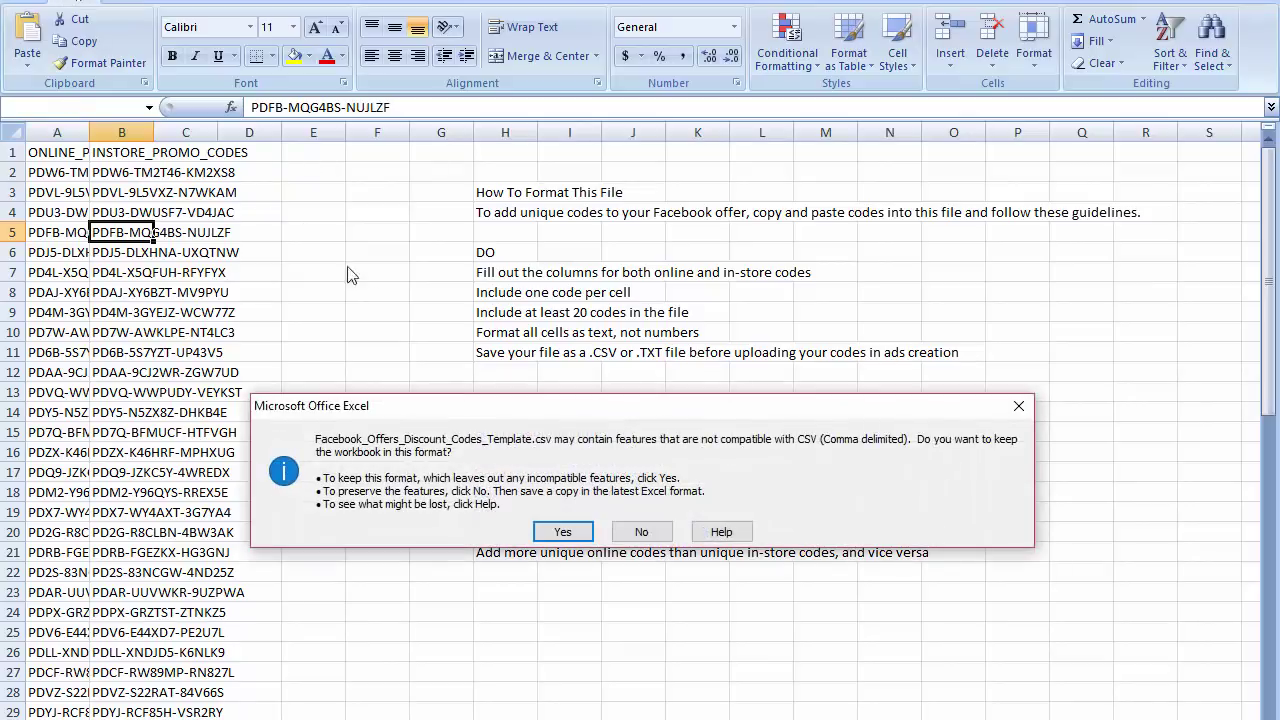
left_click(576, 532)
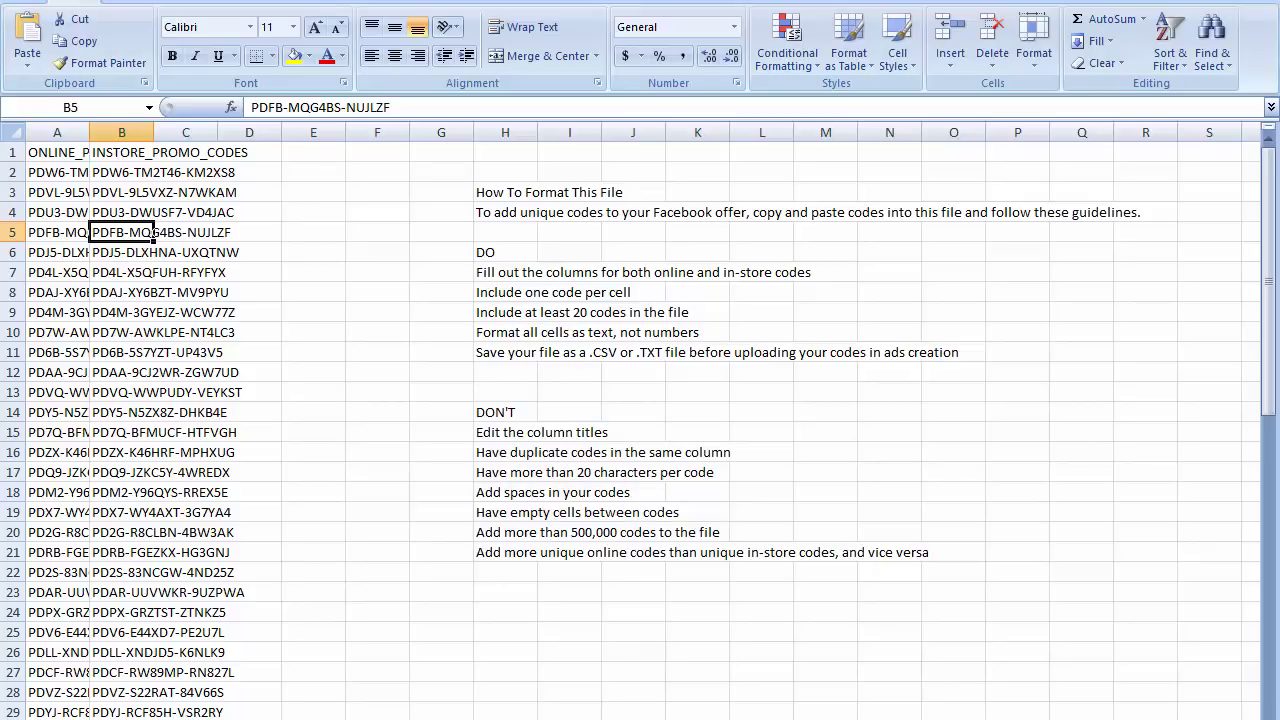
key("ctrl+w")
left_click(584, 514)
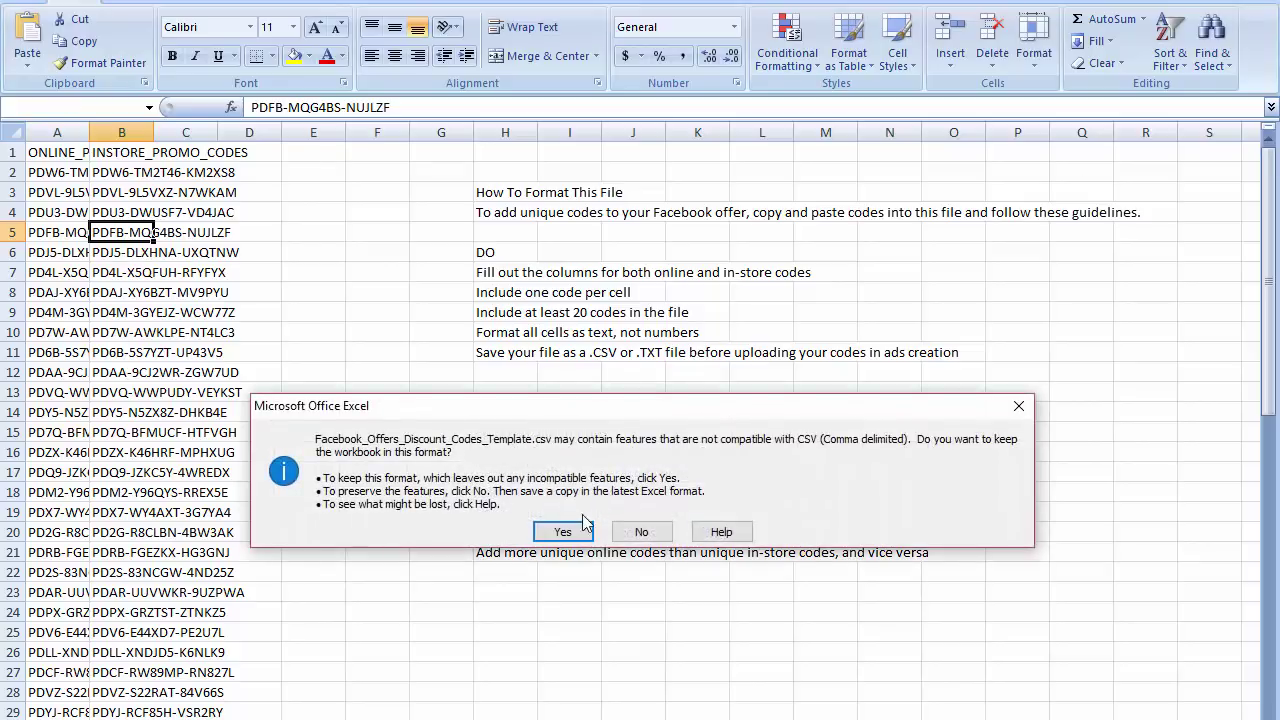
left_click(585, 524)
Step: Switch to Ads Manager and upload Facebook_Offers_Discount_Codes_Template.csv from the FB Coupon Codes folder as the unique codes file
left_click(386, 34)
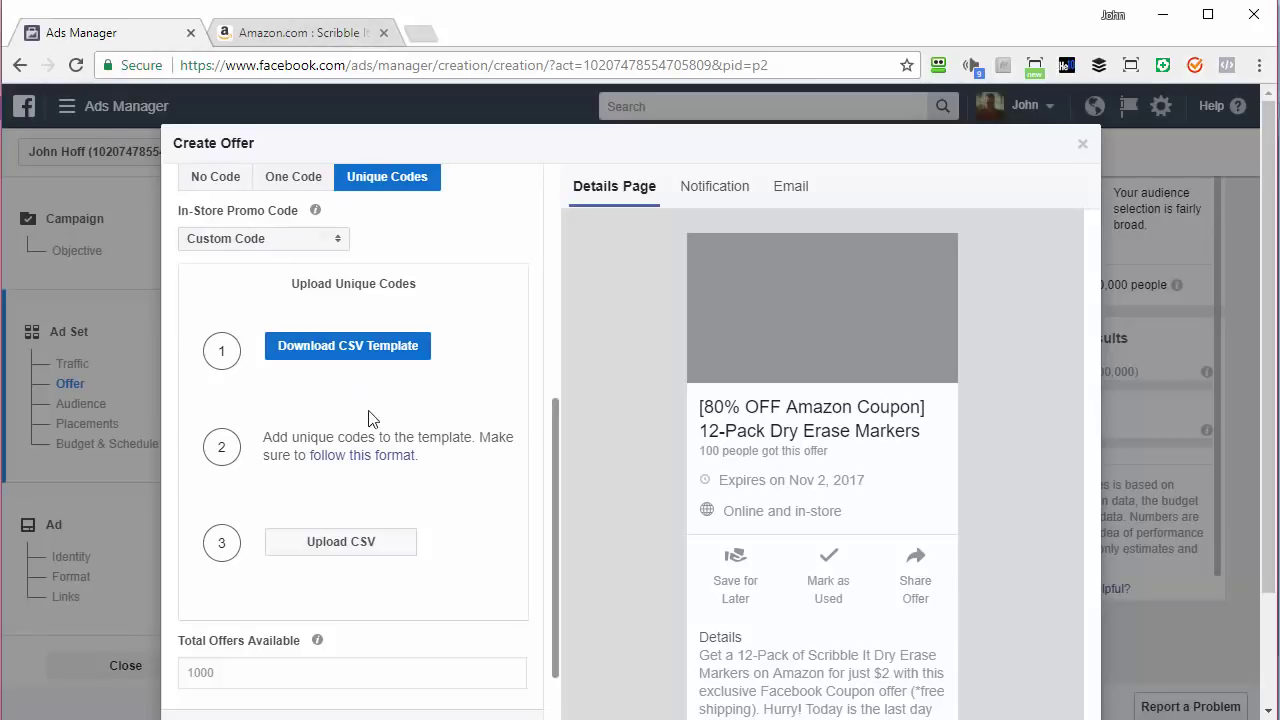
left_click(357, 540)
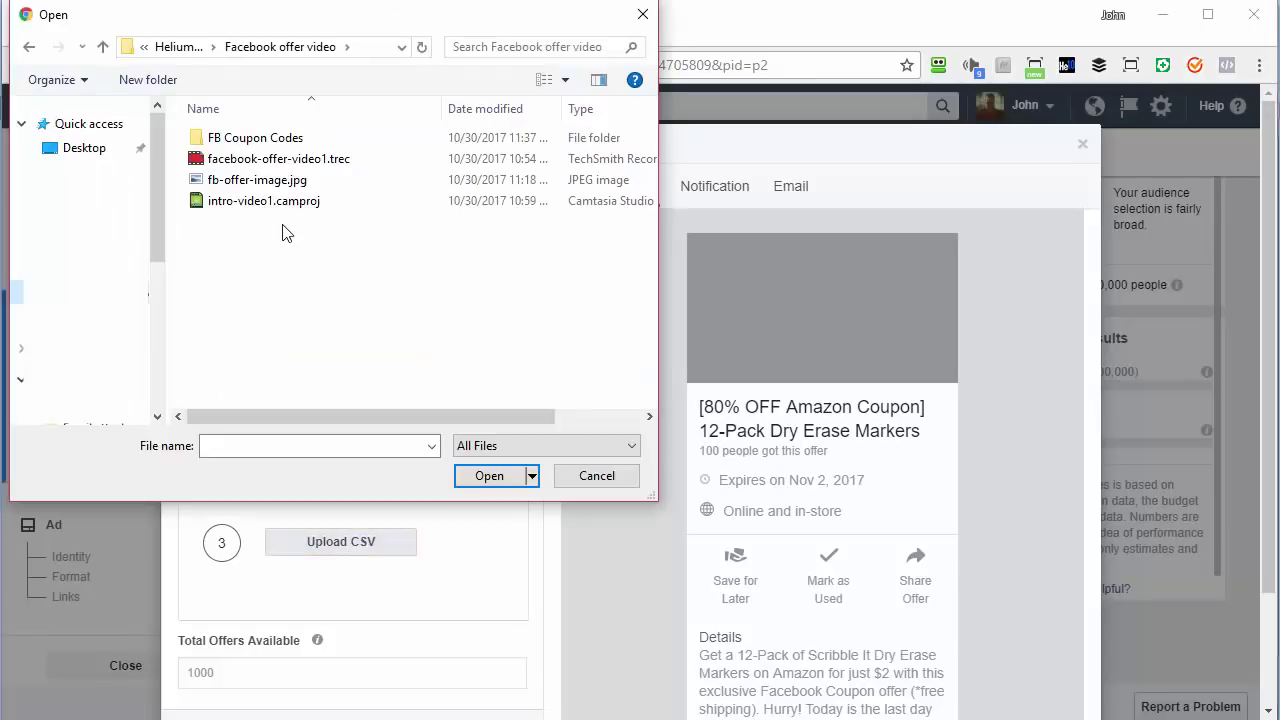
double_click(258, 137)
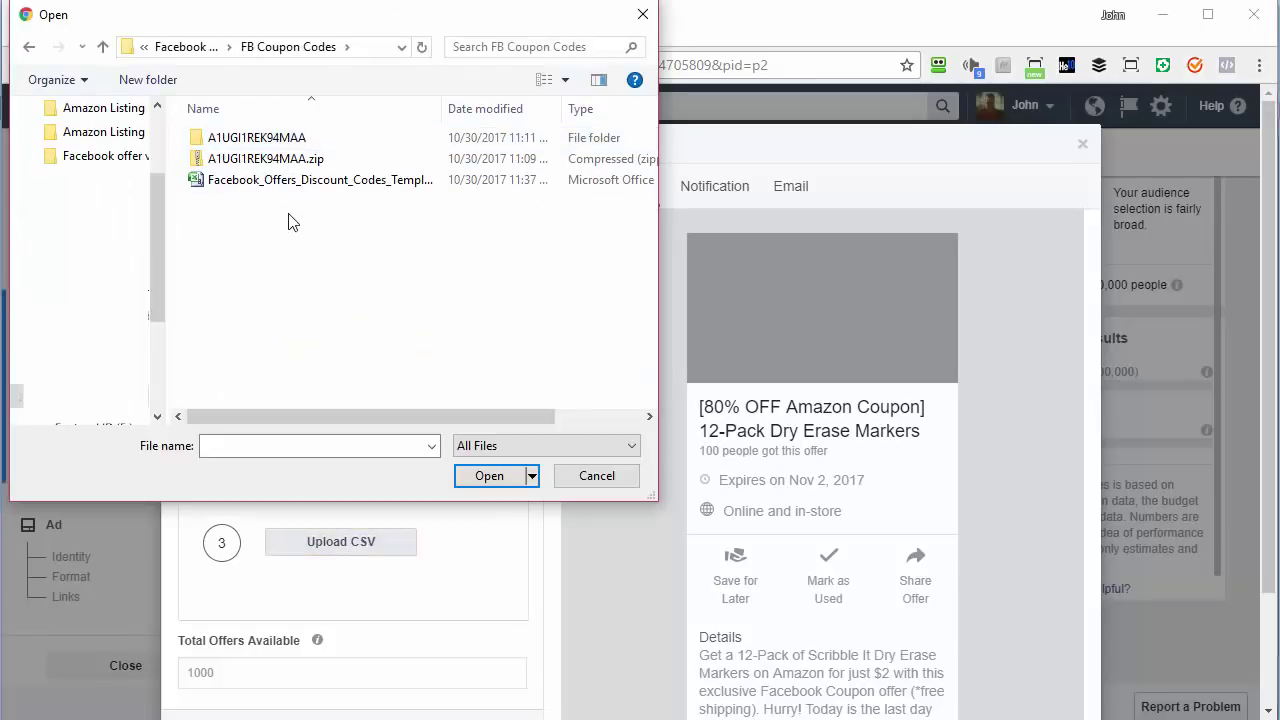
left_click(265, 182)
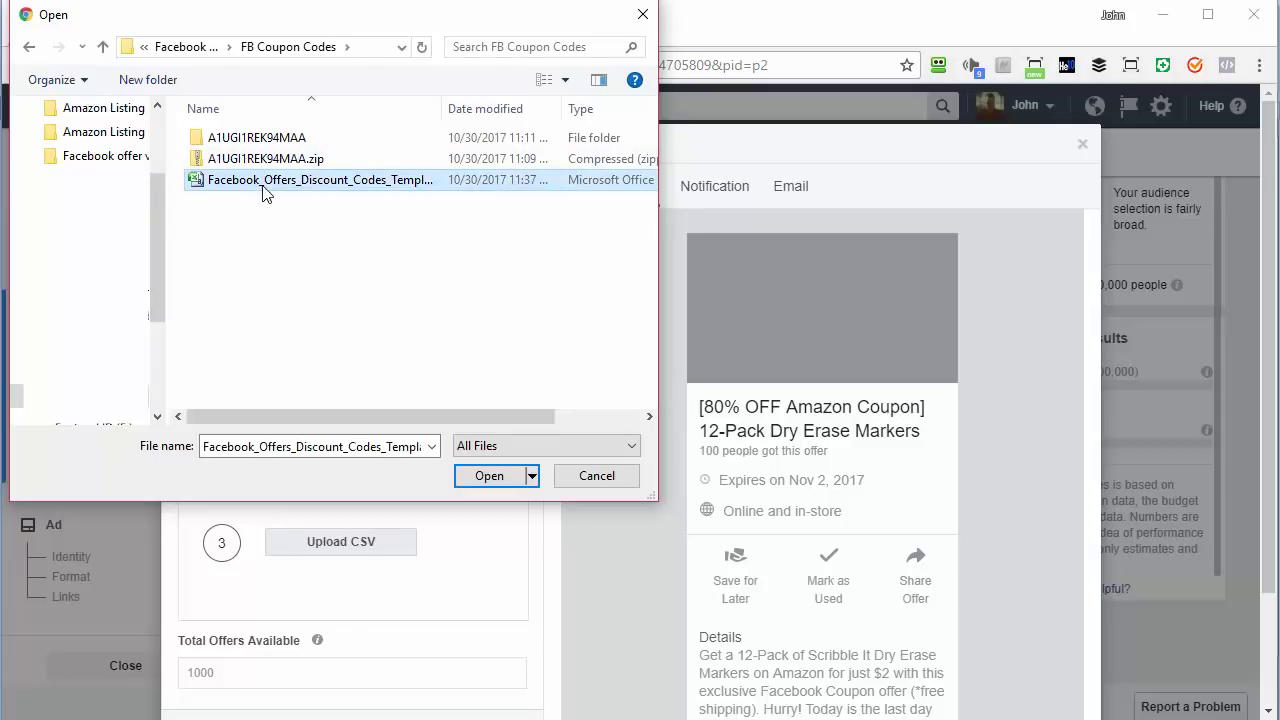
left_click(489, 476)
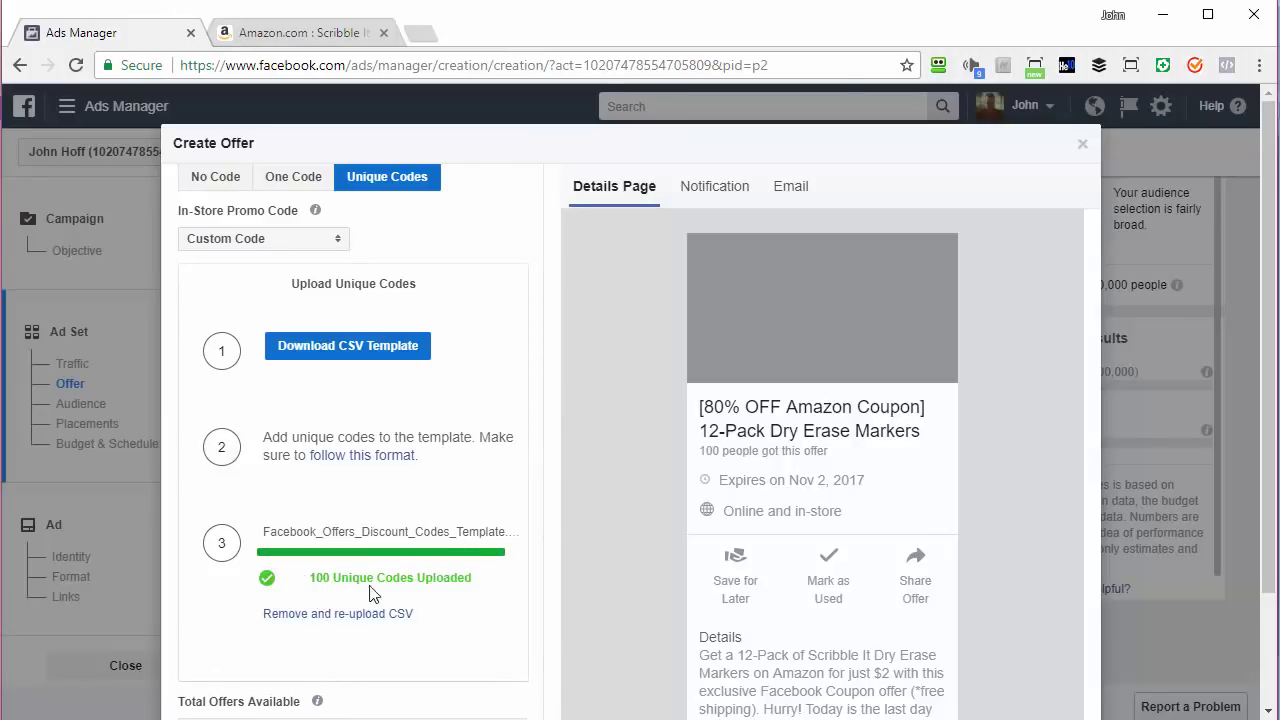
Step: Set Total Offers Available to 100 and create the offer
scroll(467, 540, "down", 2)
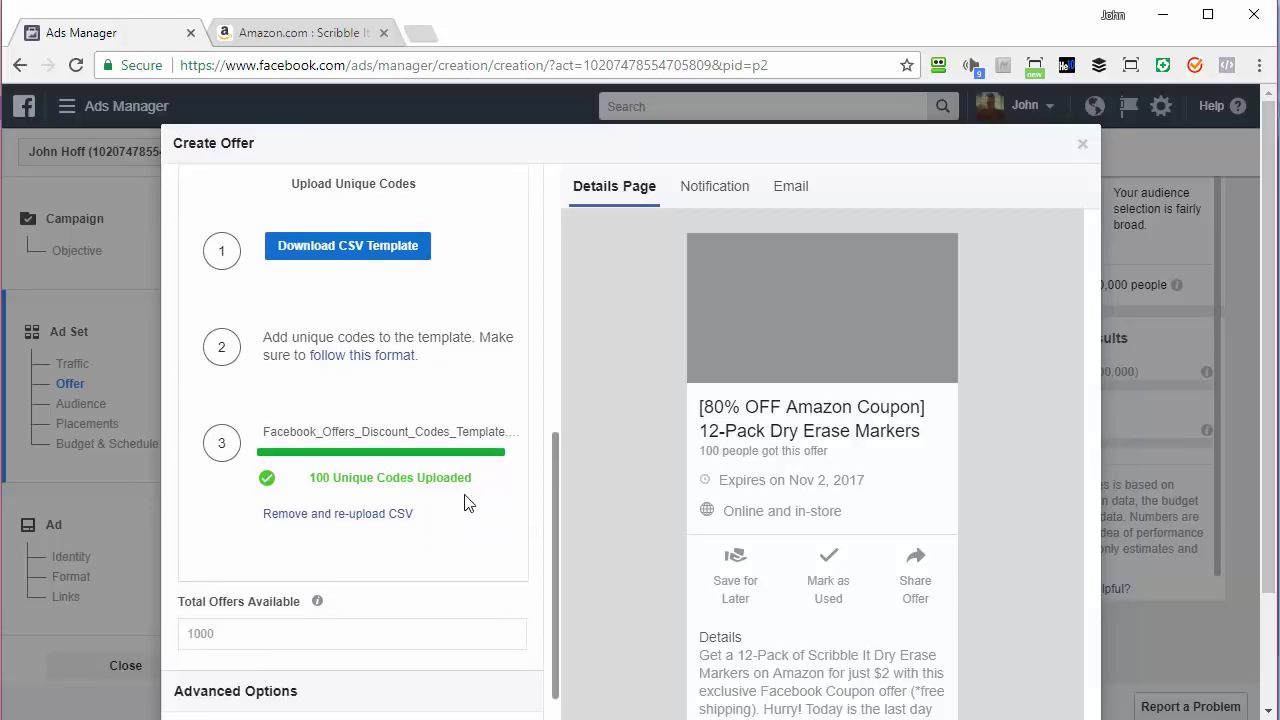
left_click(254, 533)
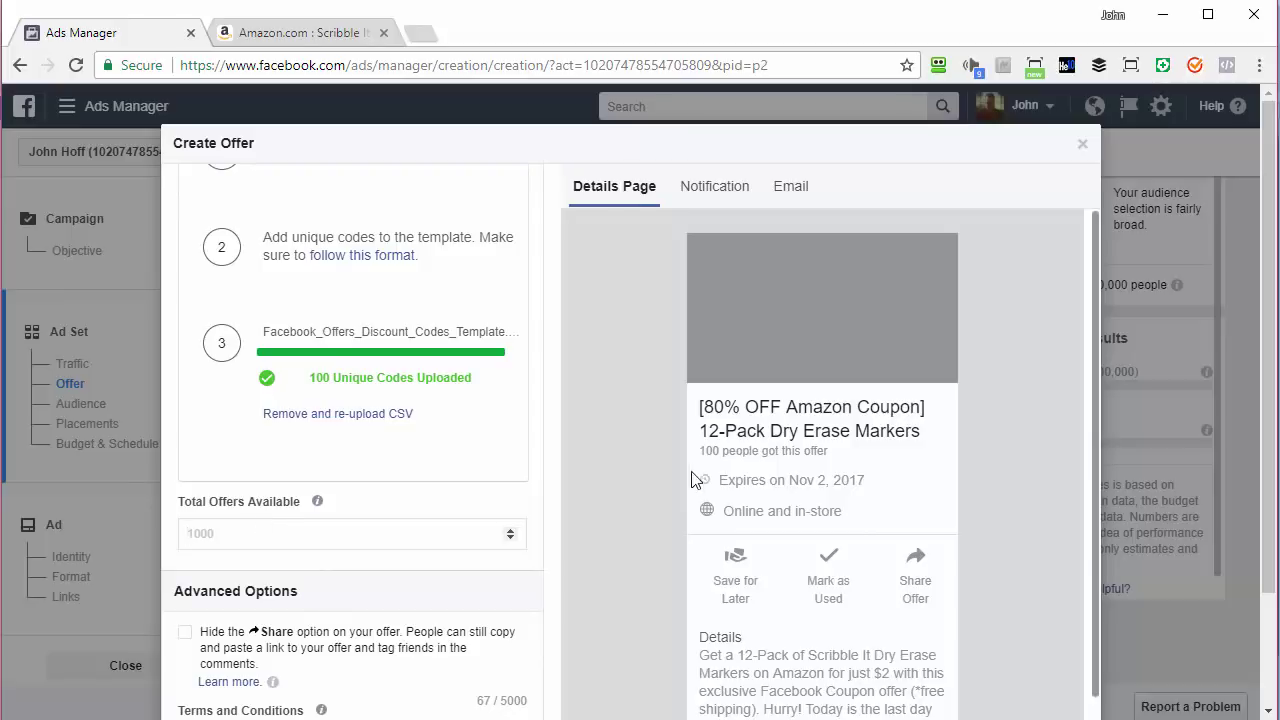
type("100")
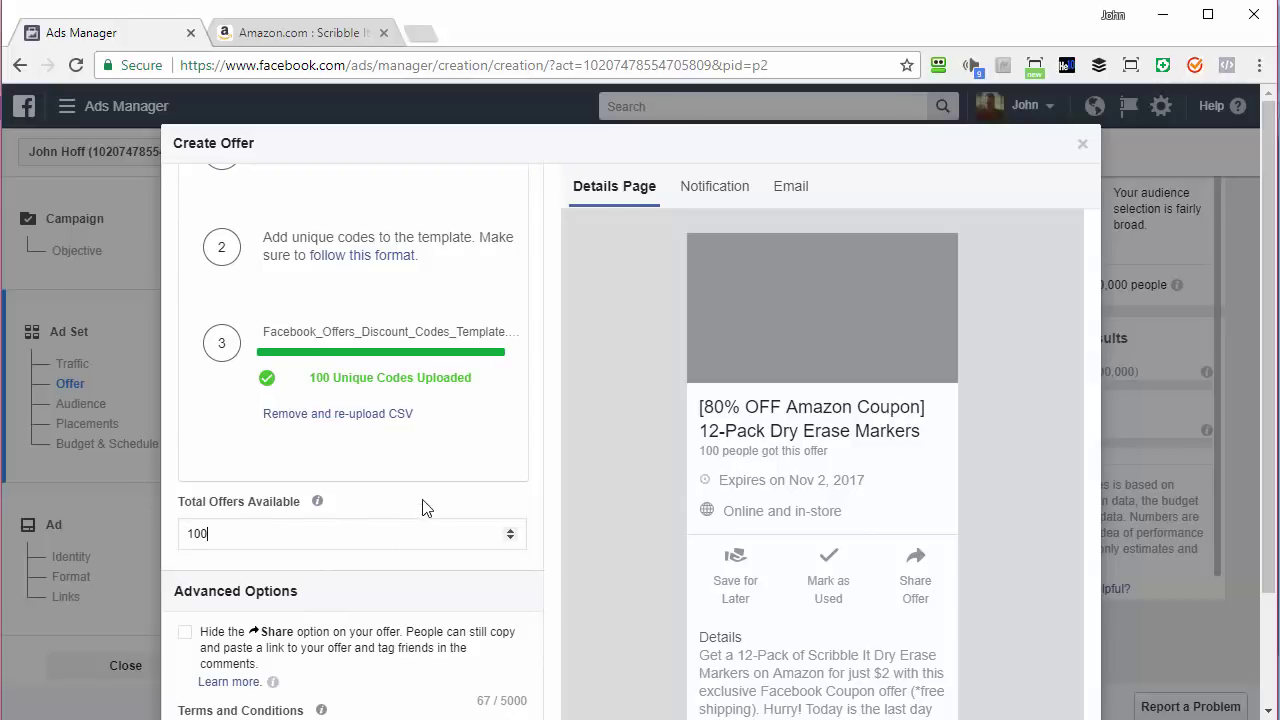
scroll(422, 507, "down", 1)
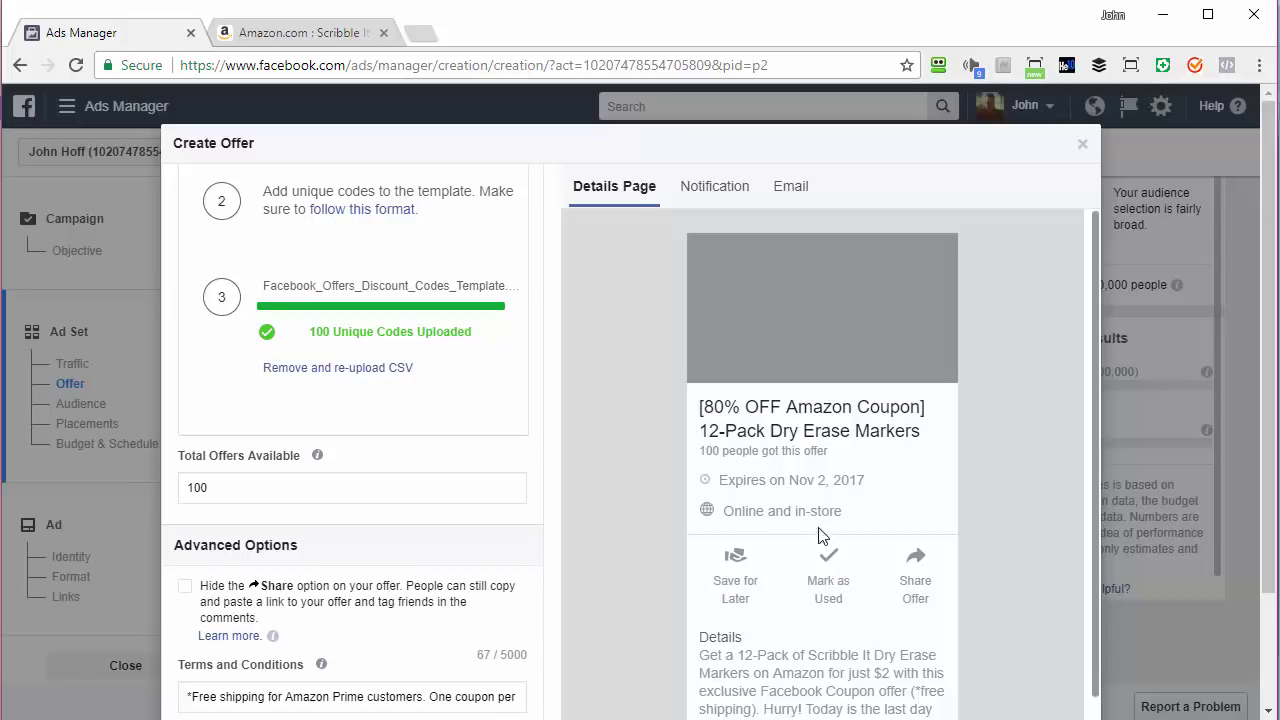
scroll(594, 503, "down", 2)
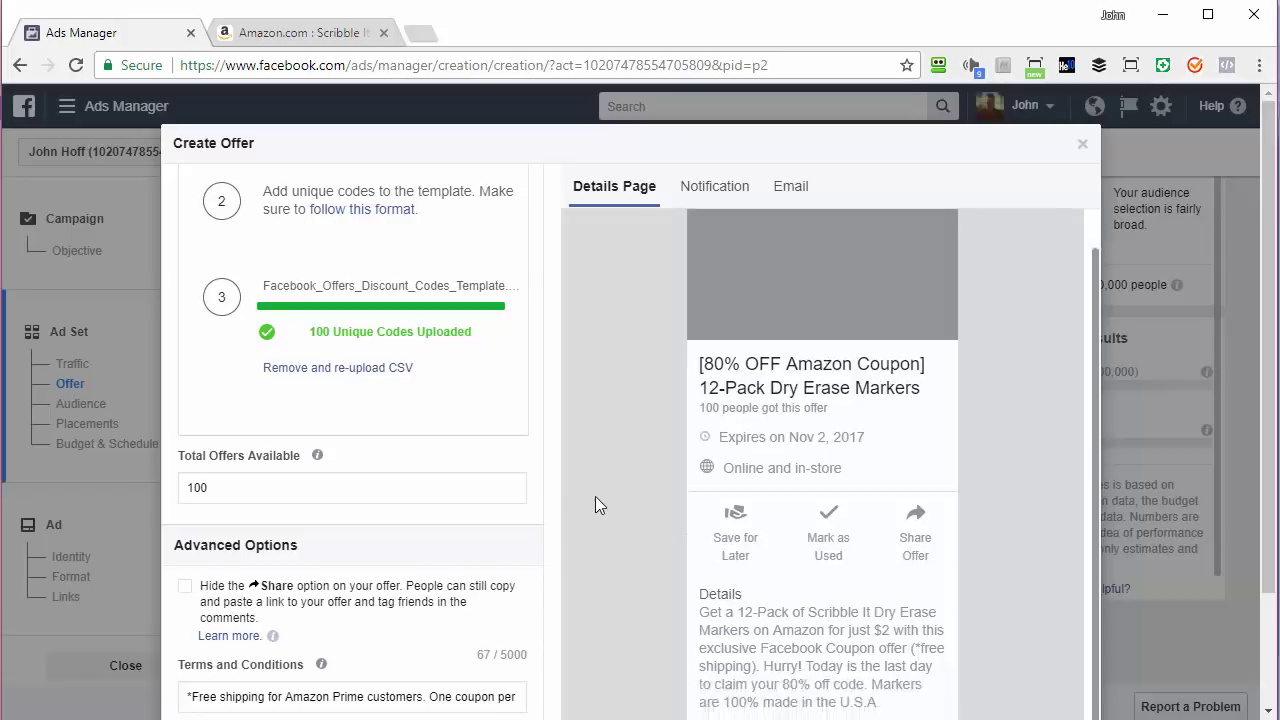
scroll(1183, 425, "down", 3)
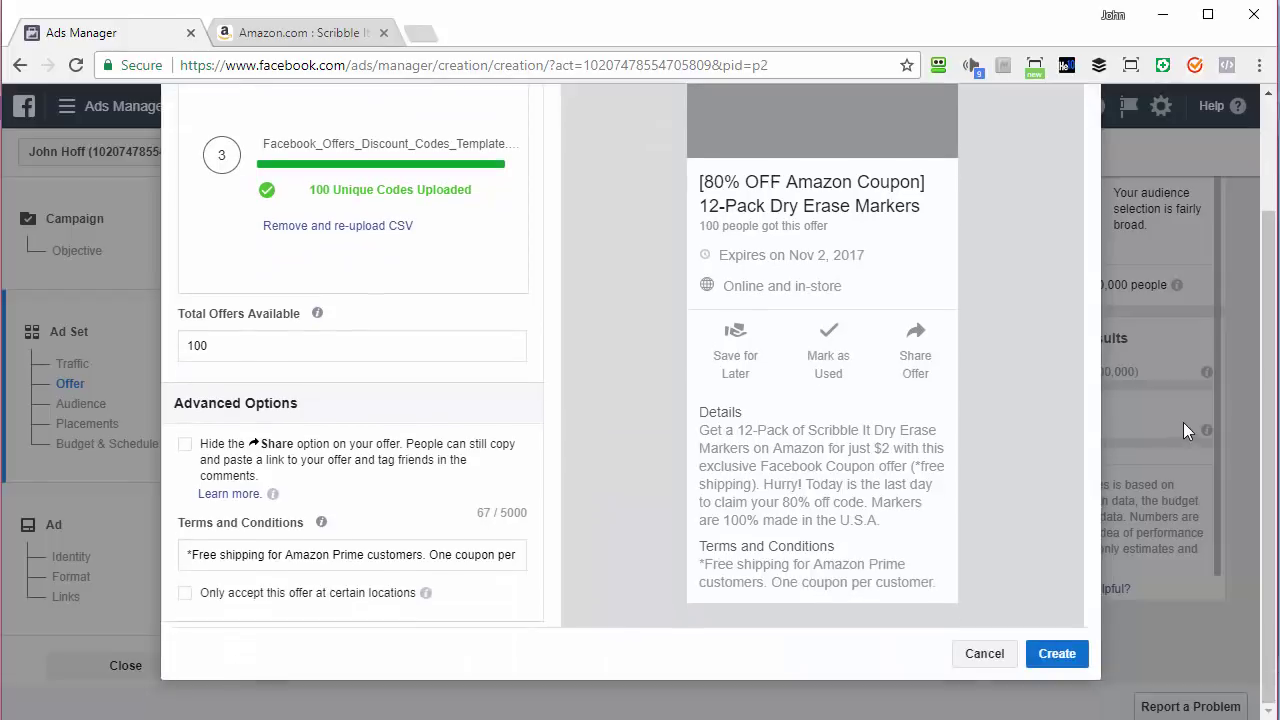
left_click(1060, 656)
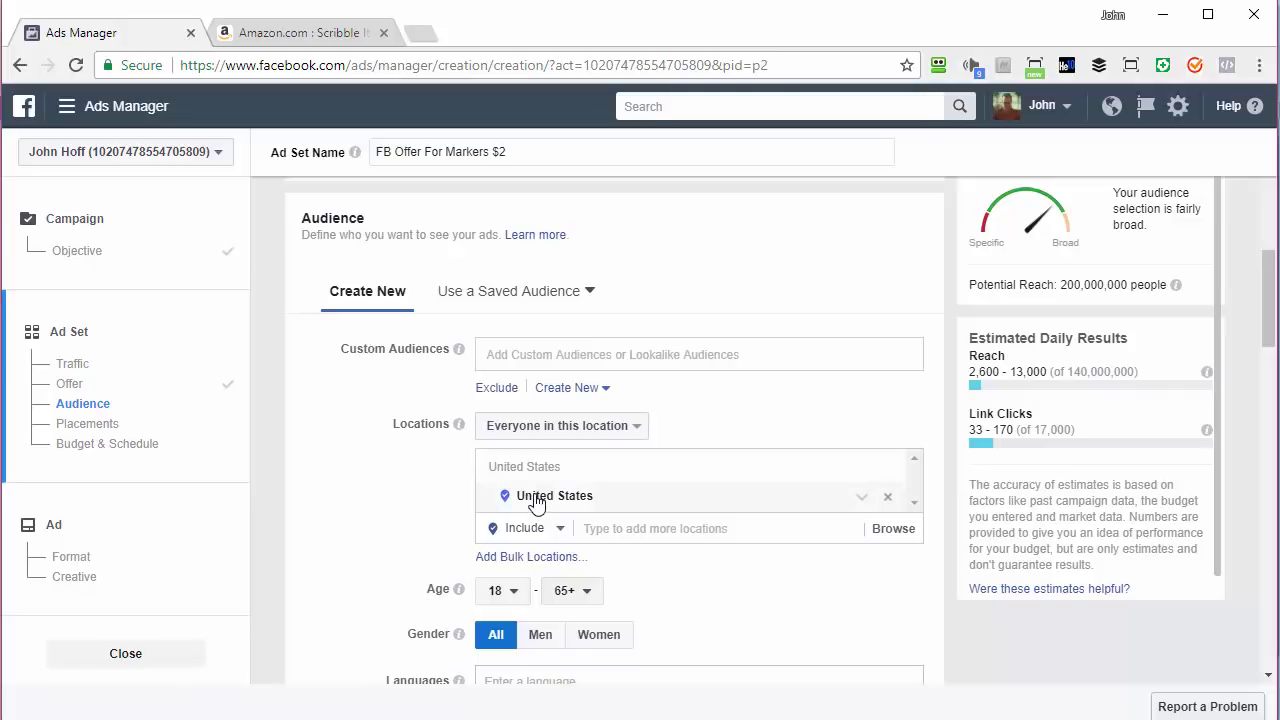
Step: Set the ad set audience's age range to 30–45
scroll(536, 500, "down", 1)
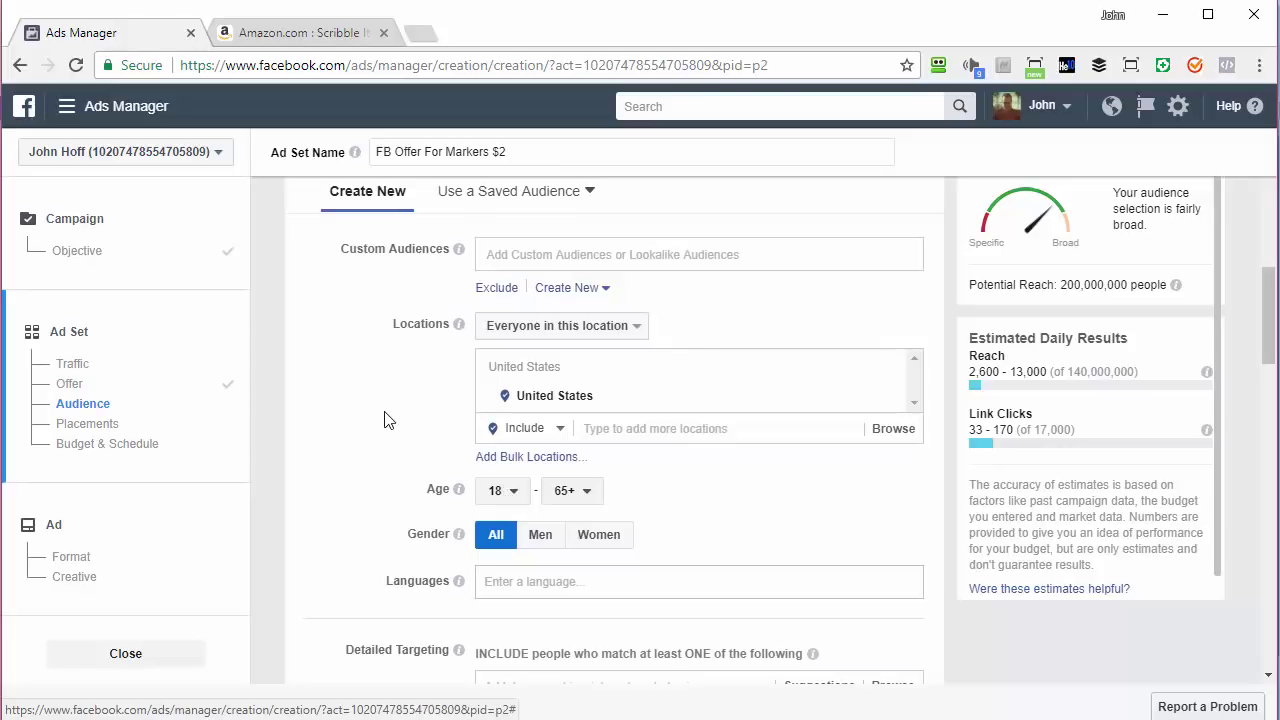
left_click(513, 492)
scroll(513, 420, "down", 2)
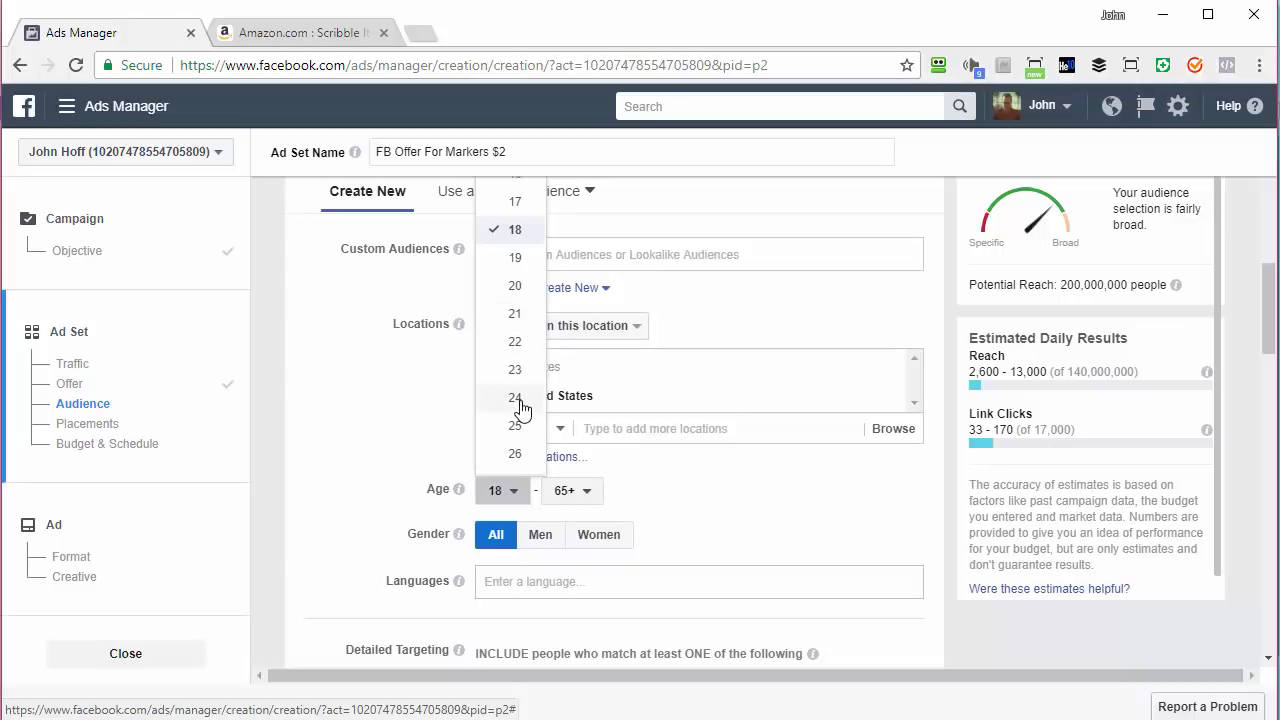
scroll(512, 375, "down", 2)
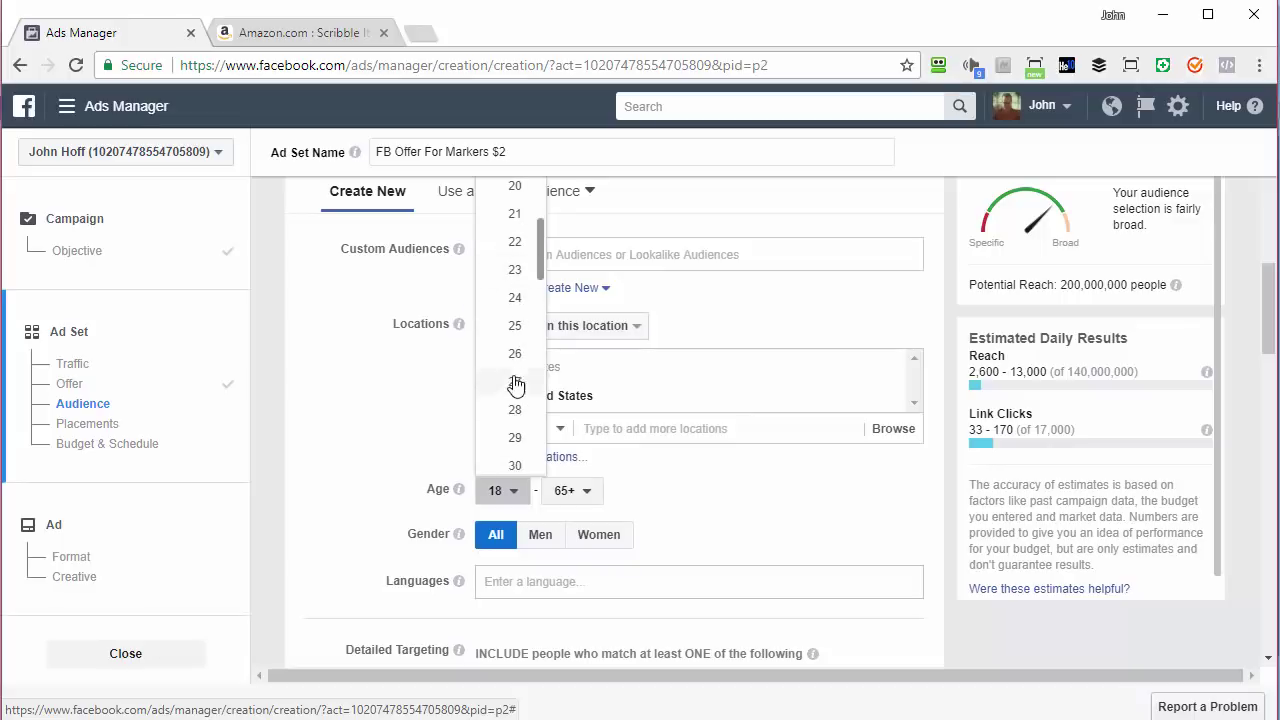
scroll(518, 374, "down", 1)
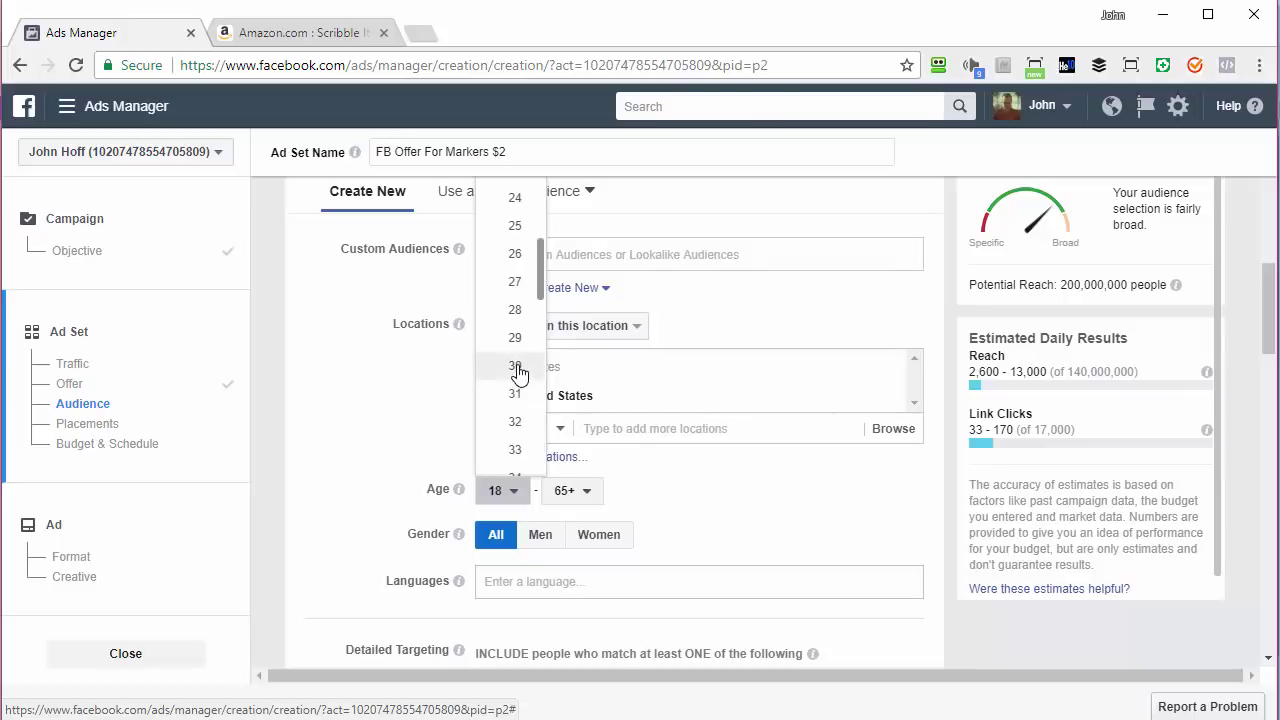
left_click(515, 367)
left_click(590, 492)
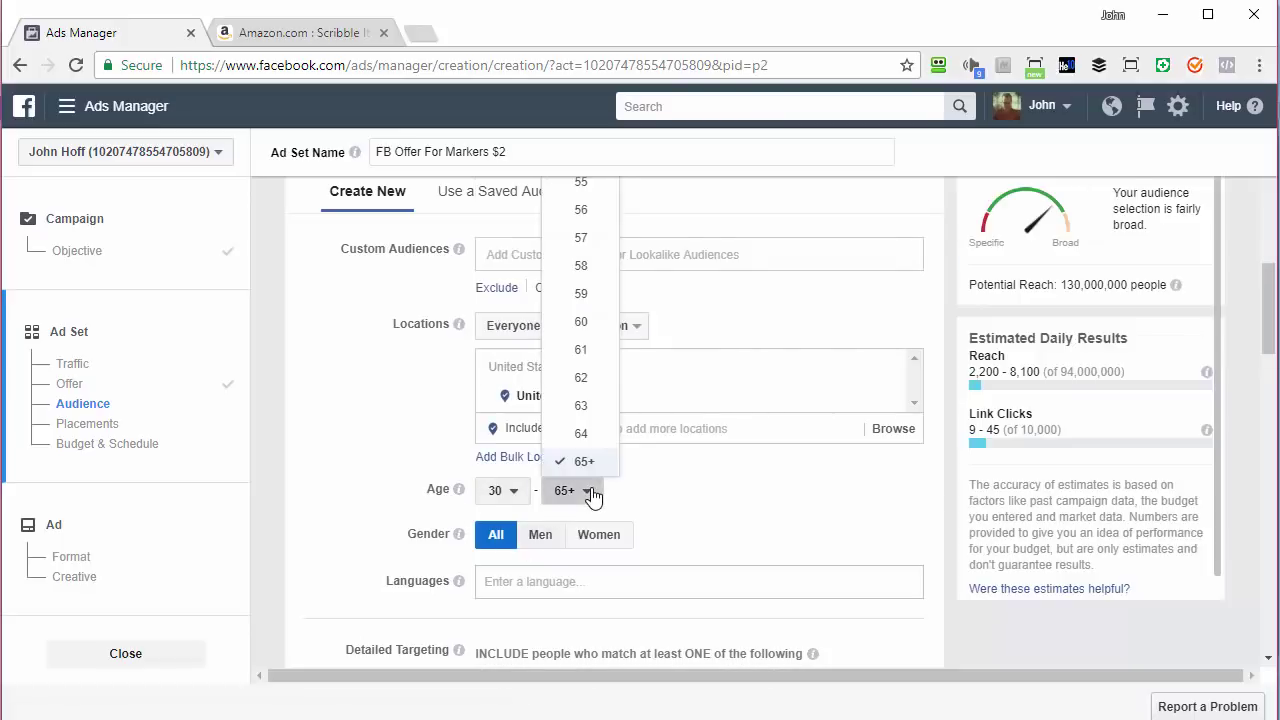
scroll(580, 366, "up", 4)
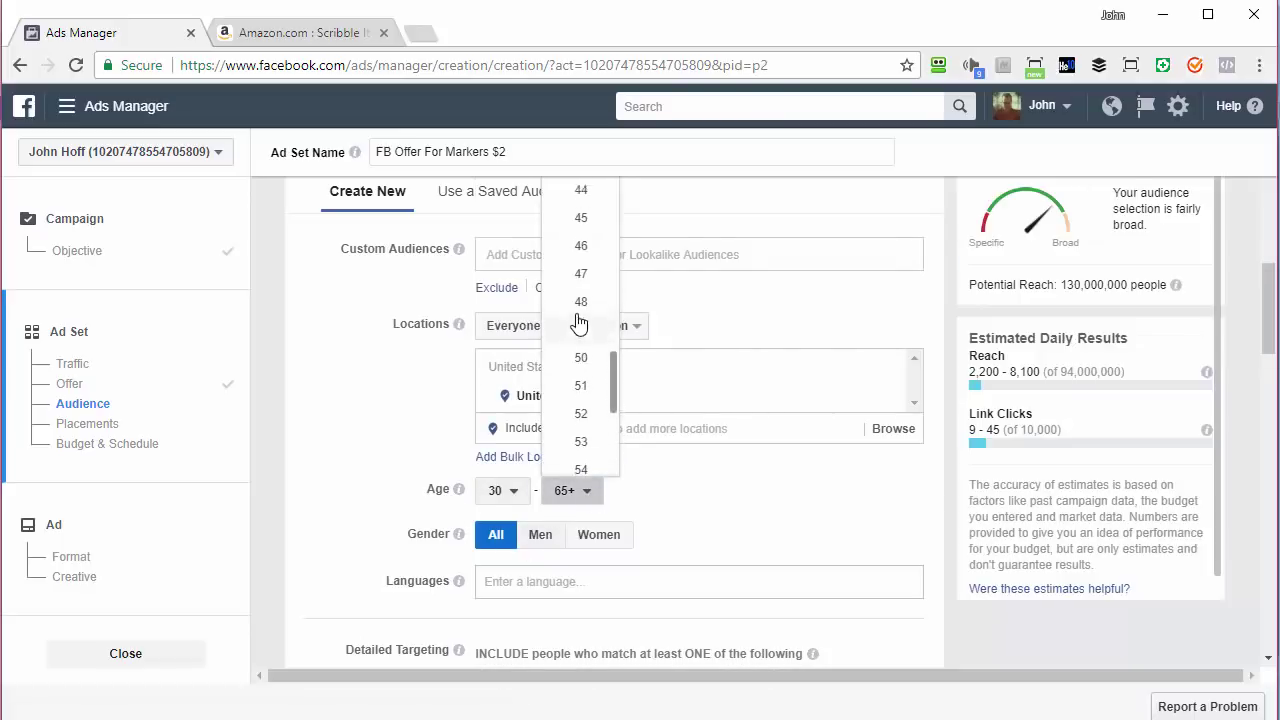
scroll(578, 322, "up", 1)
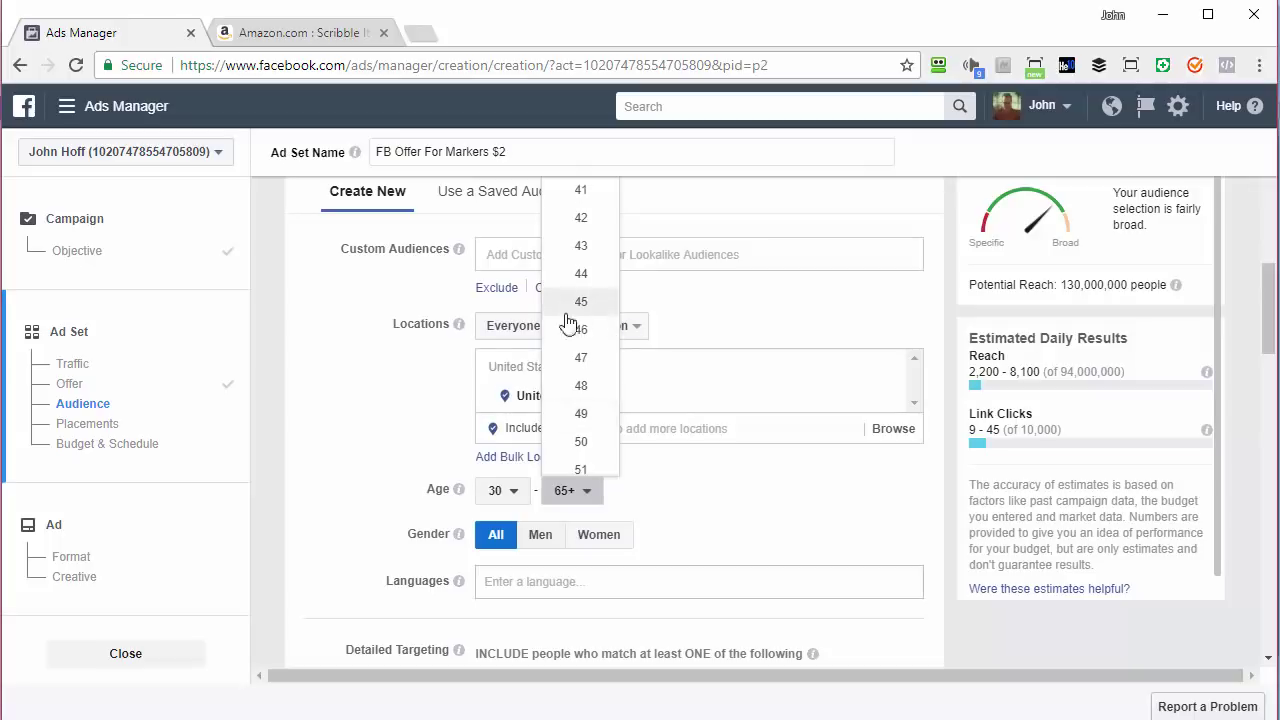
left_click(567, 314)
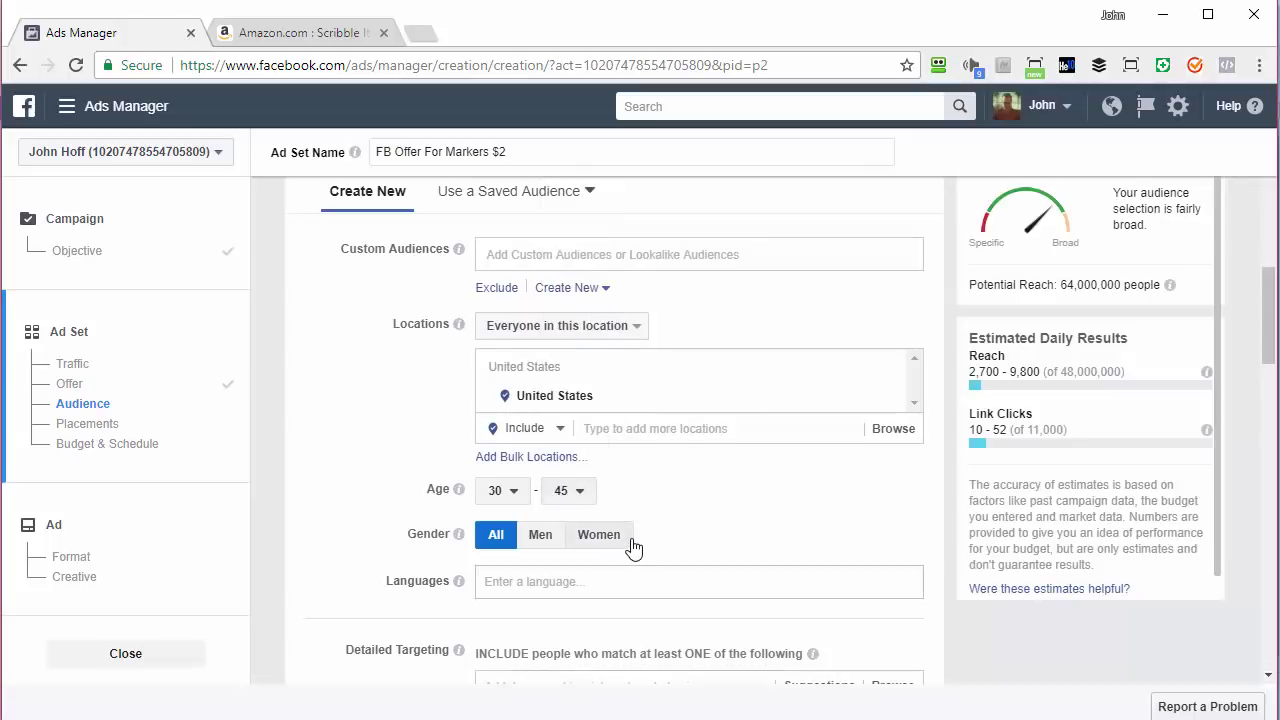
Step: Add teacher audiences to Detailed Targeting, including Mathematics Teacher, 2nd, 3rd, 5th and 6th Grade Teacher, Elementary School Teacher, Kindergarten Teacher, Preschool teacher and Certified teacher
scroll(385, 468, "down", 2)
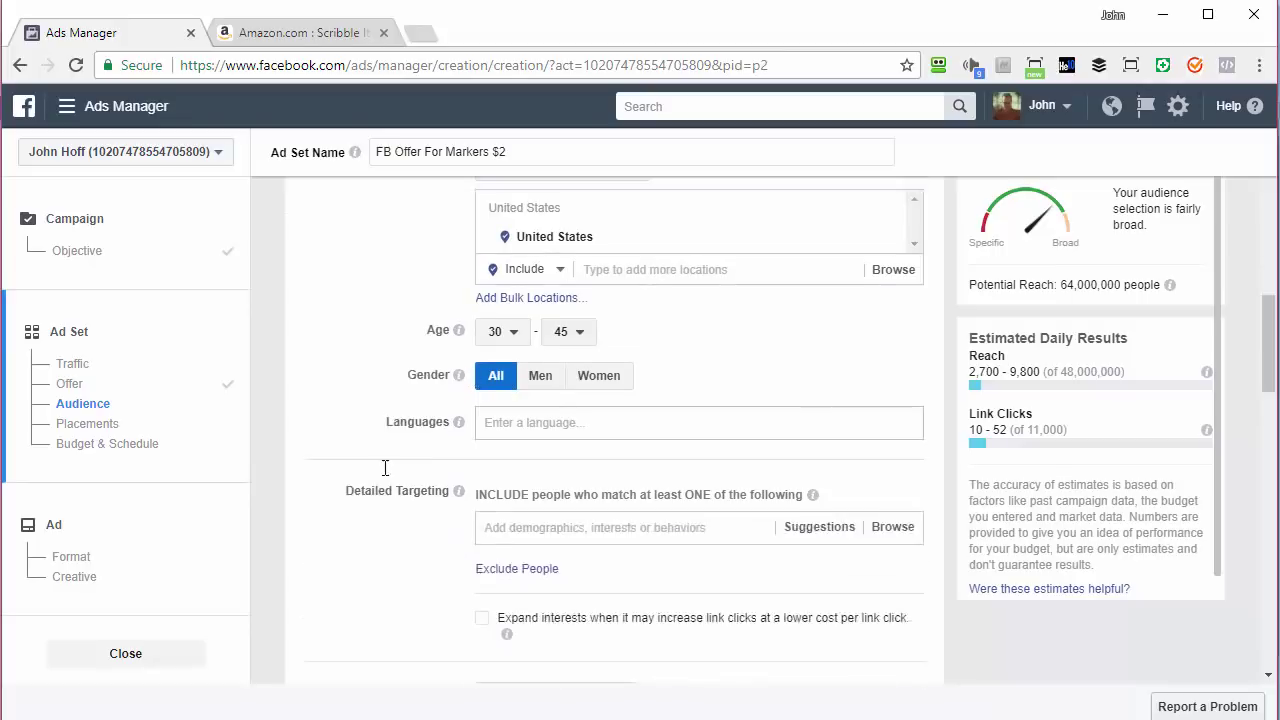
scroll(385, 468, "down", 1)
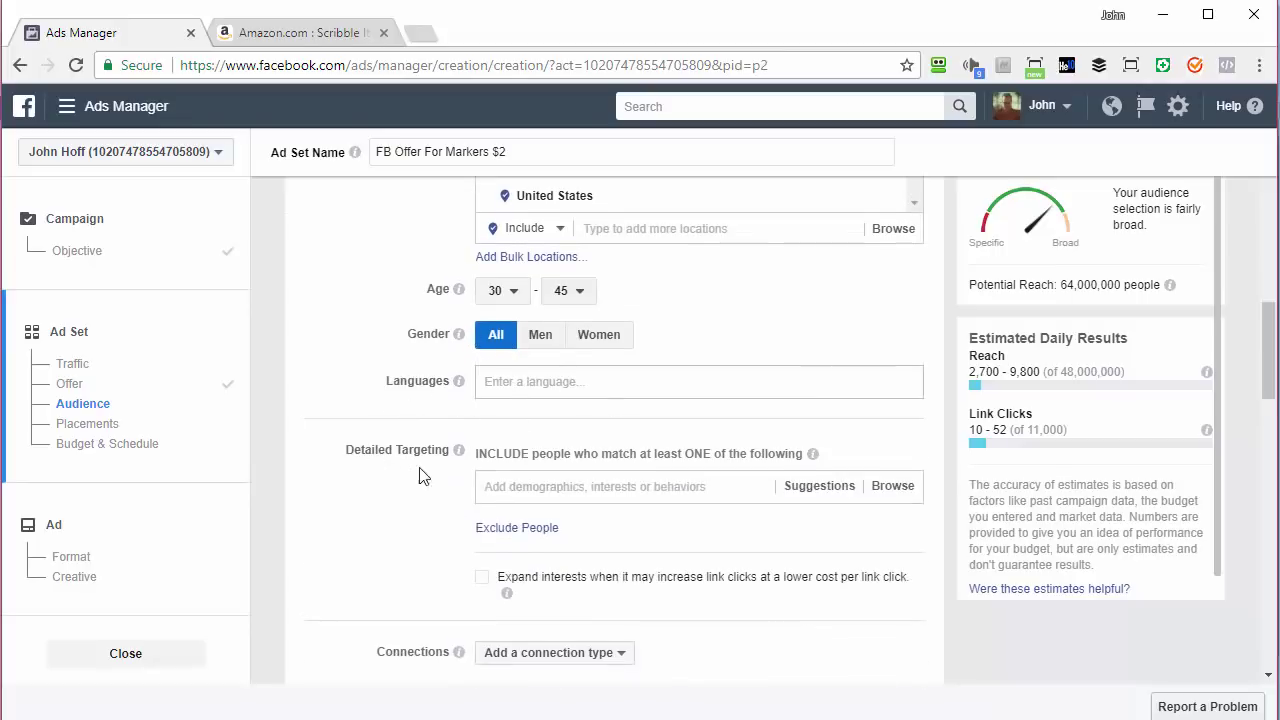
left_click(521, 488)
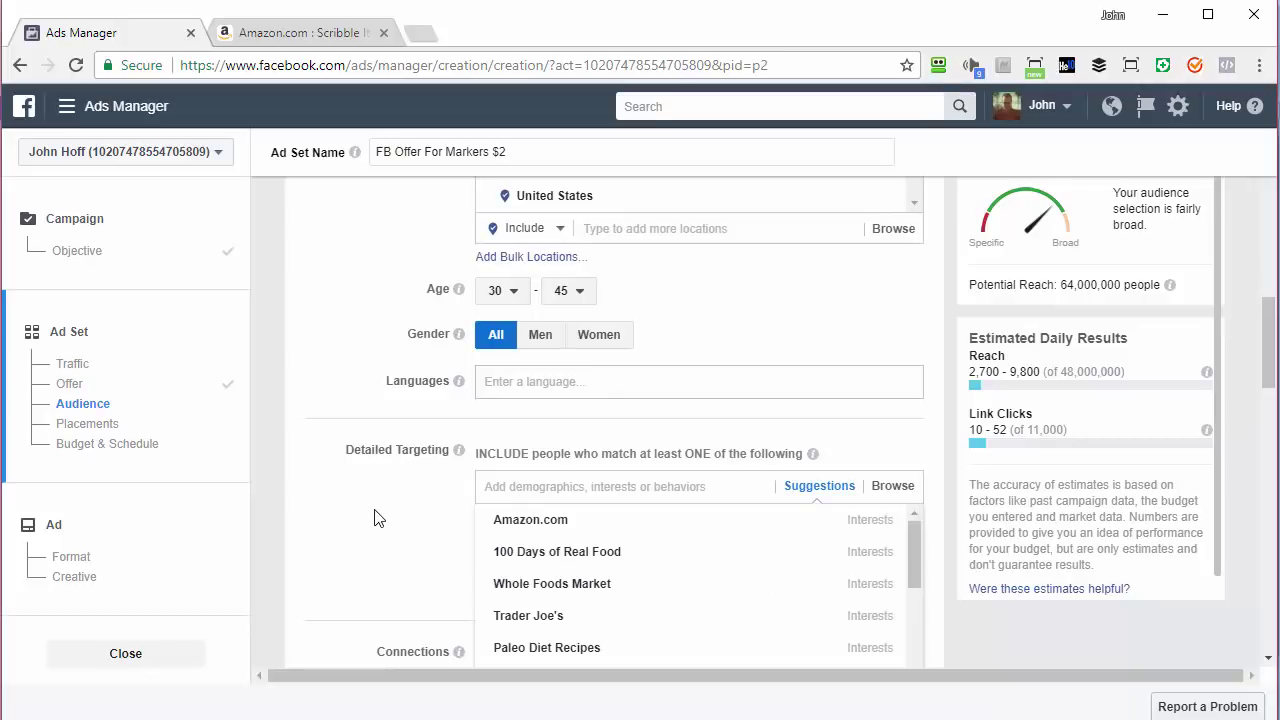
mouse_move(505, 522)
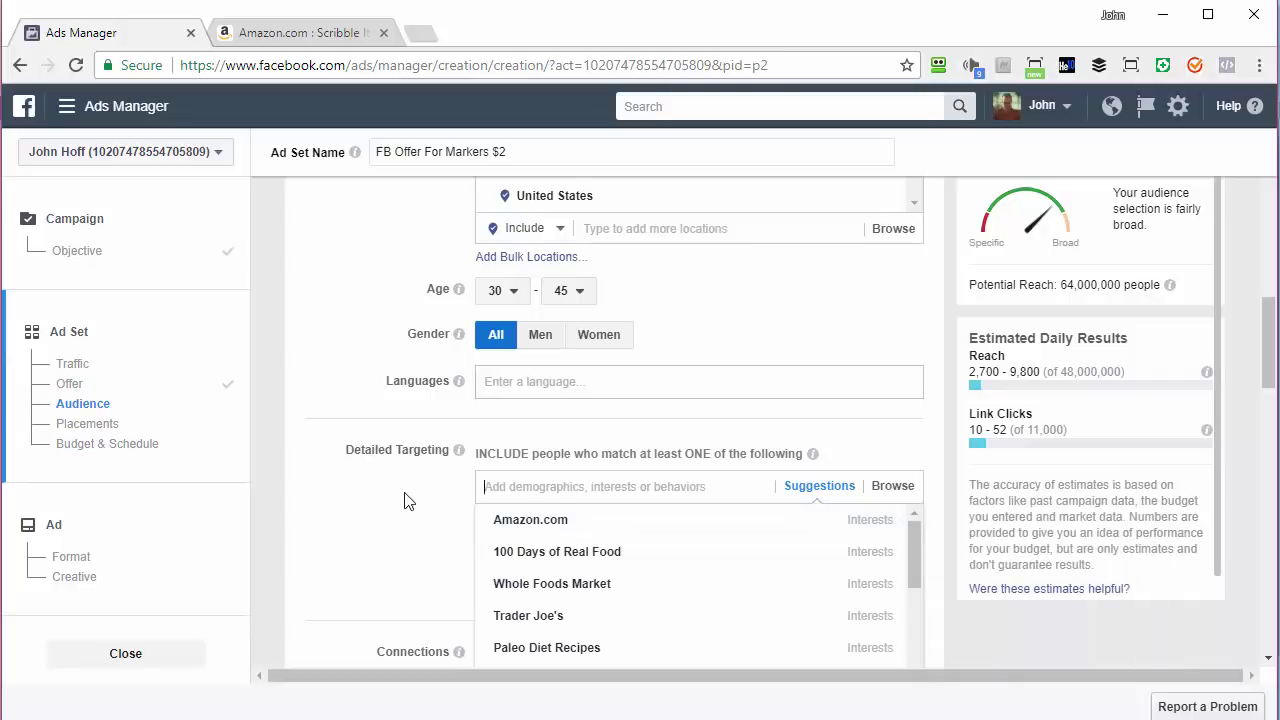
type("teachers")
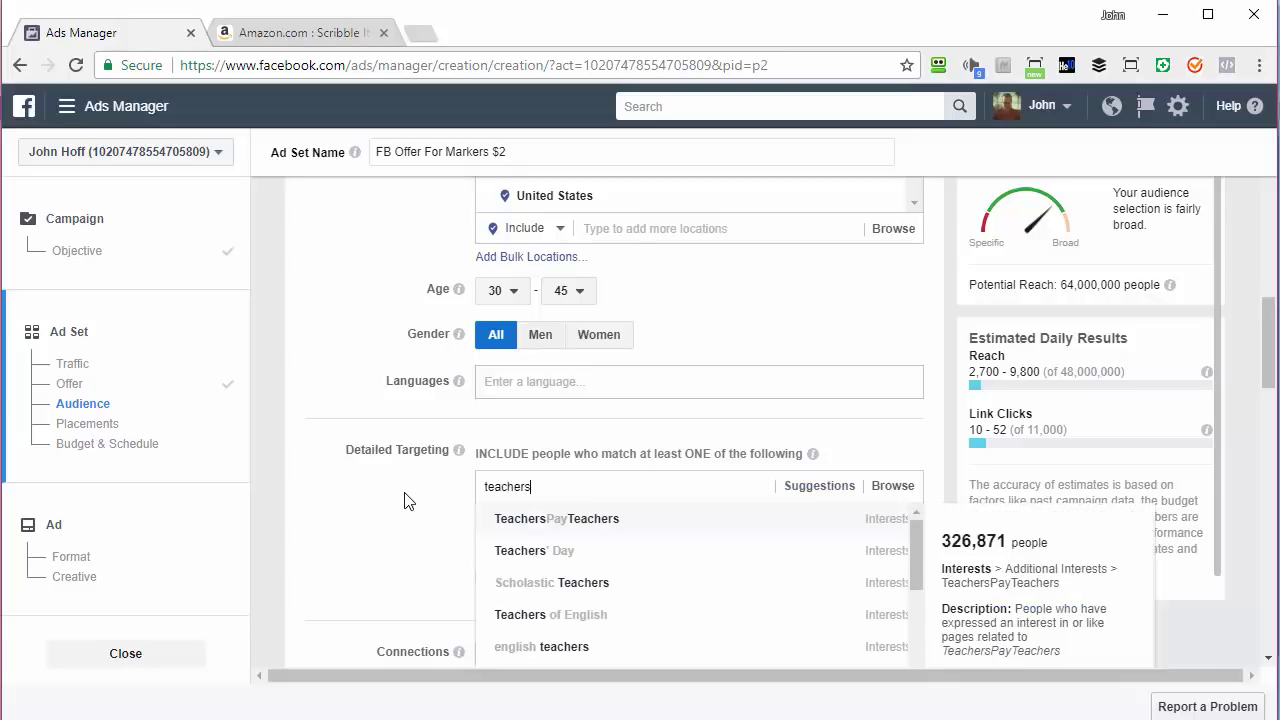
left_click(518, 566)
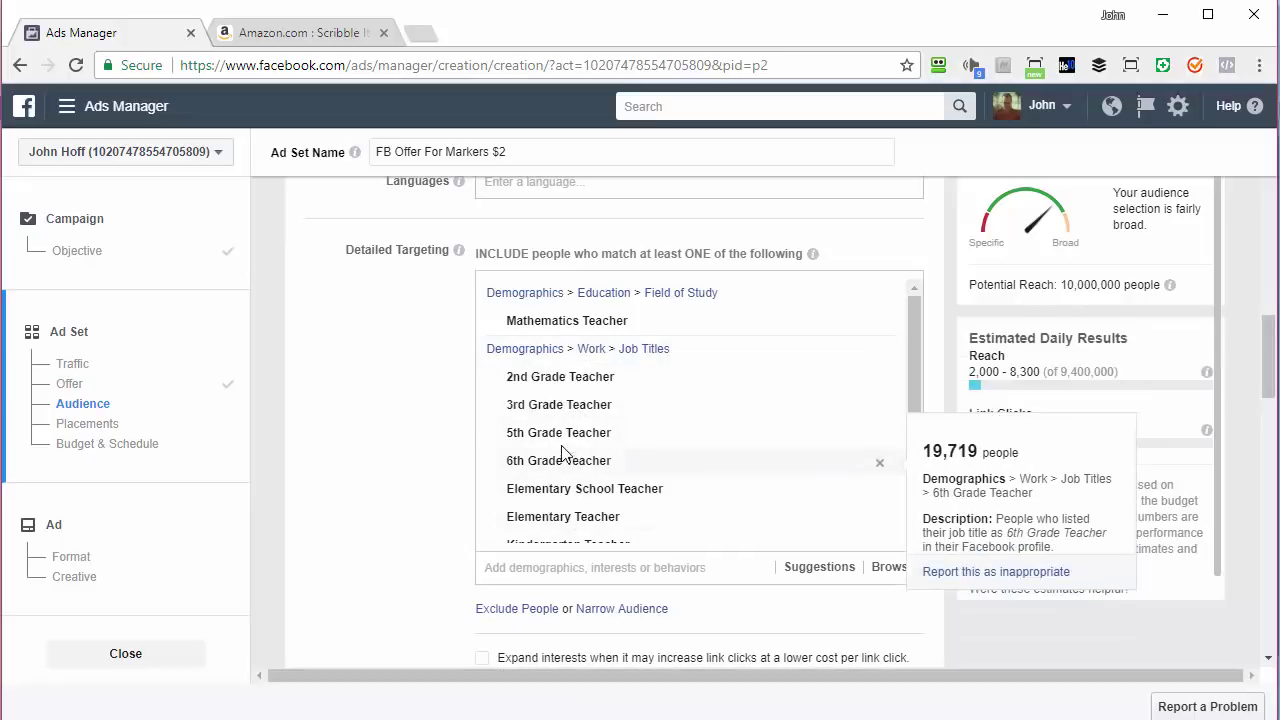
scroll(585, 400, "down", 1)
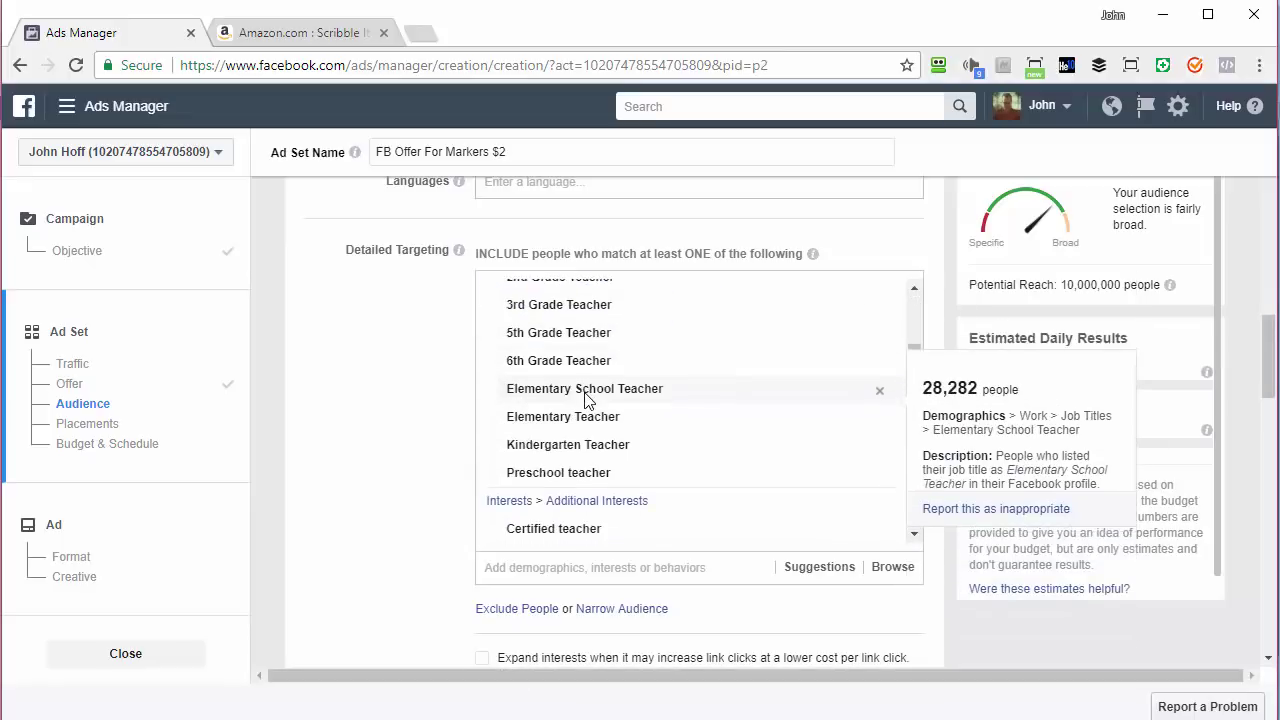
scroll(583, 398, "up", 1)
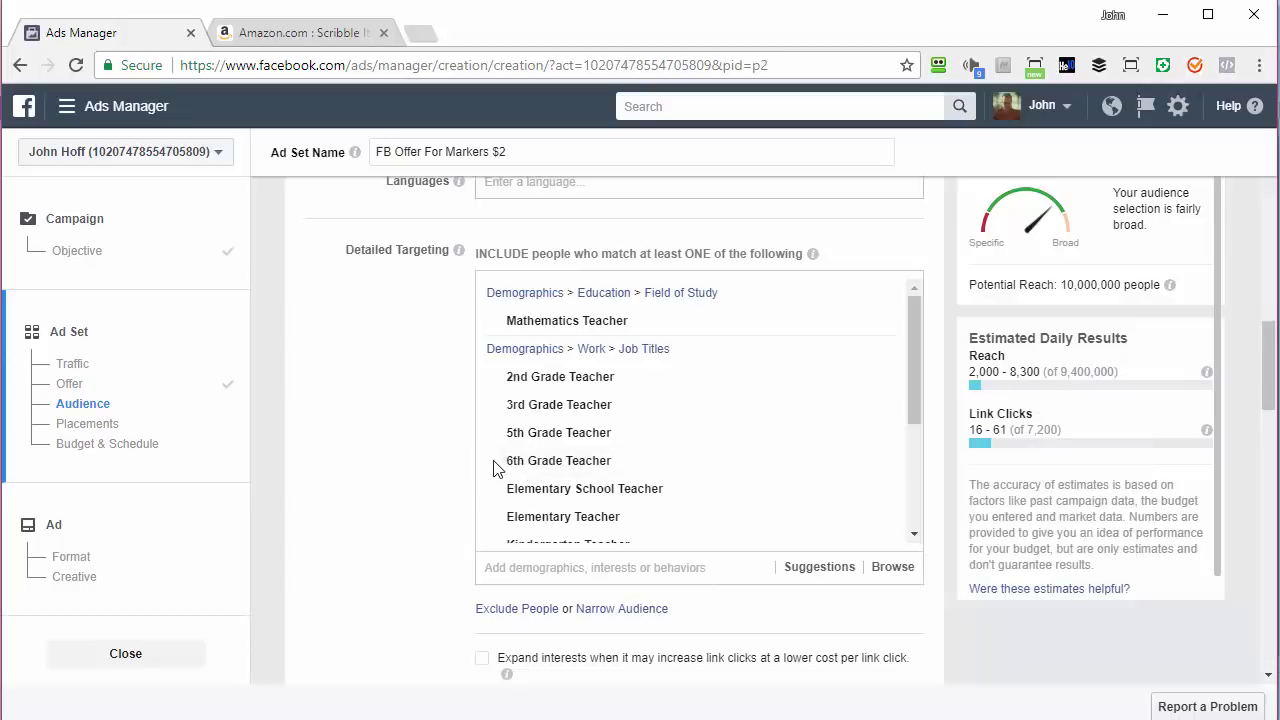
Step: Give the ad set a start and end date schedule, with the start time on Oct 30, 2017 set to 5:10 PM
mouse_move(522, 467)
scroll(420, 418, "down", 1)
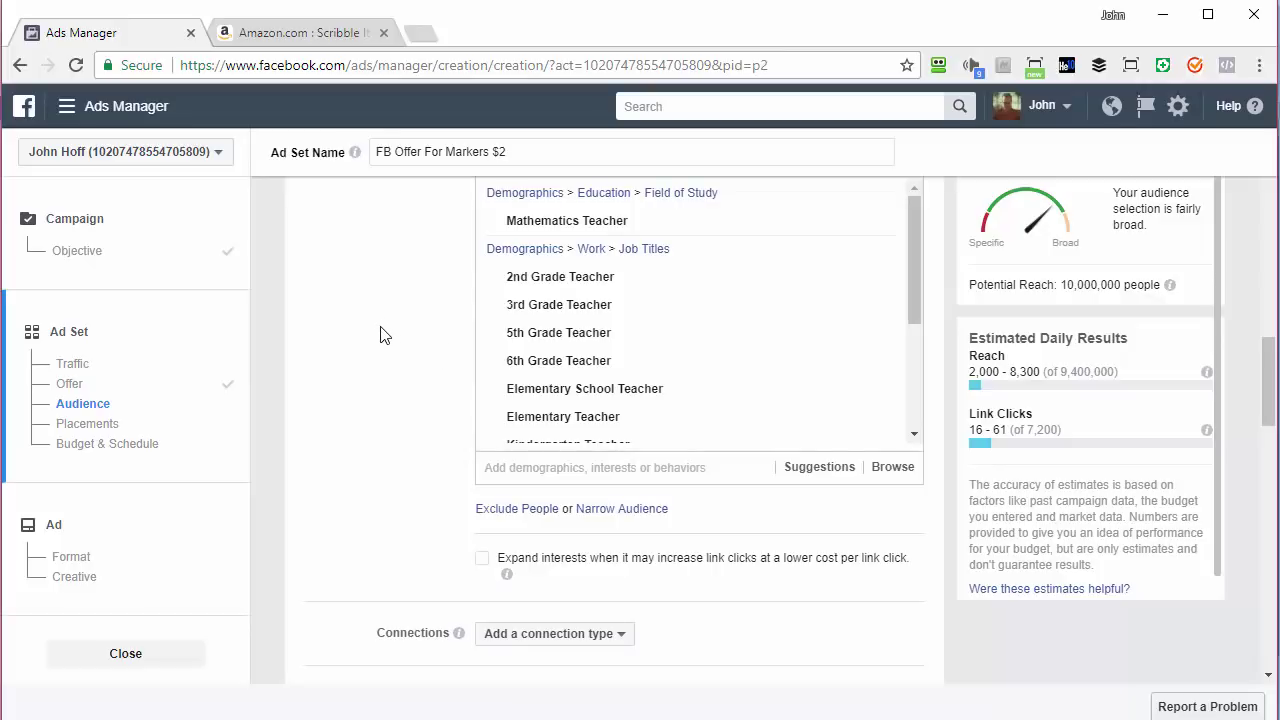
scroll(380, 335, "down", 1)
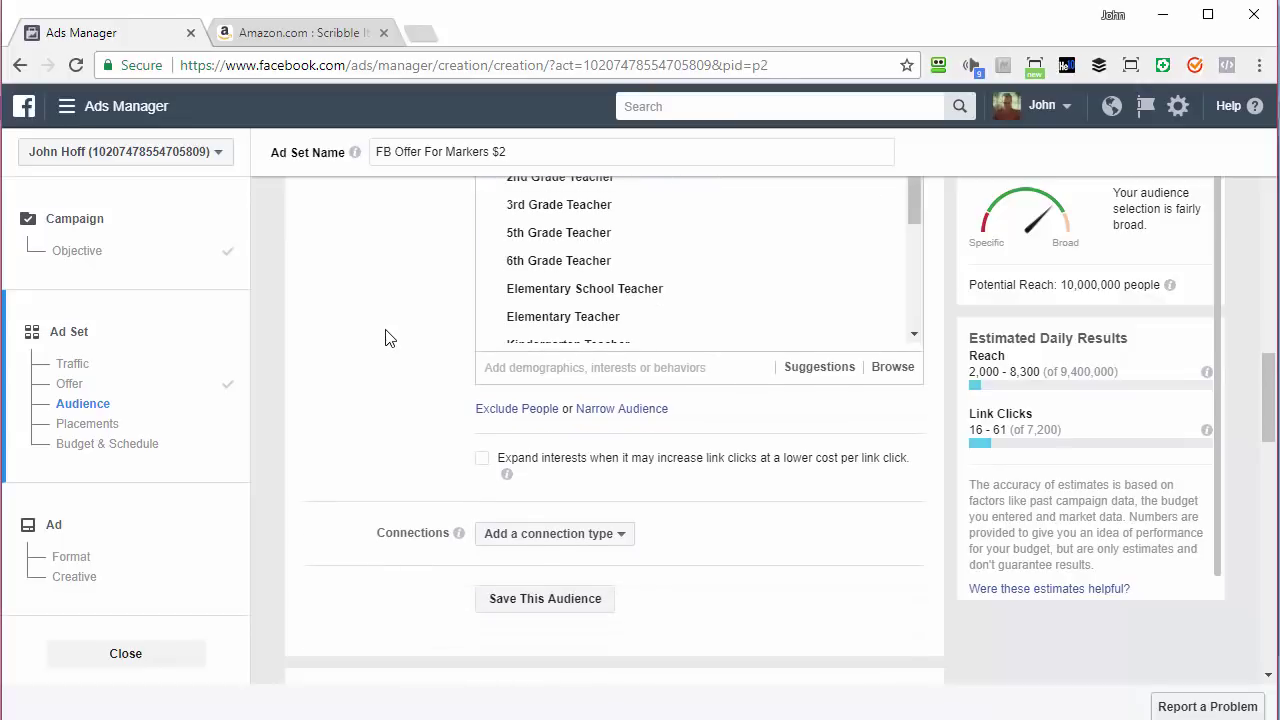
scroll(391, 336, "down", 1)
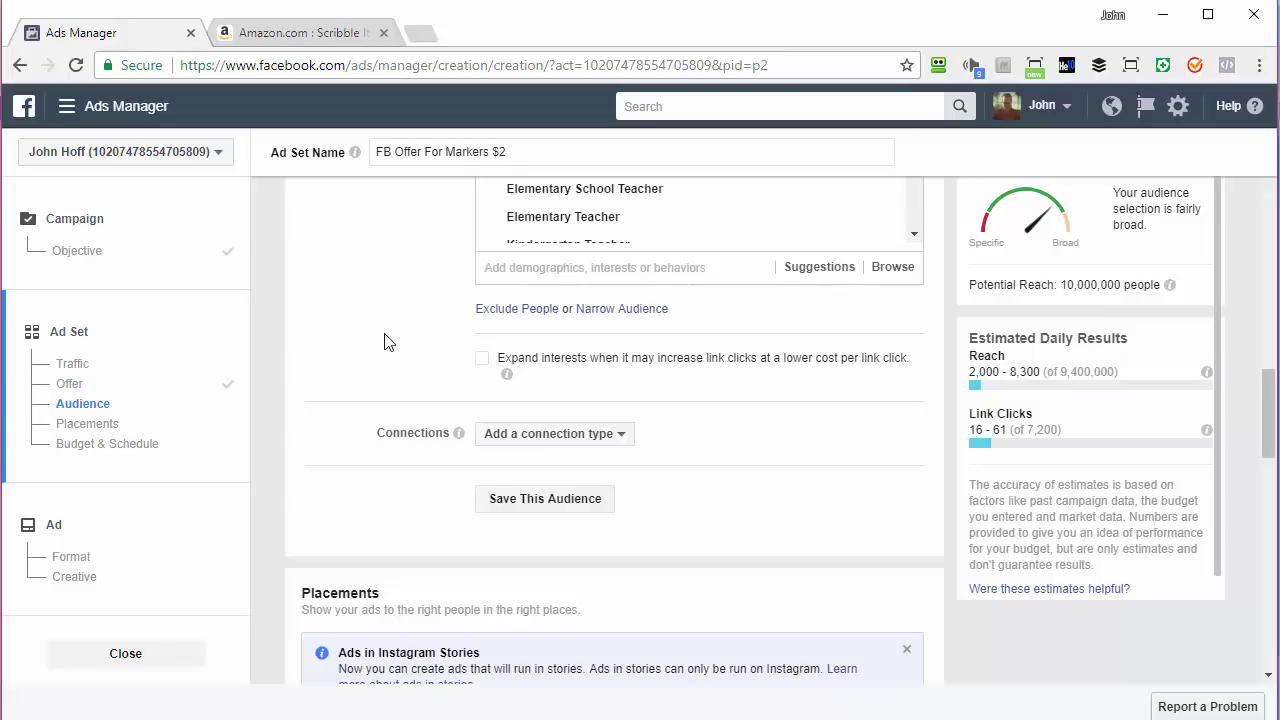
scroll(386, 331, "down", 4)
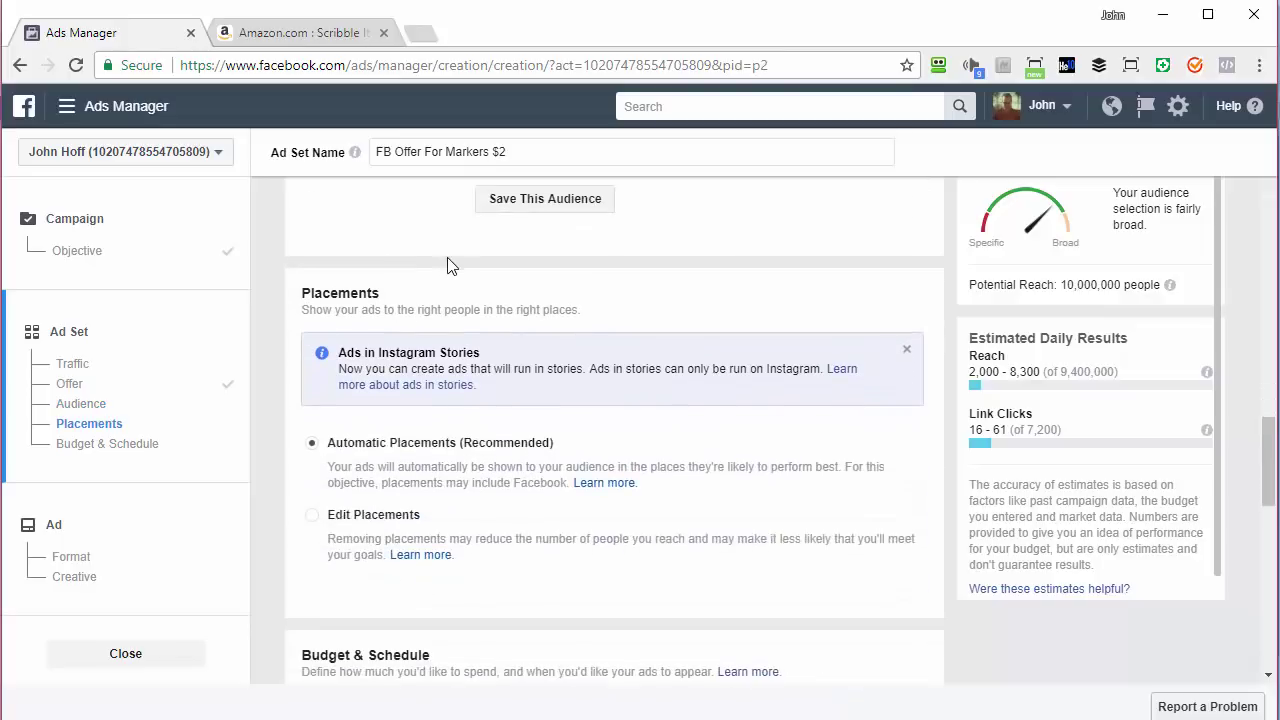
scroll(461, 355, "down", 2)
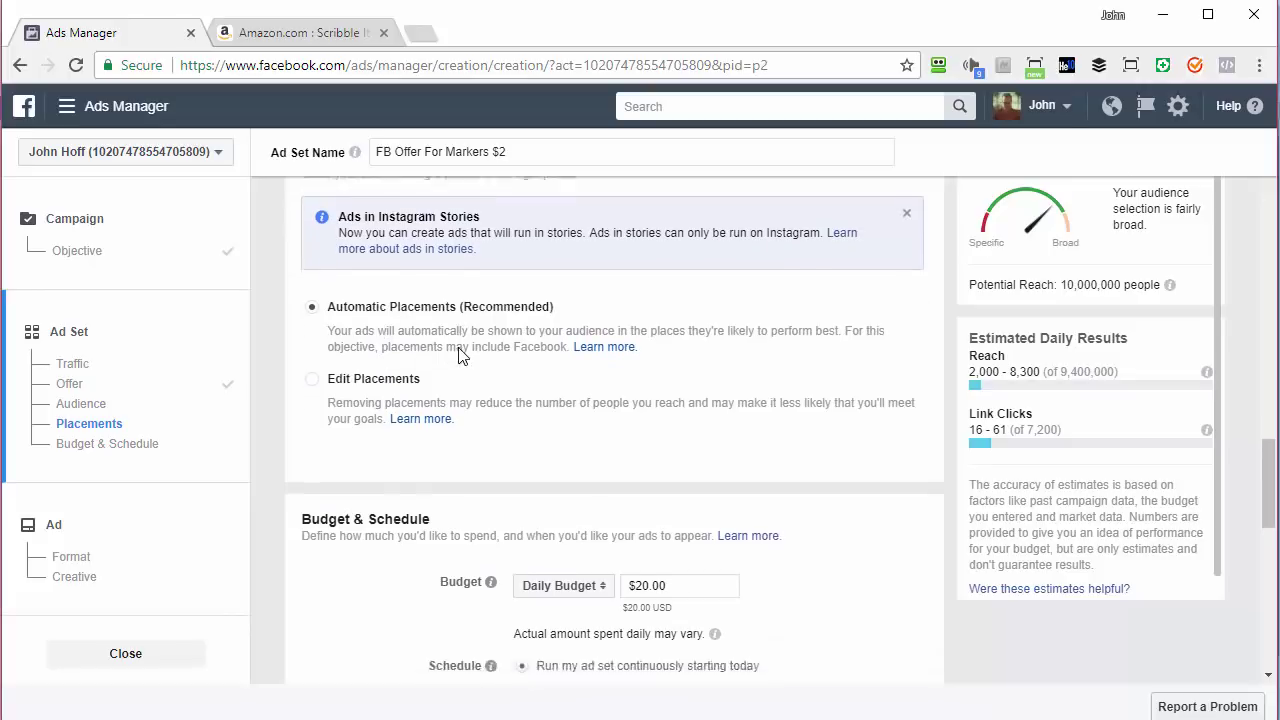
scroll(461, 355, "down", 1)
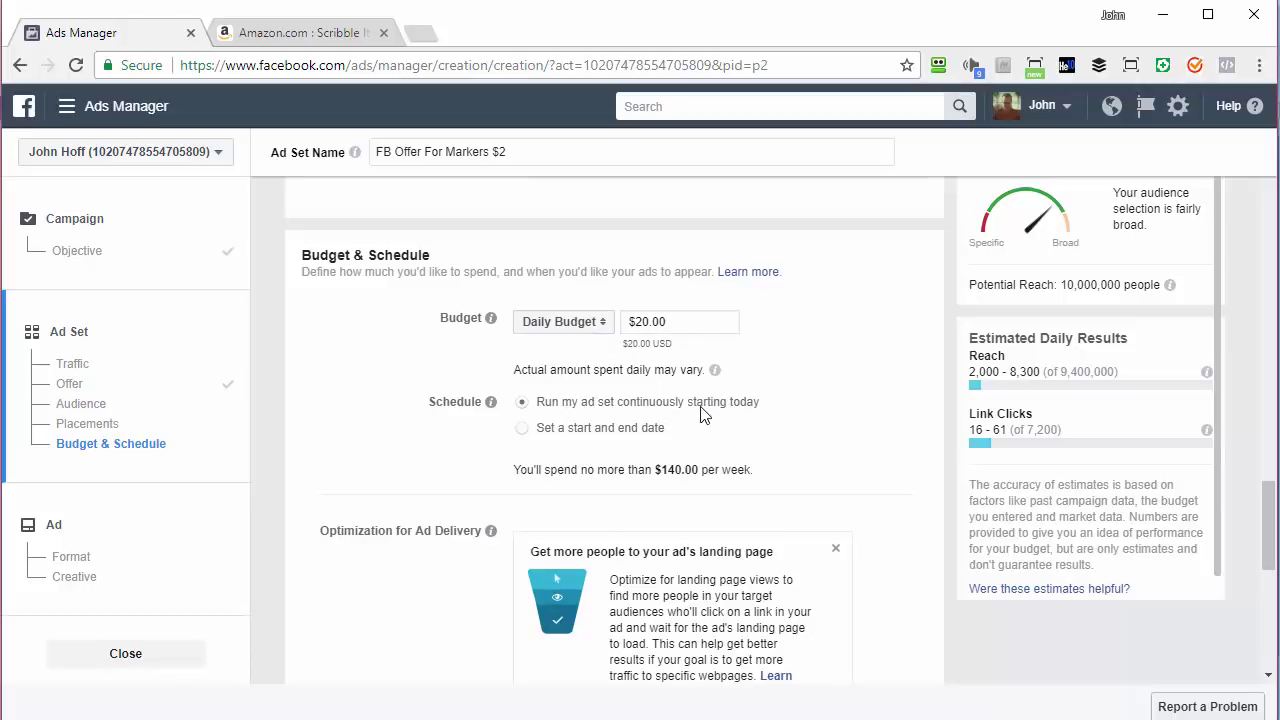
left_click(521, 429)
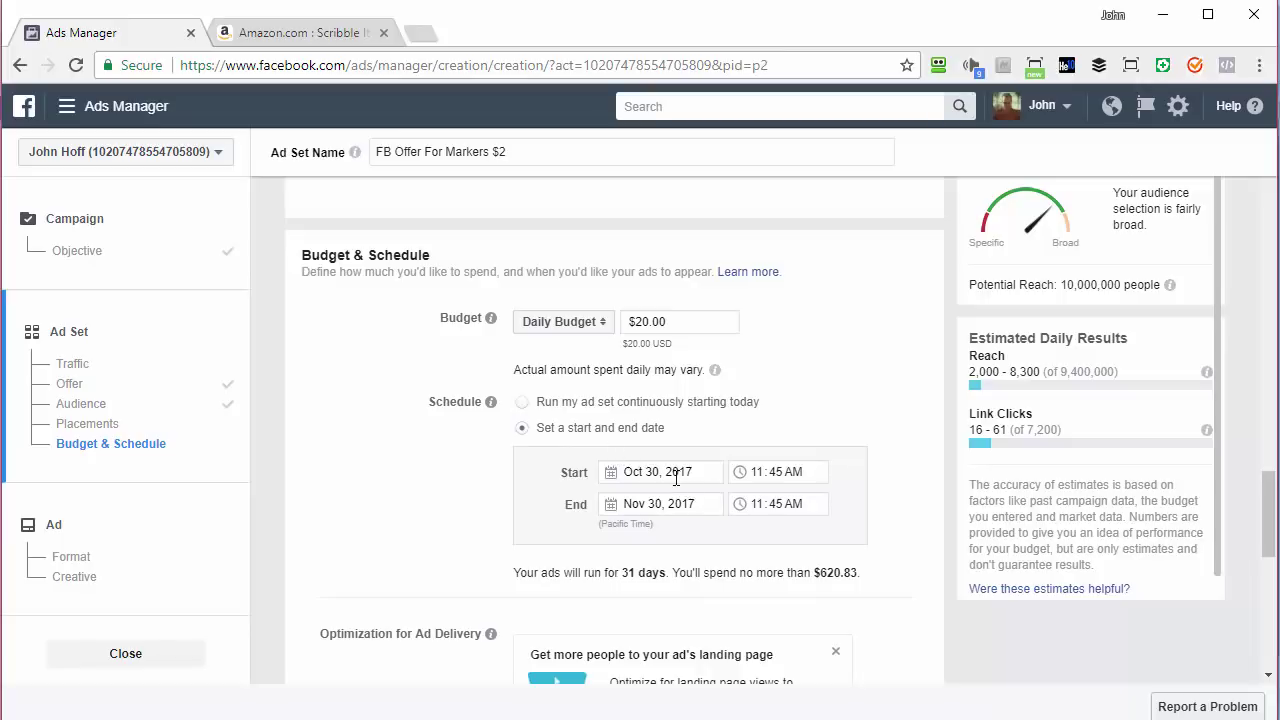
left_click(763, 474)
left_click(775, 472)
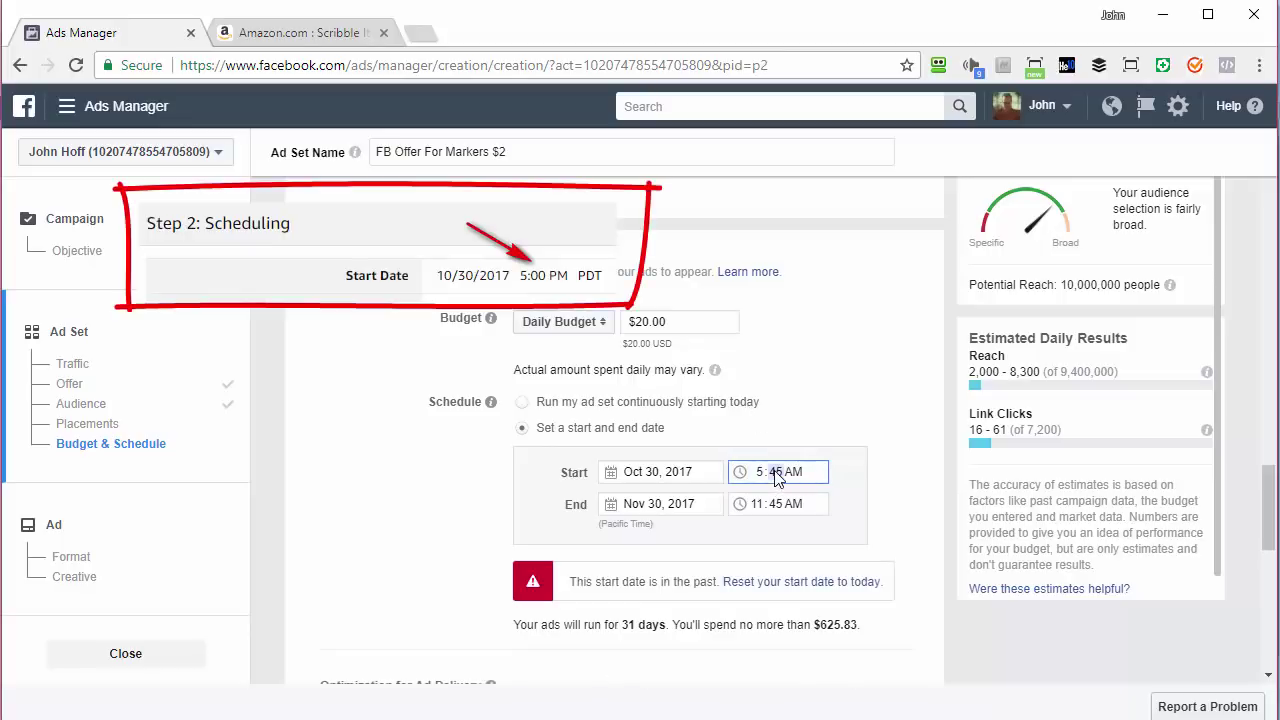
type("00")
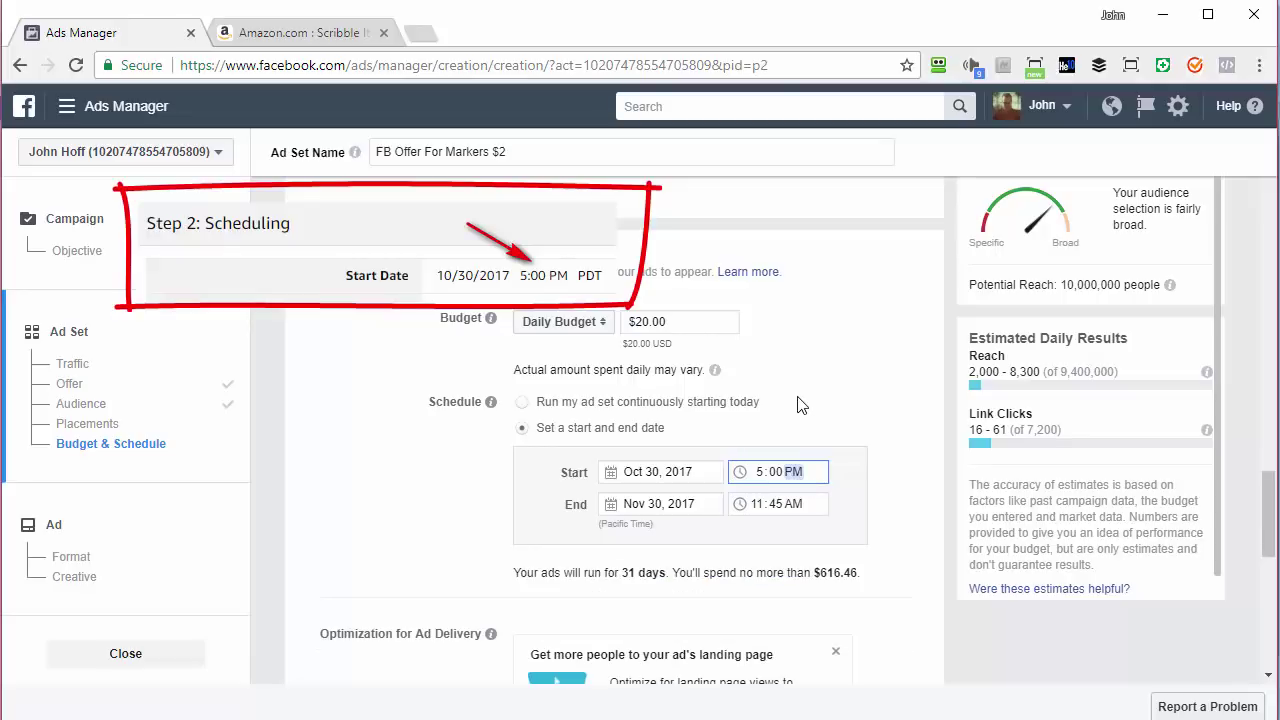
key("Left")
left_click(813, 447)
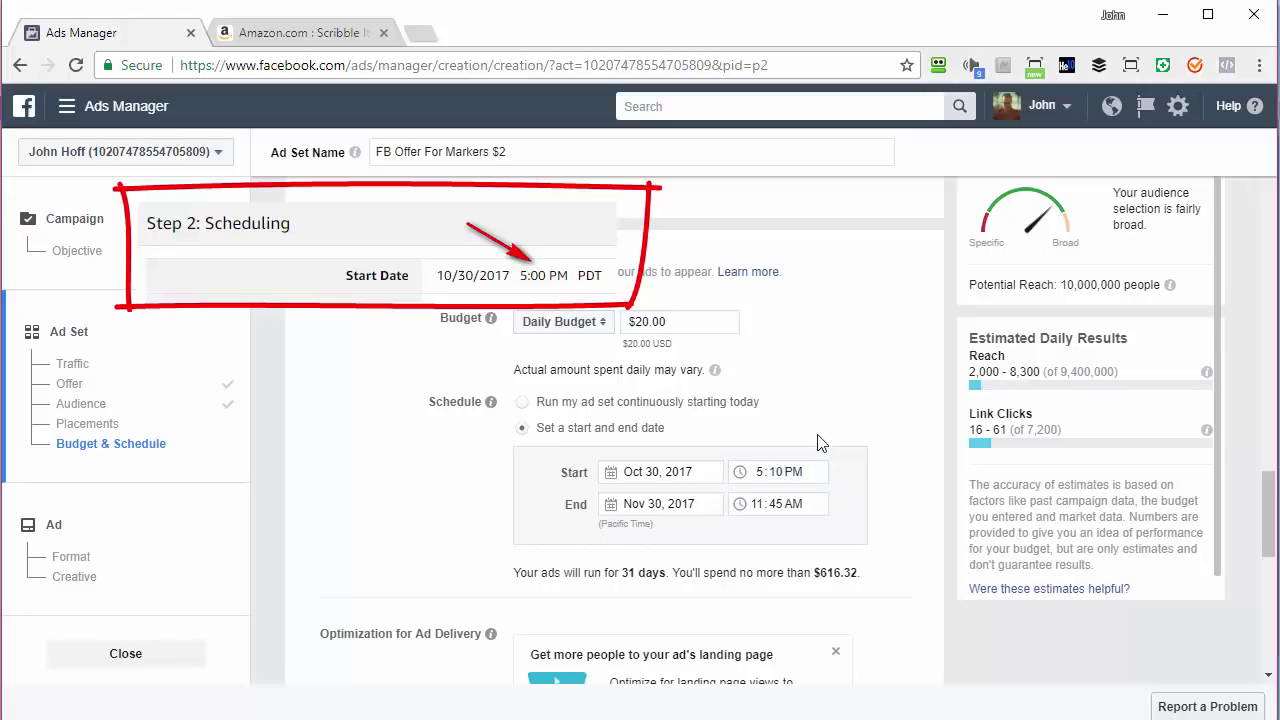
Step: Set the ad set's schedule to end on Nov 6, 2017 at 12:01 AM
left_click(613, 508)
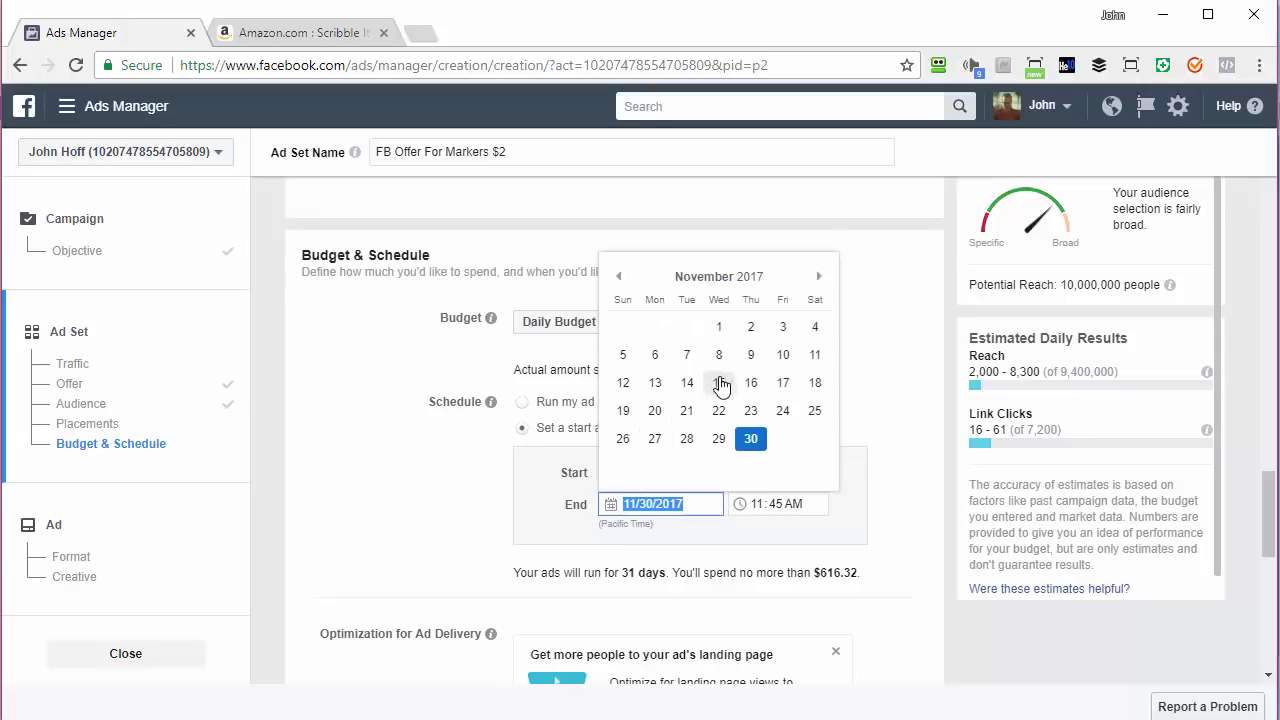
left_click(654, 356)
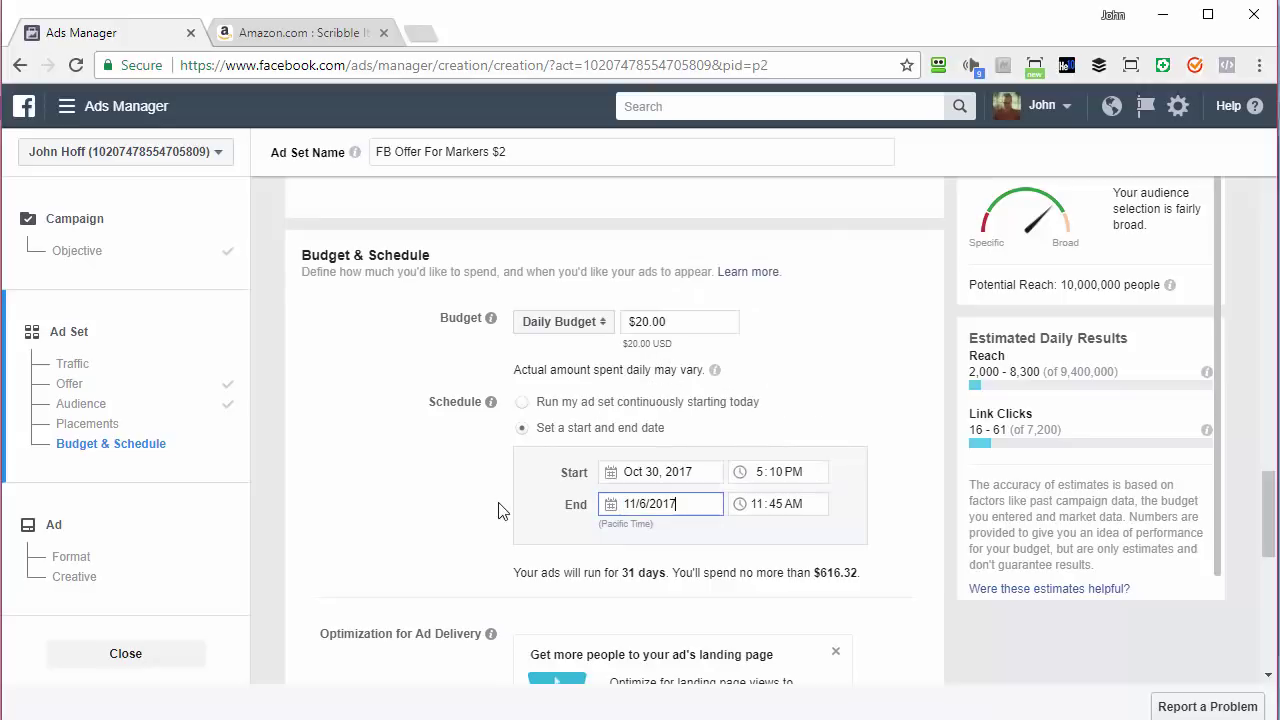
left_click(762, 506)
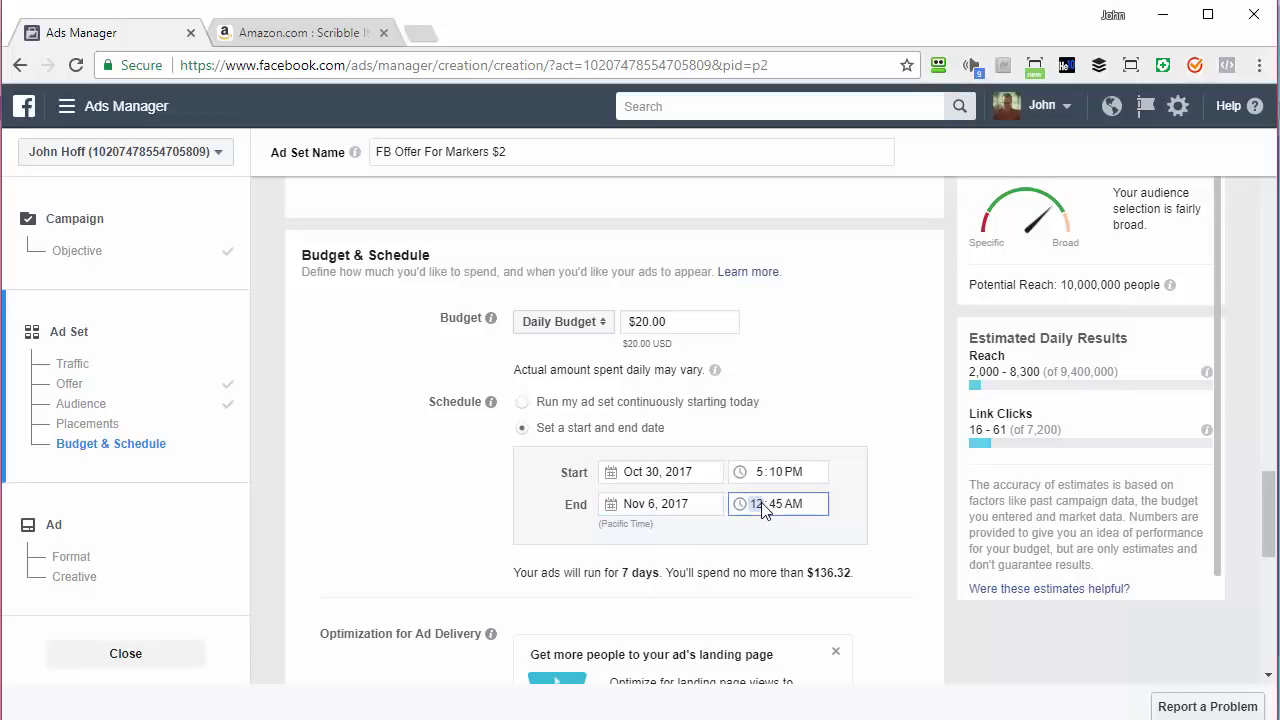
left_click(776, 505)
left_click(474, 508)
Step: Continue from the ad set to the ad setup and choose the Single Image format
scroll(470, 504, "down", 1)
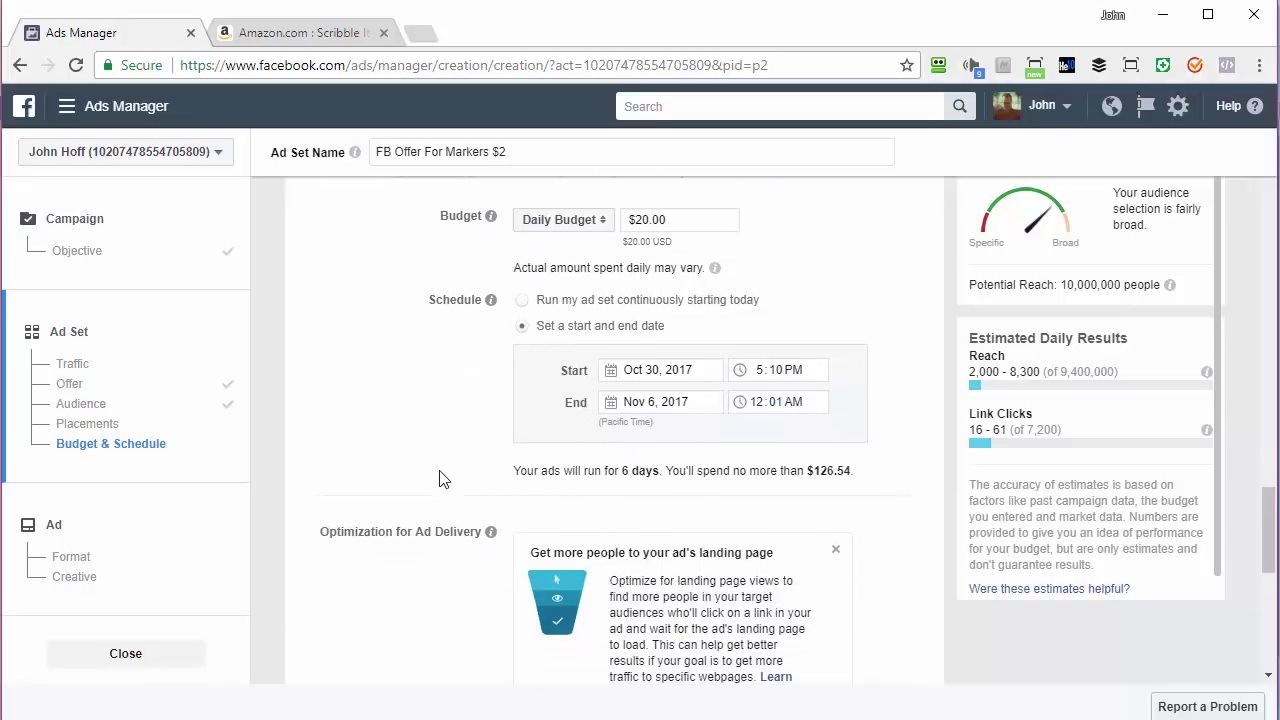
scroll(437, 437, "down", 5)
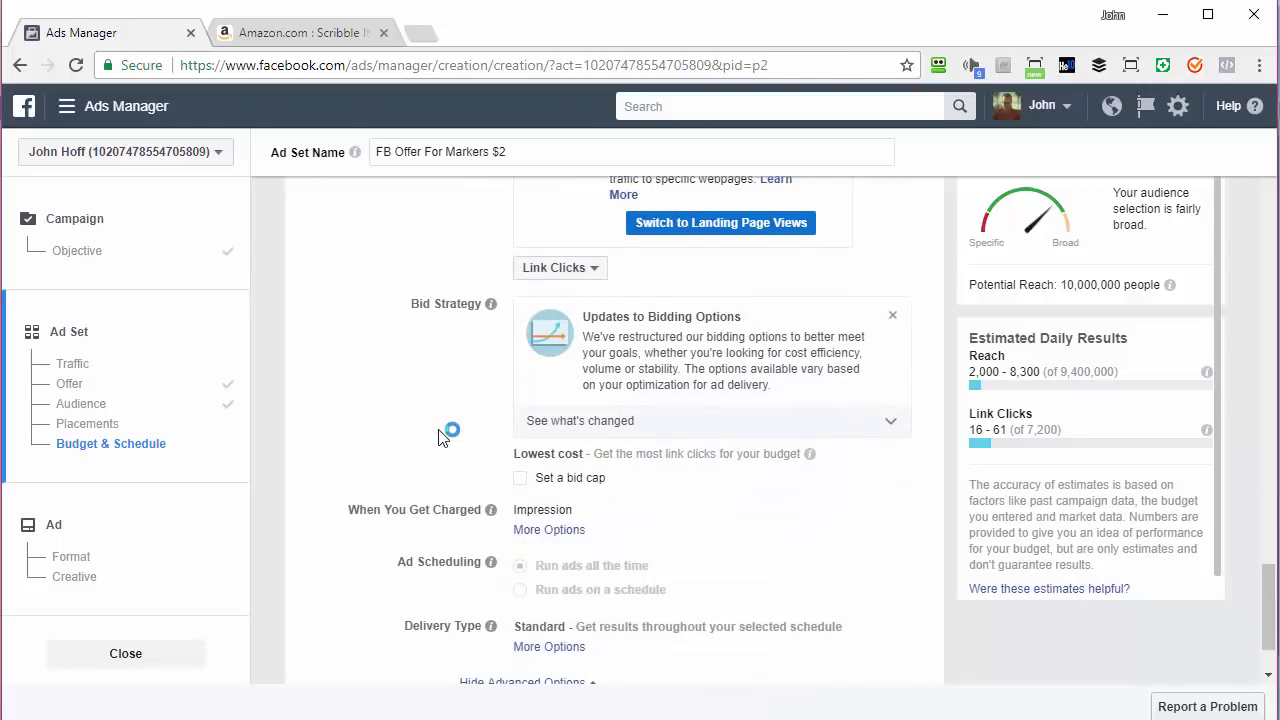
scroll(441, 437, "down", 1)
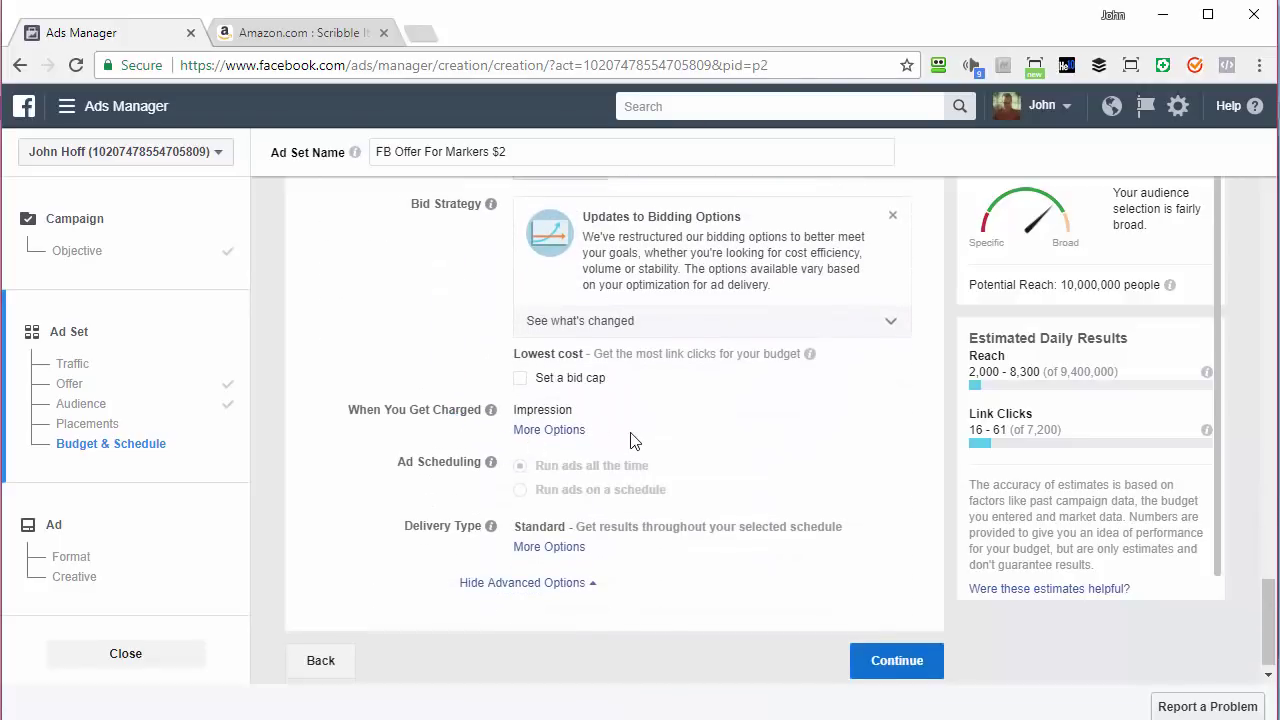
scroll(640, 480, "down", 1)
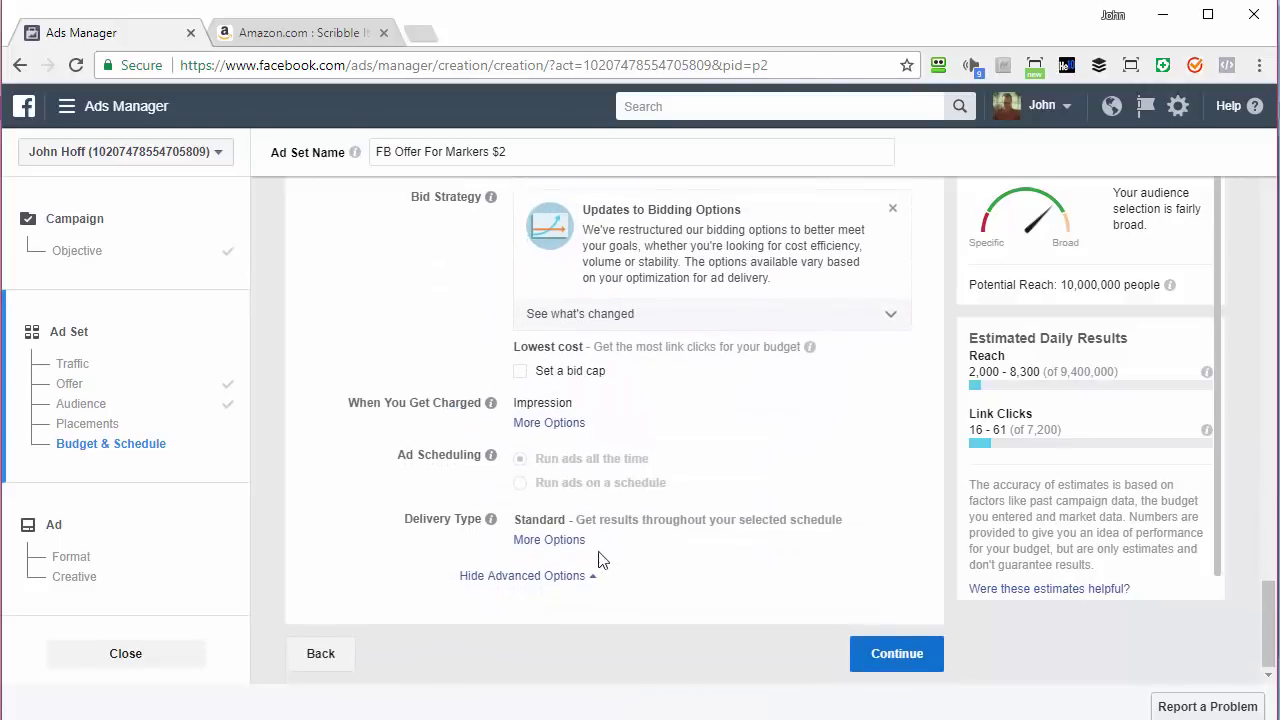
left_click(905, 669)
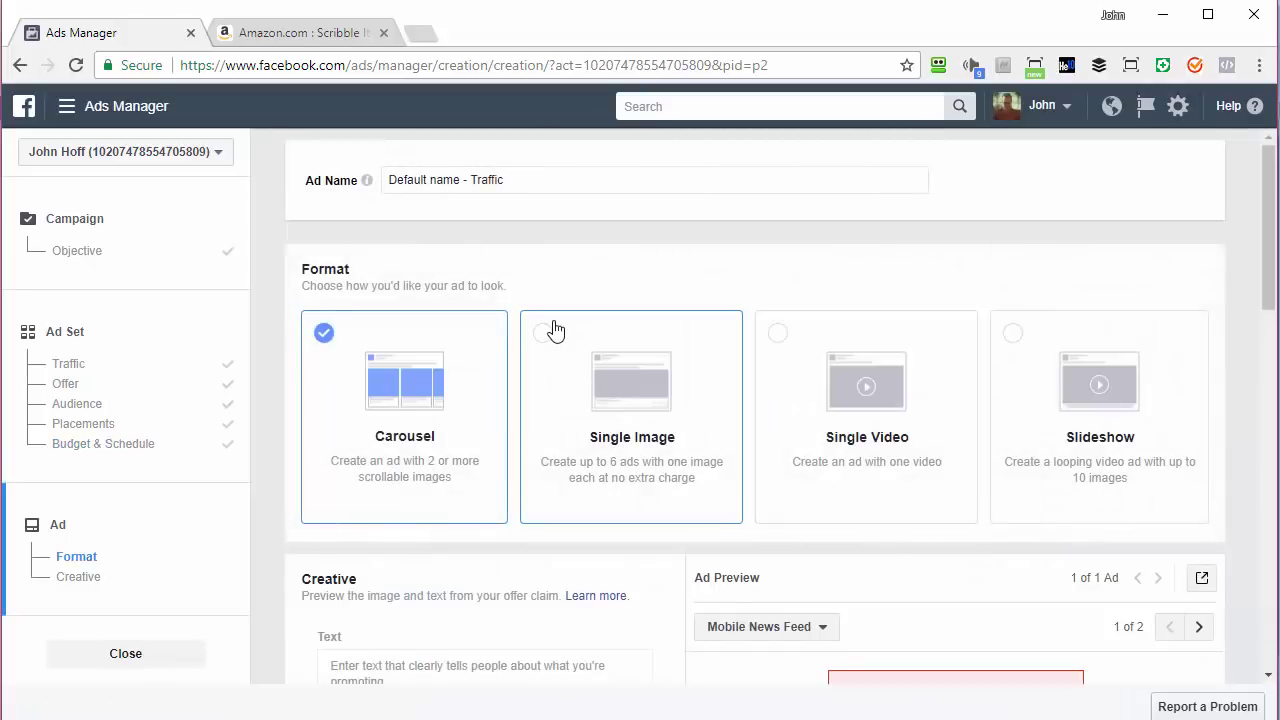
left_click(633, 404)
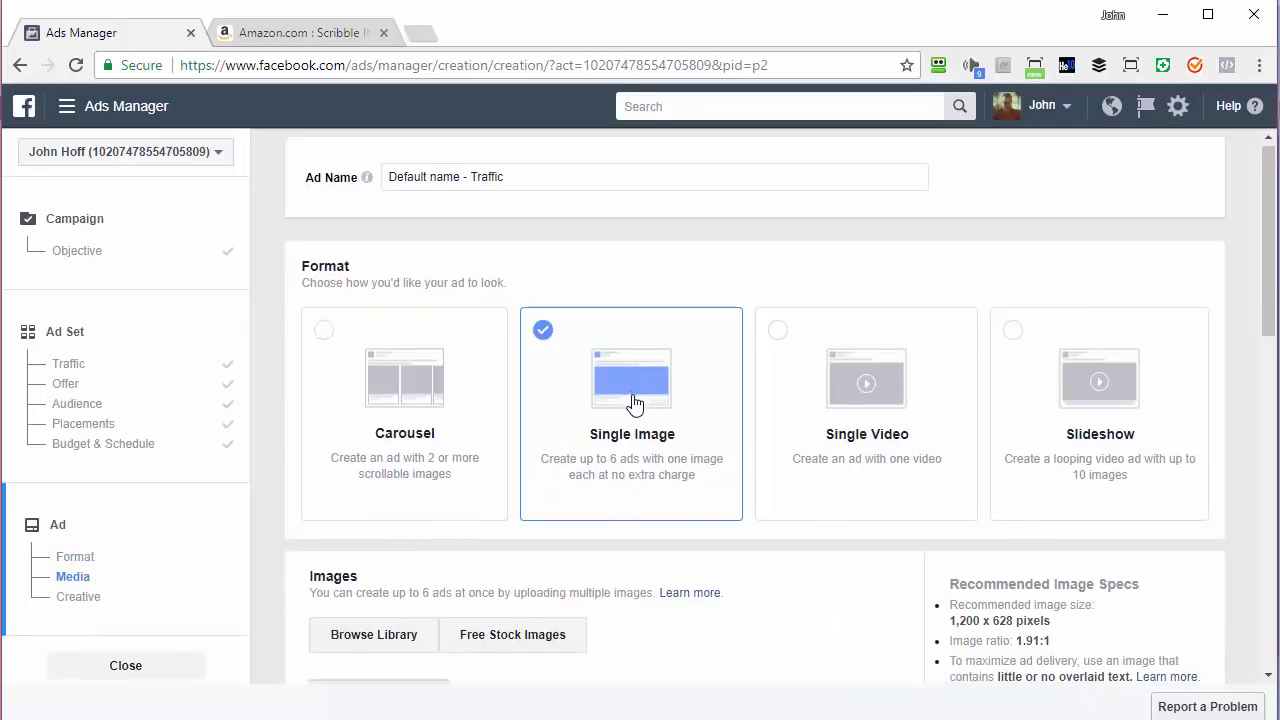
Step: Upload fb-offer-image.jpg from the Facebook offer video folder as the ad's image
scroll(651, 346, "down", 3)
scroll(658, 349, "down", 2)
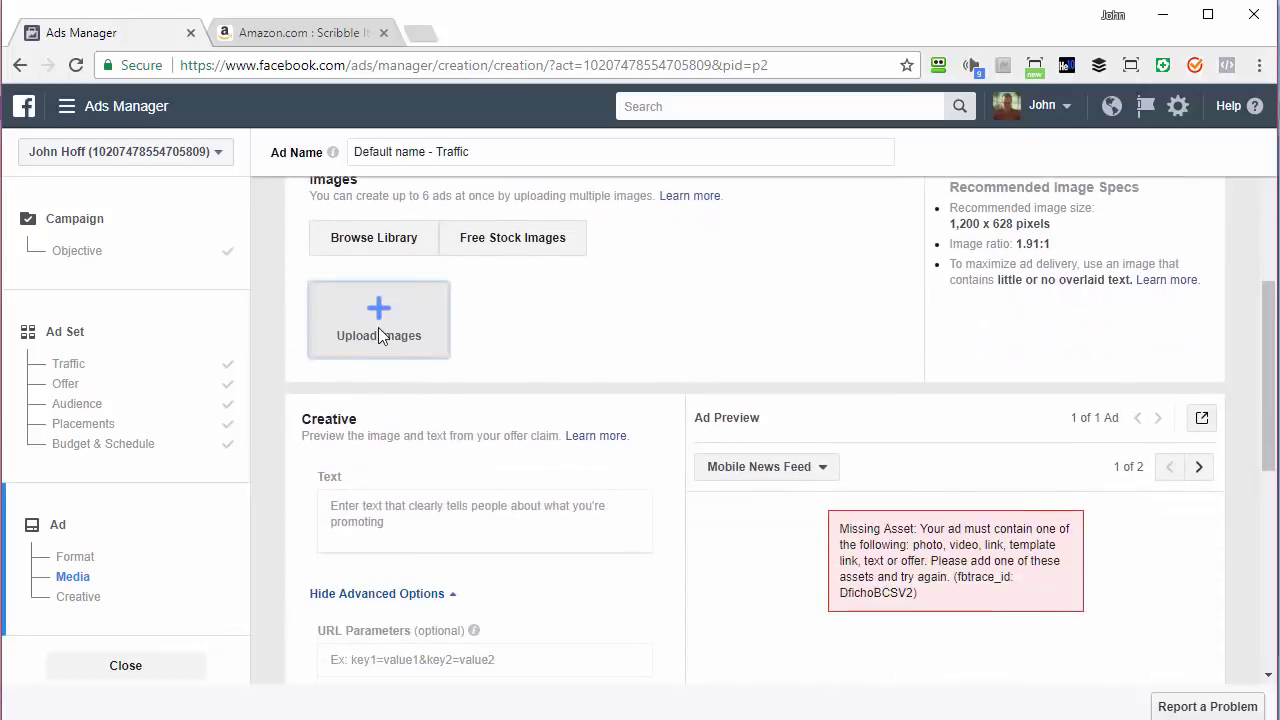
scroll(479, 383, "up", 1)
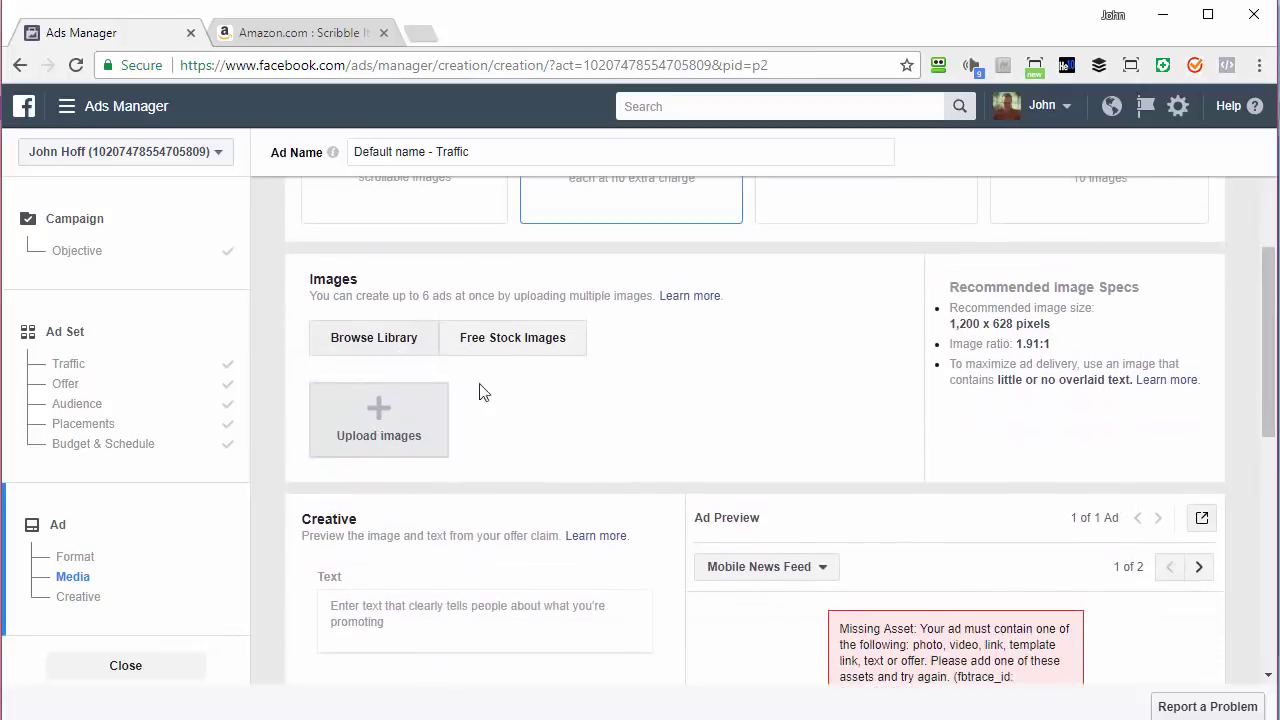
left_click(376, 413)
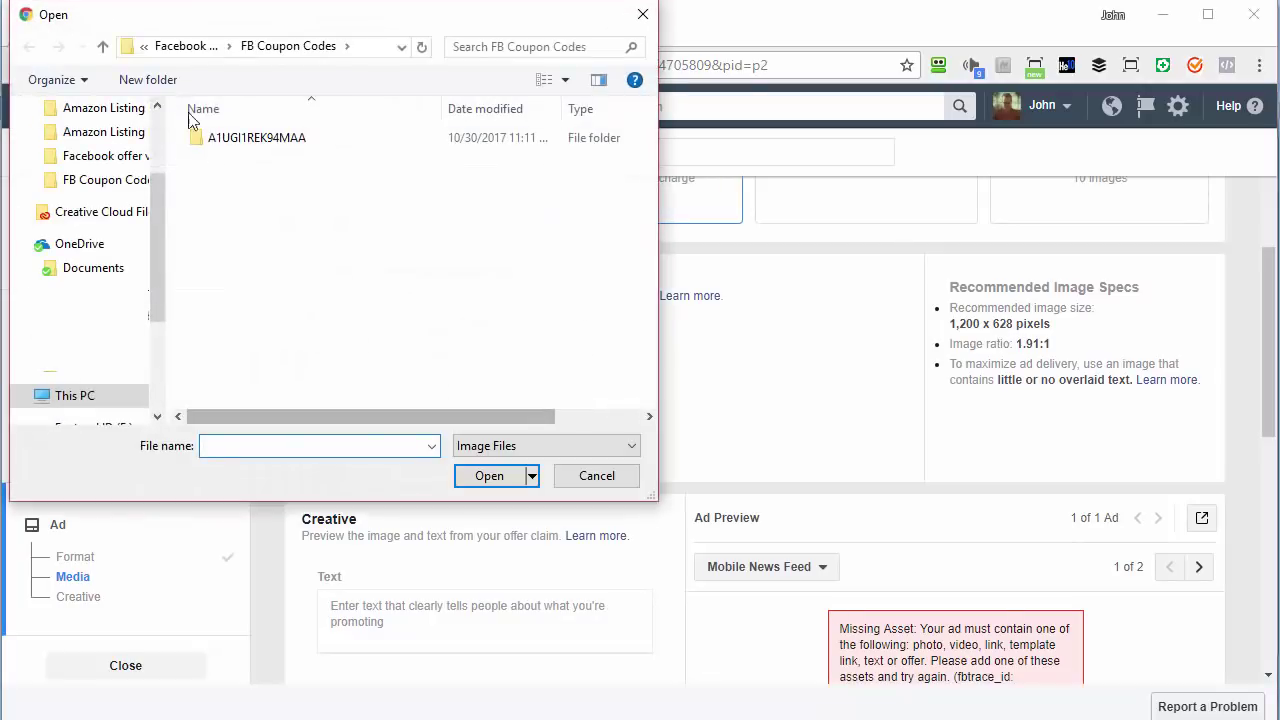
left_click(103, 47)
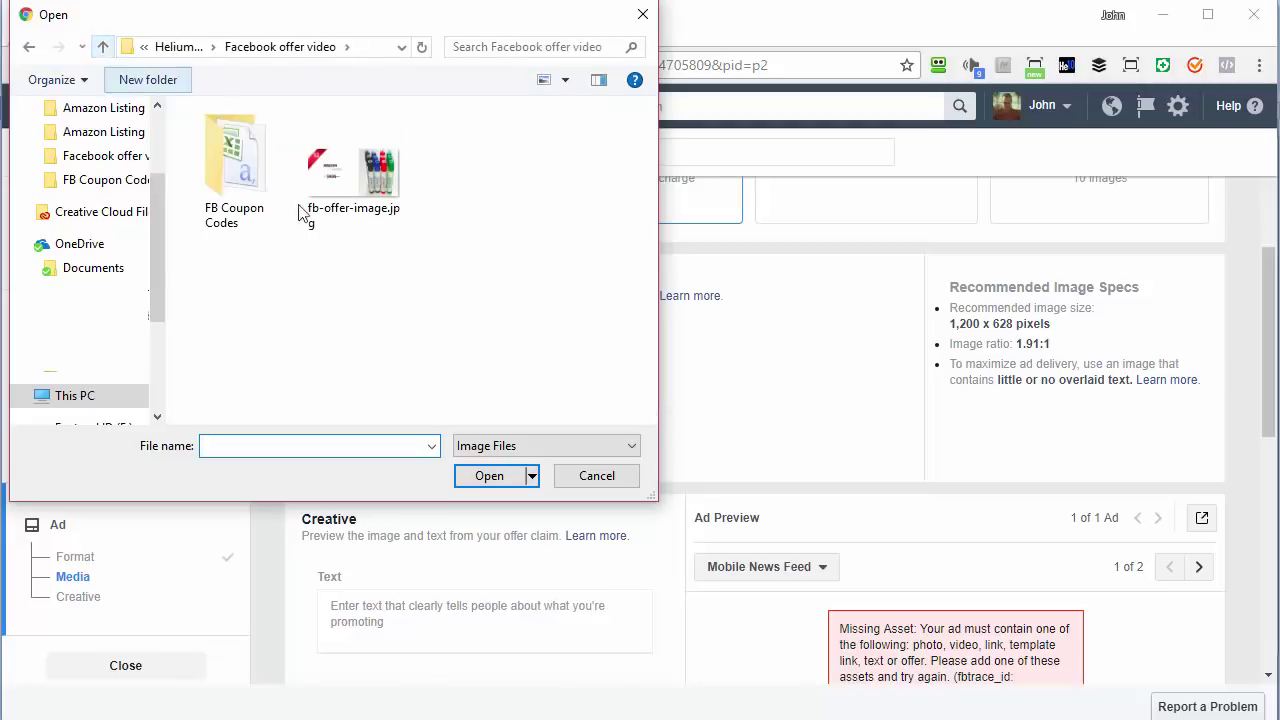
double_click(358, 181)
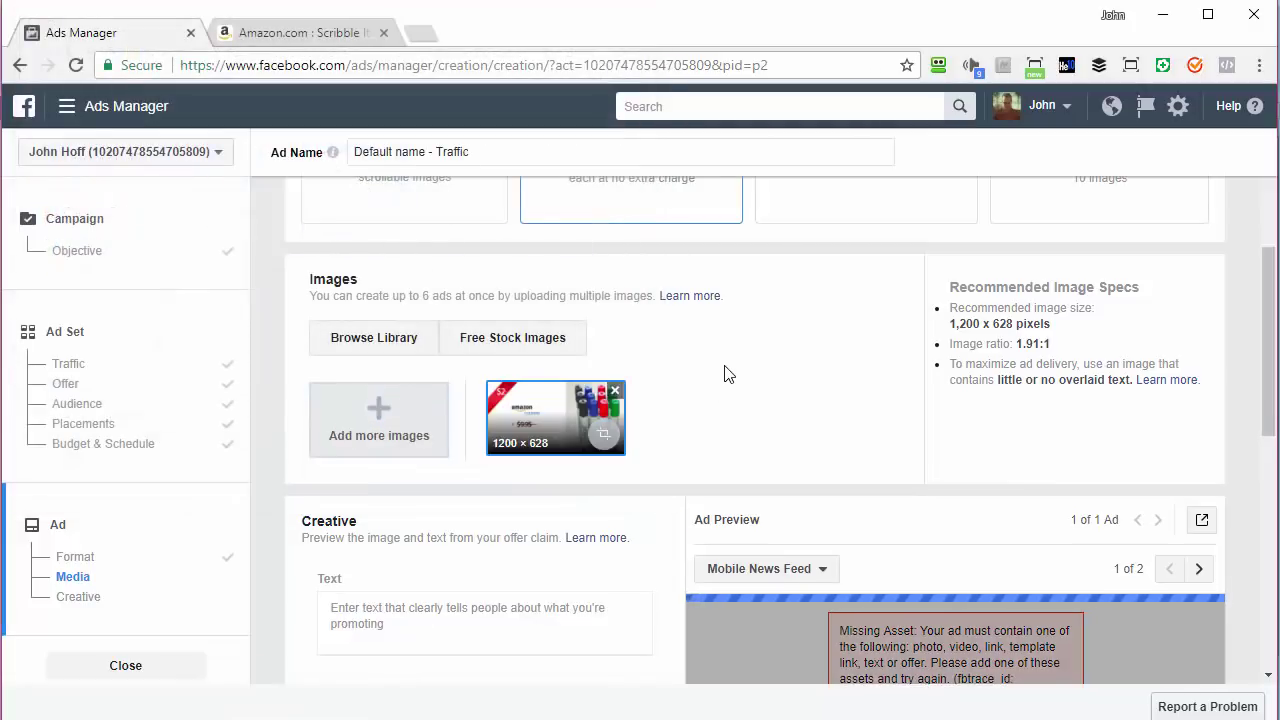
Step: Write the ad text pitching the $2 12-Pack of U.S.A.-made Dry Erase Markers, starting "[80% OFF Amazon Coupon] Are you a teacher?" and ending "Claim your Amazon Coupon Today."
scroll(741, 375, "down", 1)
scroll(700, 378, "down", 2)
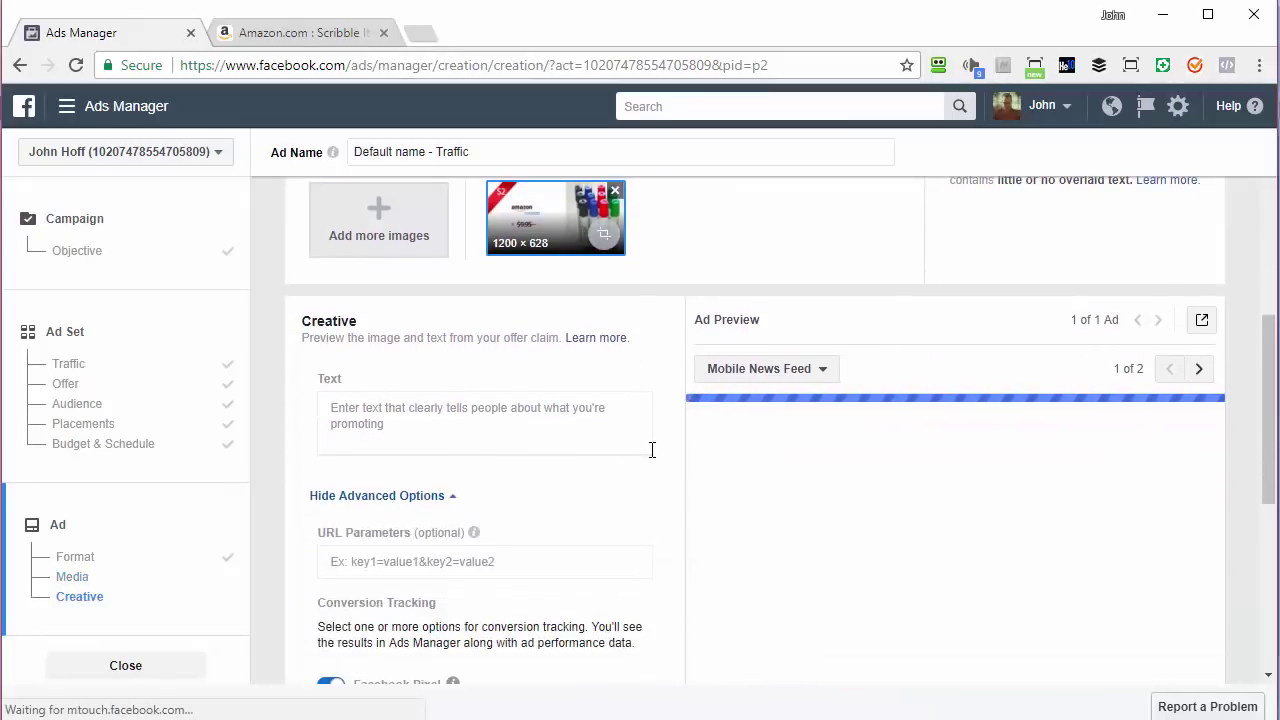
scroll(656, 454, "down", 1)
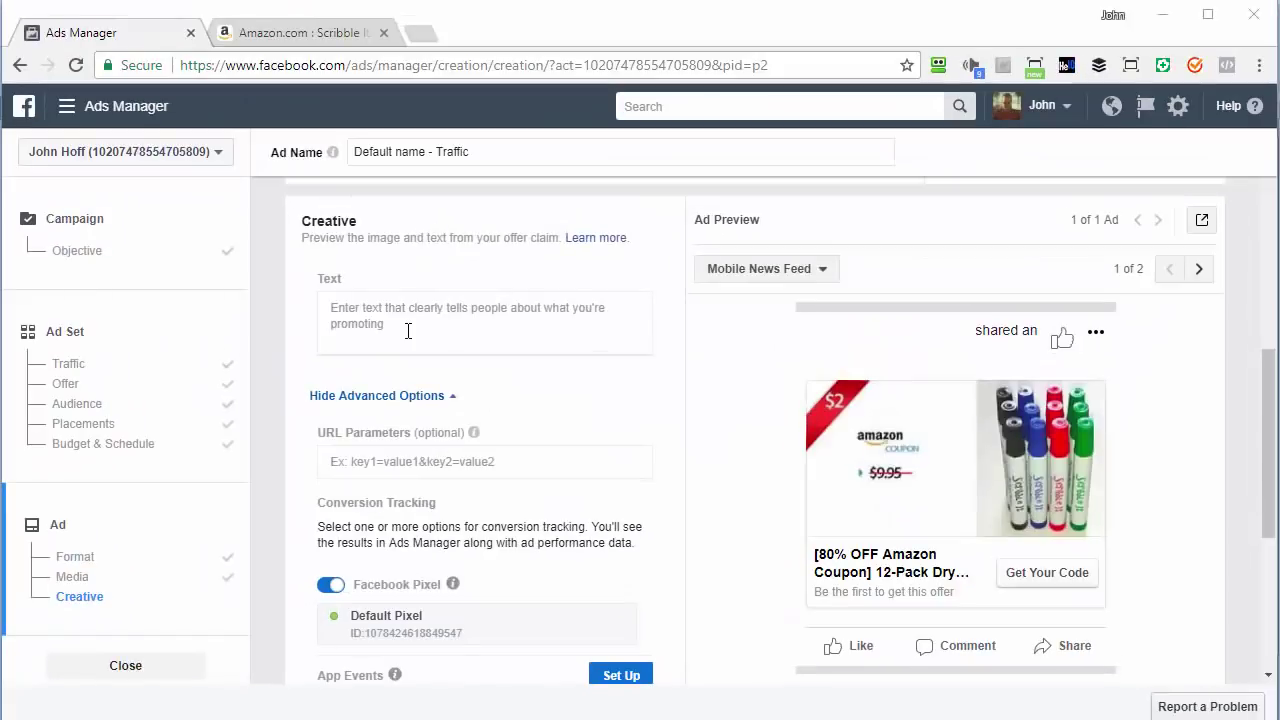
left_click(408, 331)
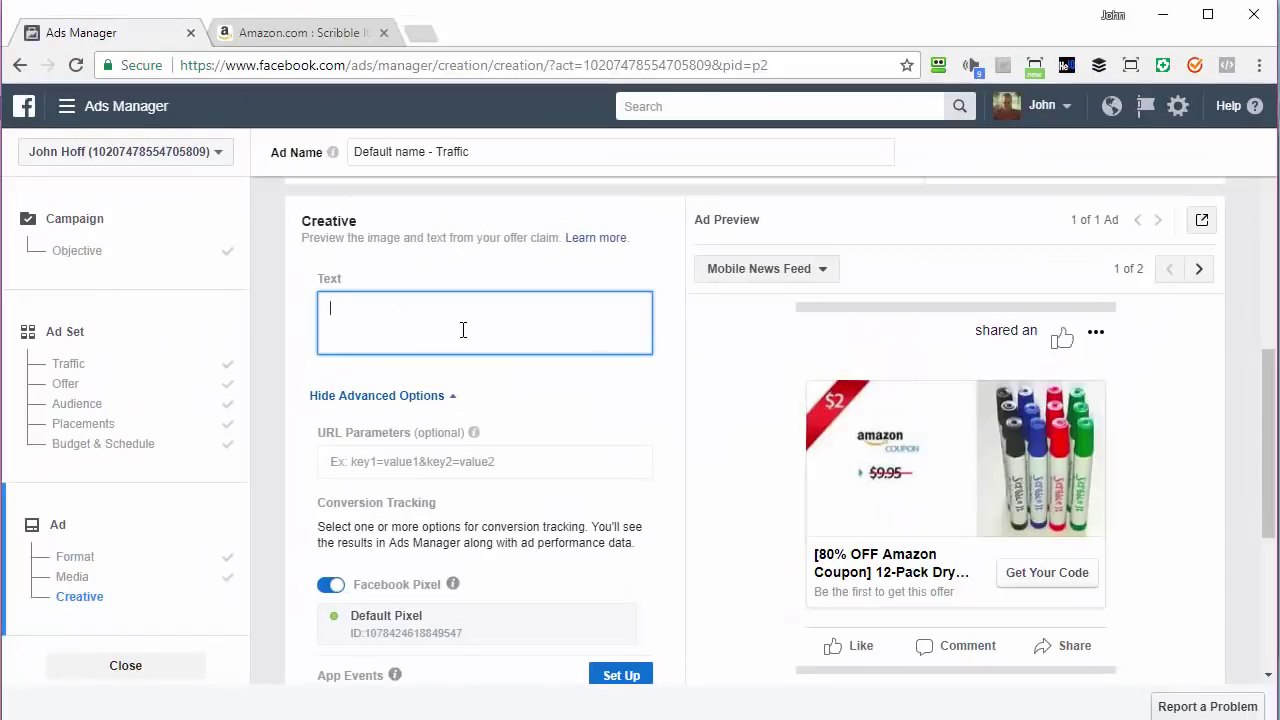
type("[80% OFF Amazon Coupon] Are you a teacher? Try our 12-Pack of made in the U.S.A. Dry Erase Markers for just $2, no strings. Our markers last longer and erase better. We know you'll love our markers so much we're giving you your first set (12 markers) for just $2. Claim your Amazon Coupon Today.")
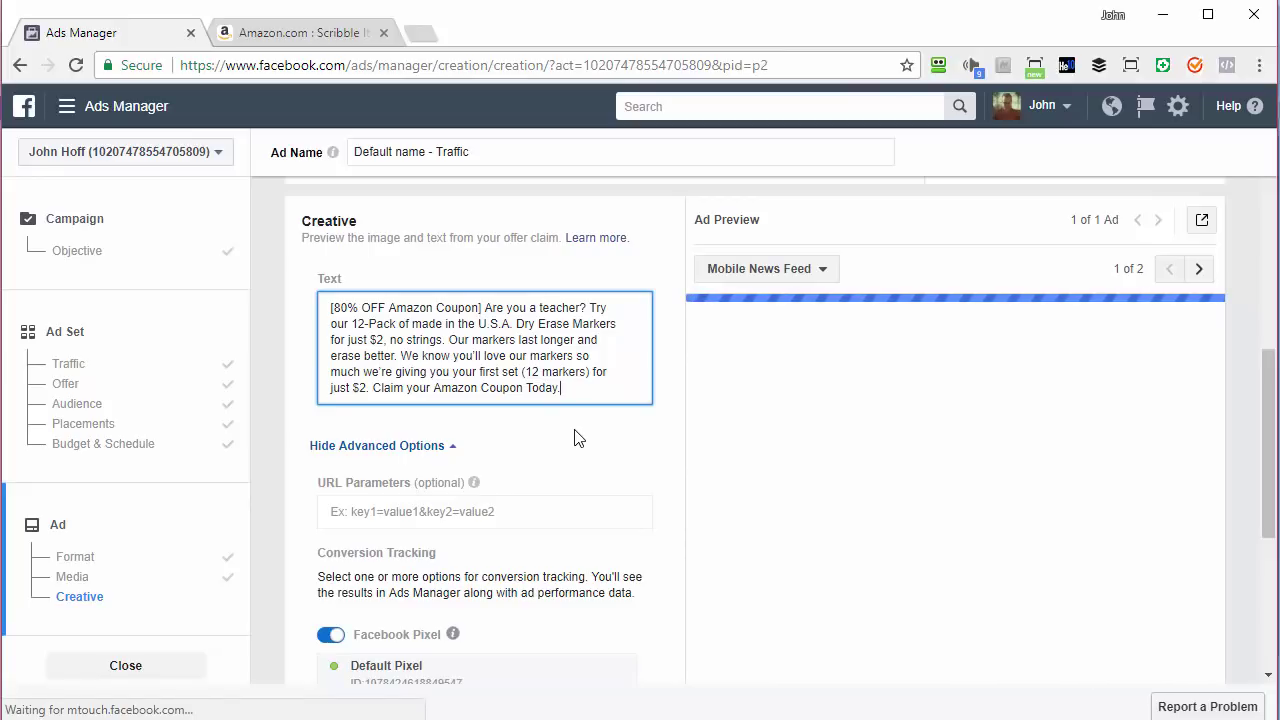
Step: Confirm the finished ad for review and continue to the campaign's list of ads
scroll(575, 437, "down", 2)
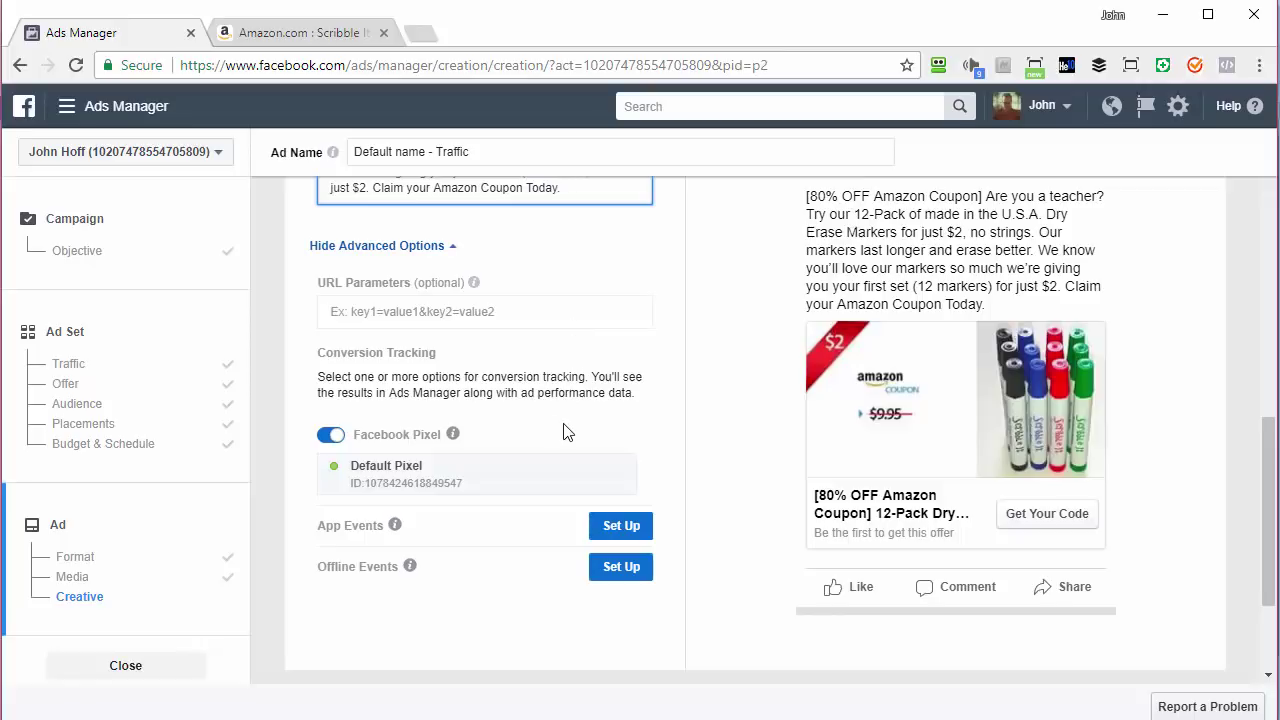
scroll(563, 431, "down", 2)
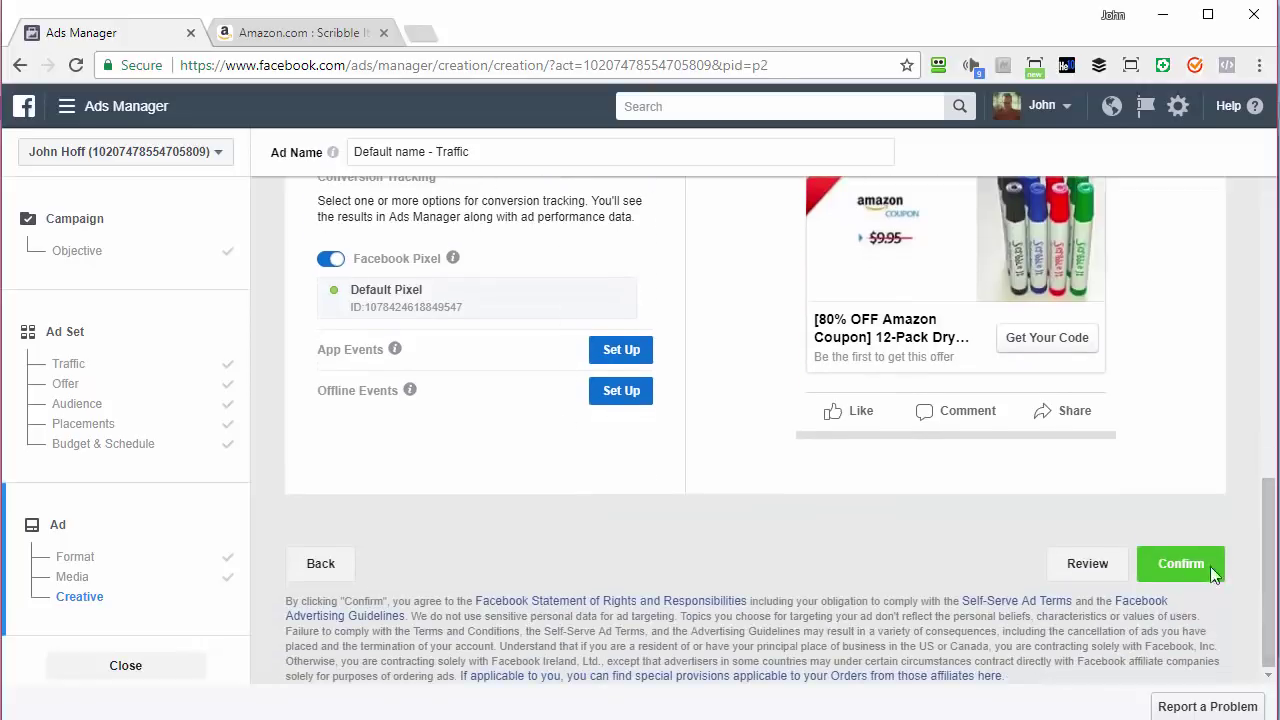
left_click(1180, 564)
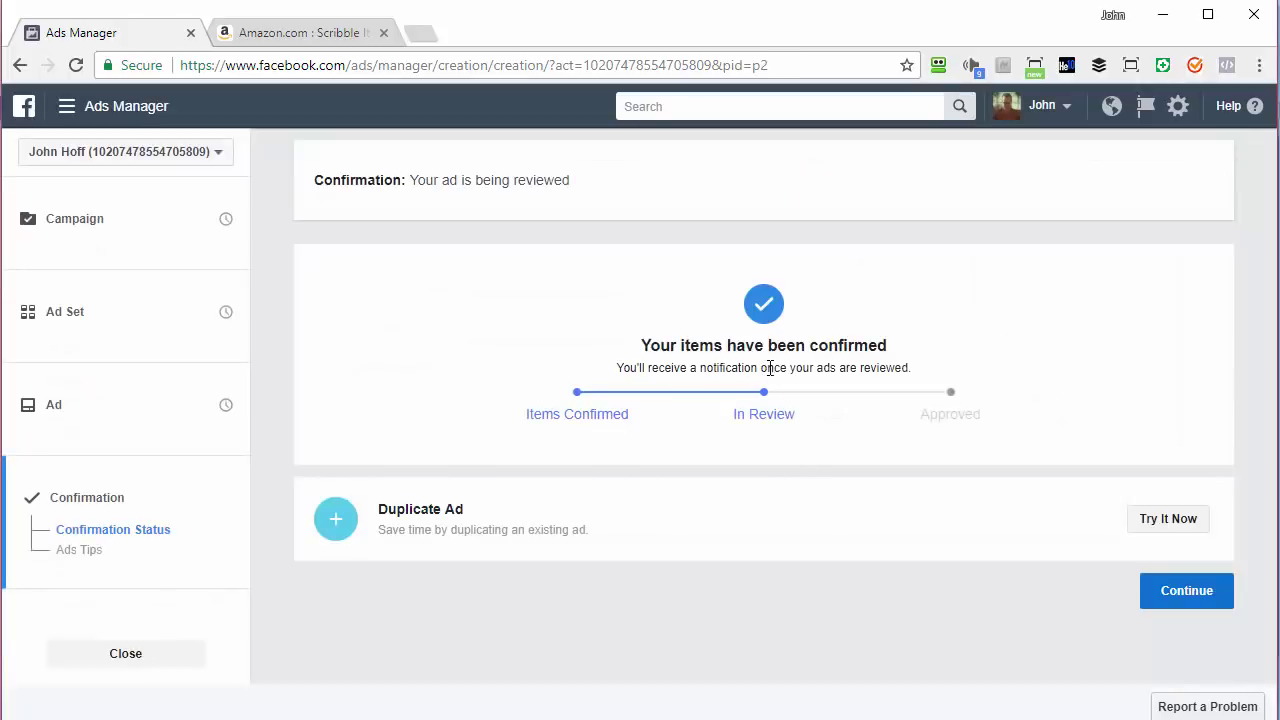
left_click(1188, 592)
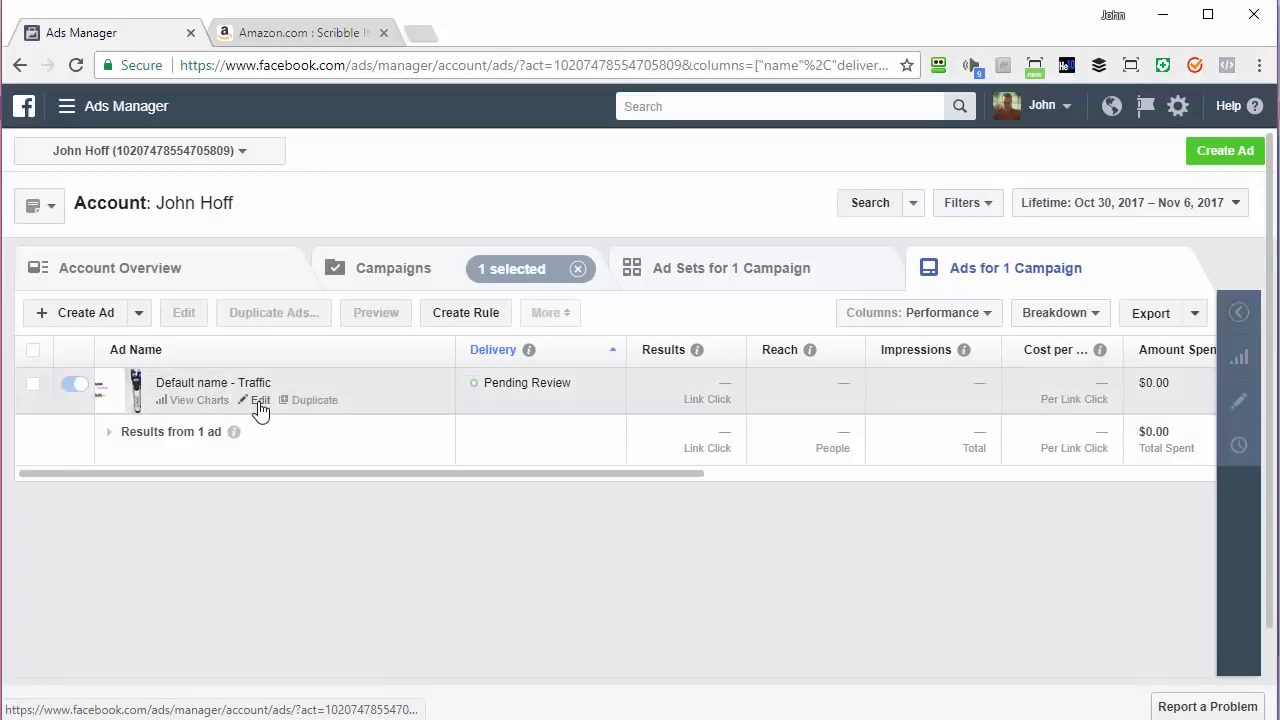
Step: Rename the campaign's only ad as "Creative 1" and confirm the edit
left_click(259, 401)
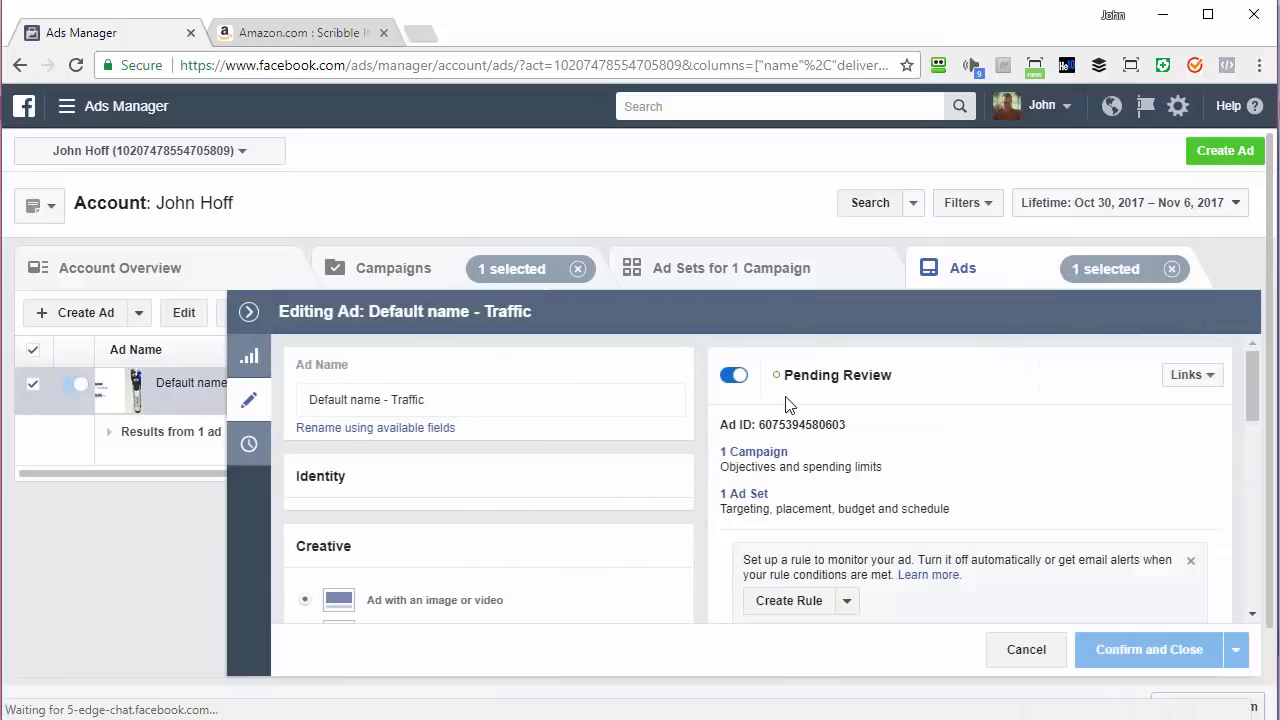
triple_click(475, 399)
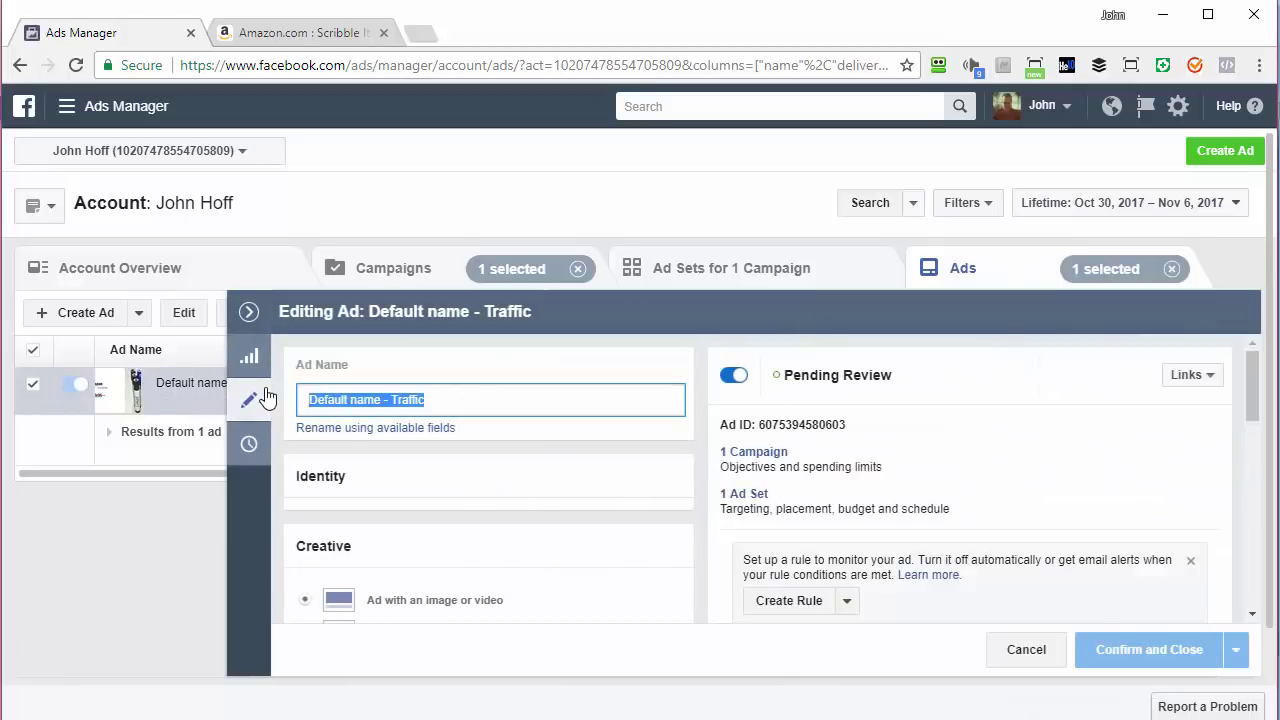
type("Creative 1")
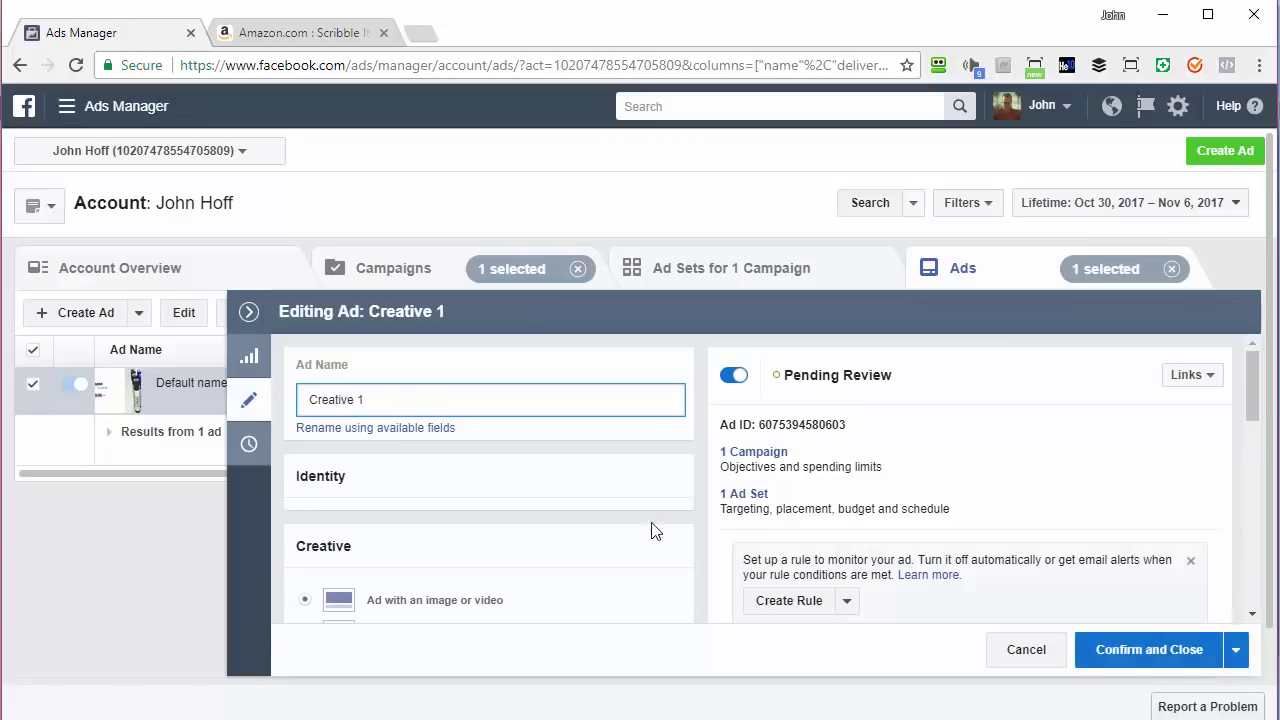
left_click(1150, 650)
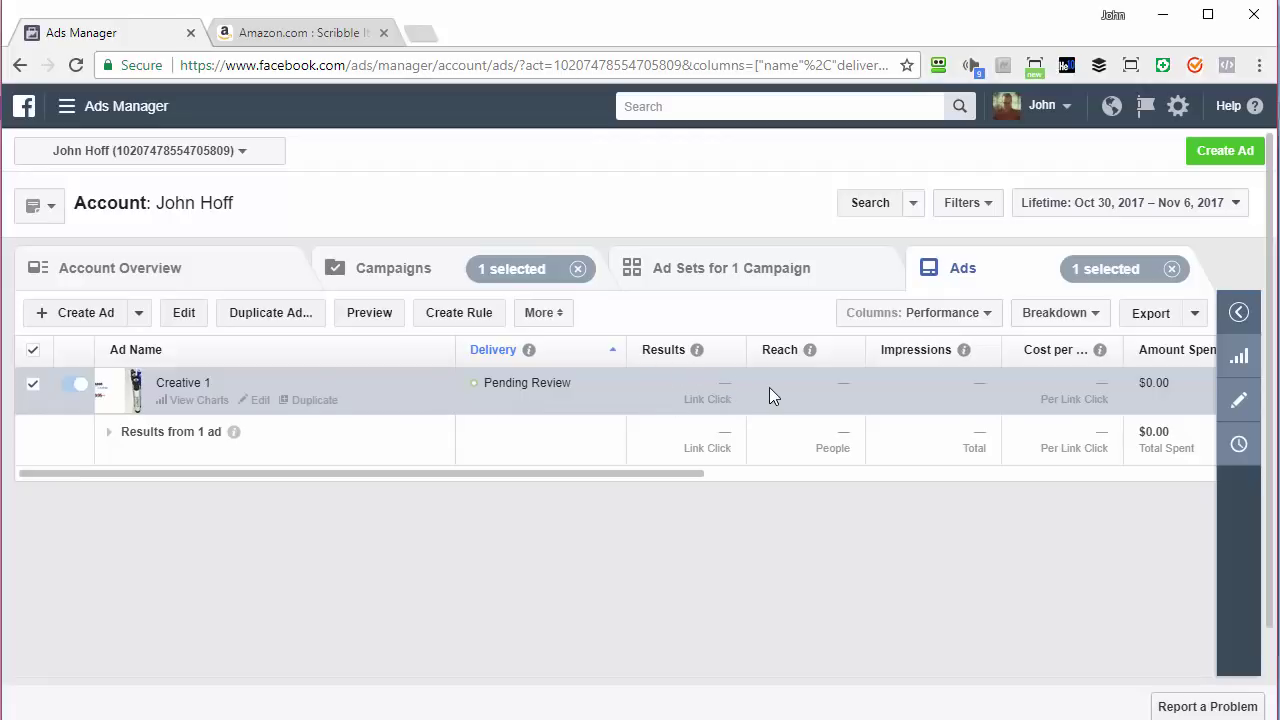
Step: Start an automated rule that turns off the Creative 1 ad, with the condition that Results is greater than 20
left_click_drag(649, 477, 516, 506)
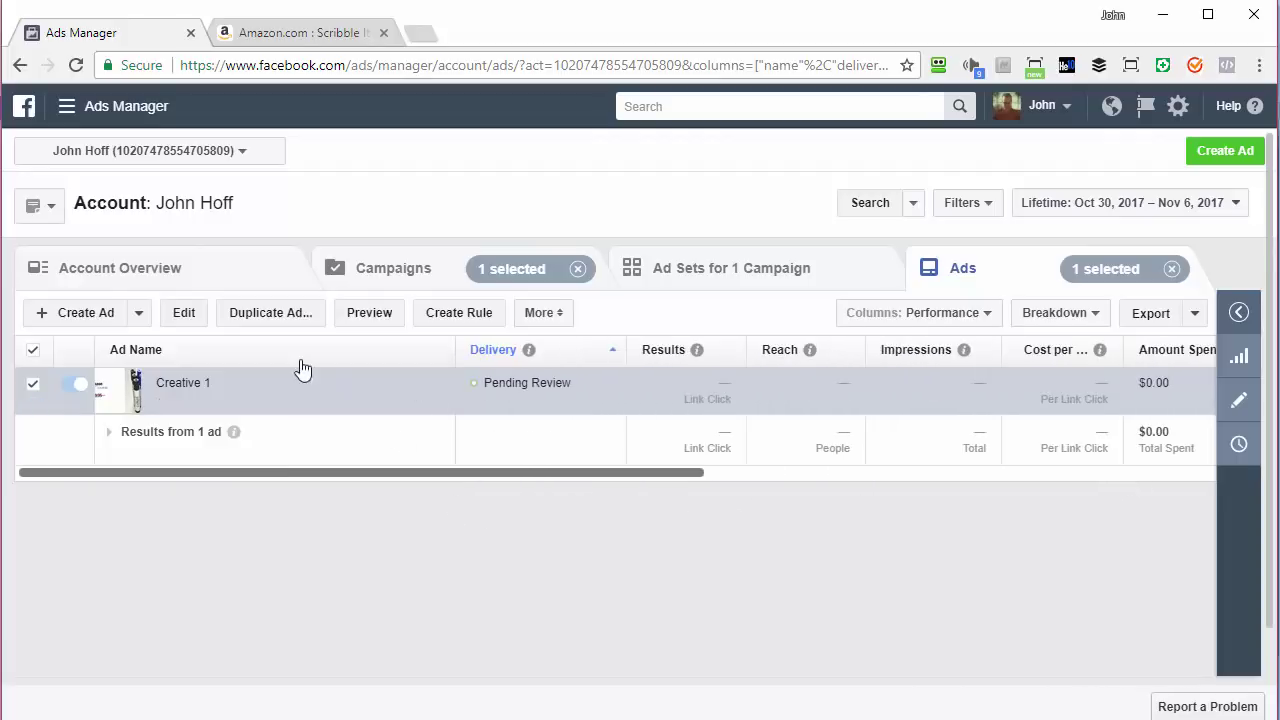
left_click(456, 316)
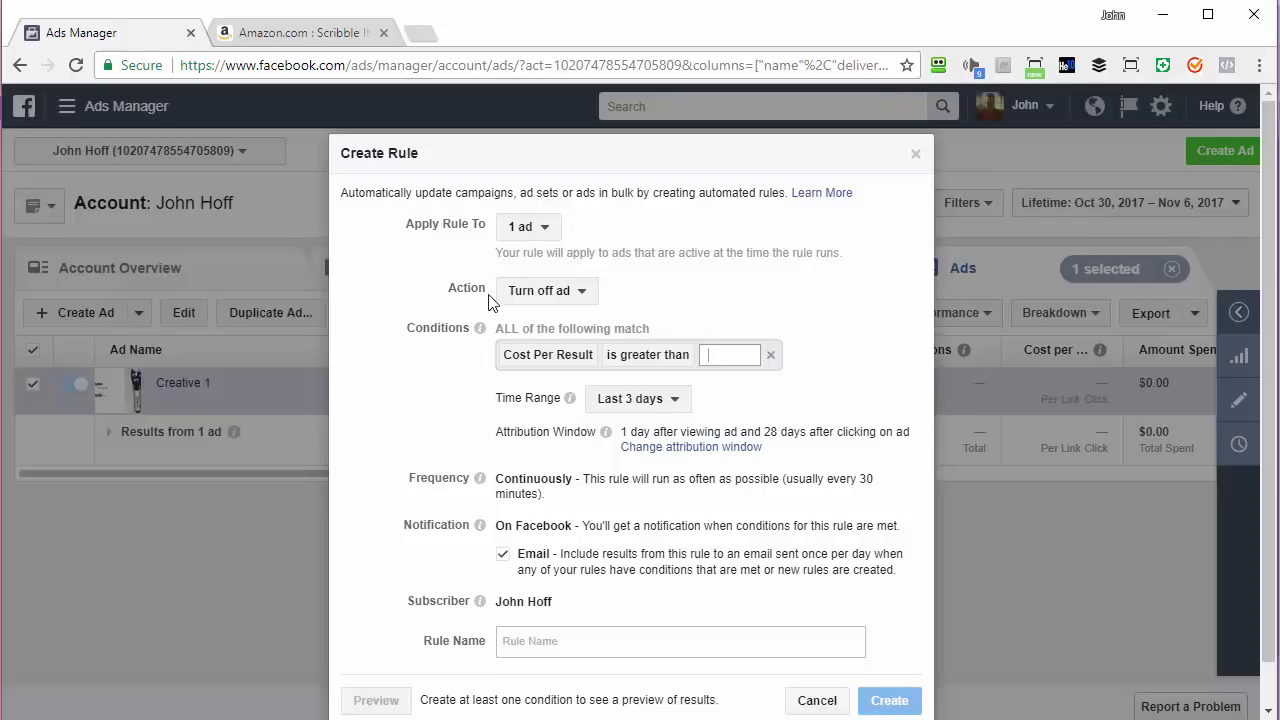
left_click(523, 360)
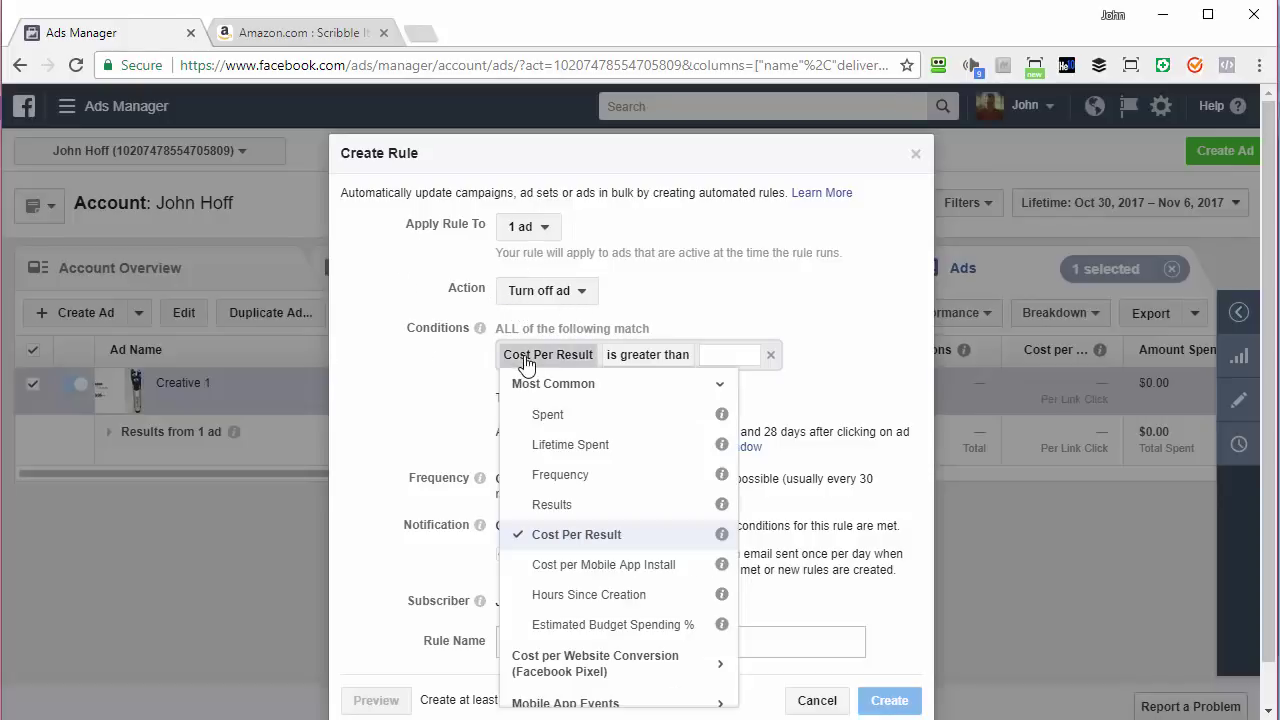
left_click(556, 508)
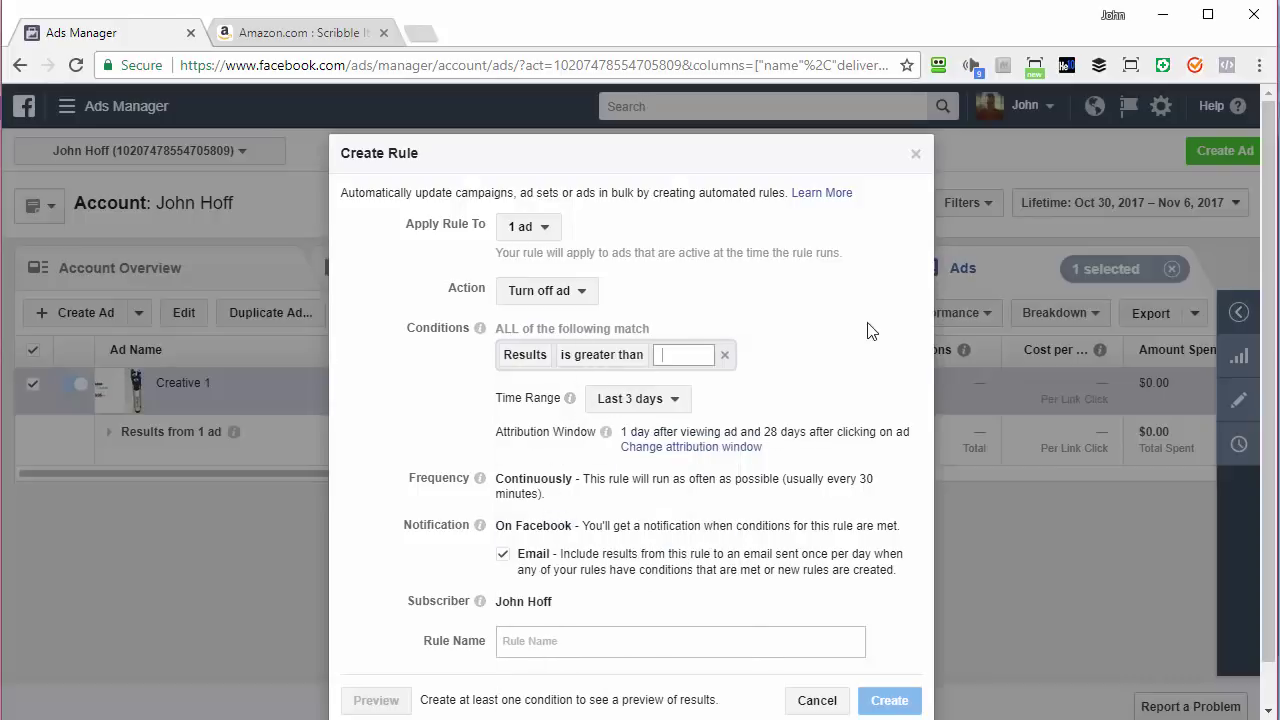
type("20")
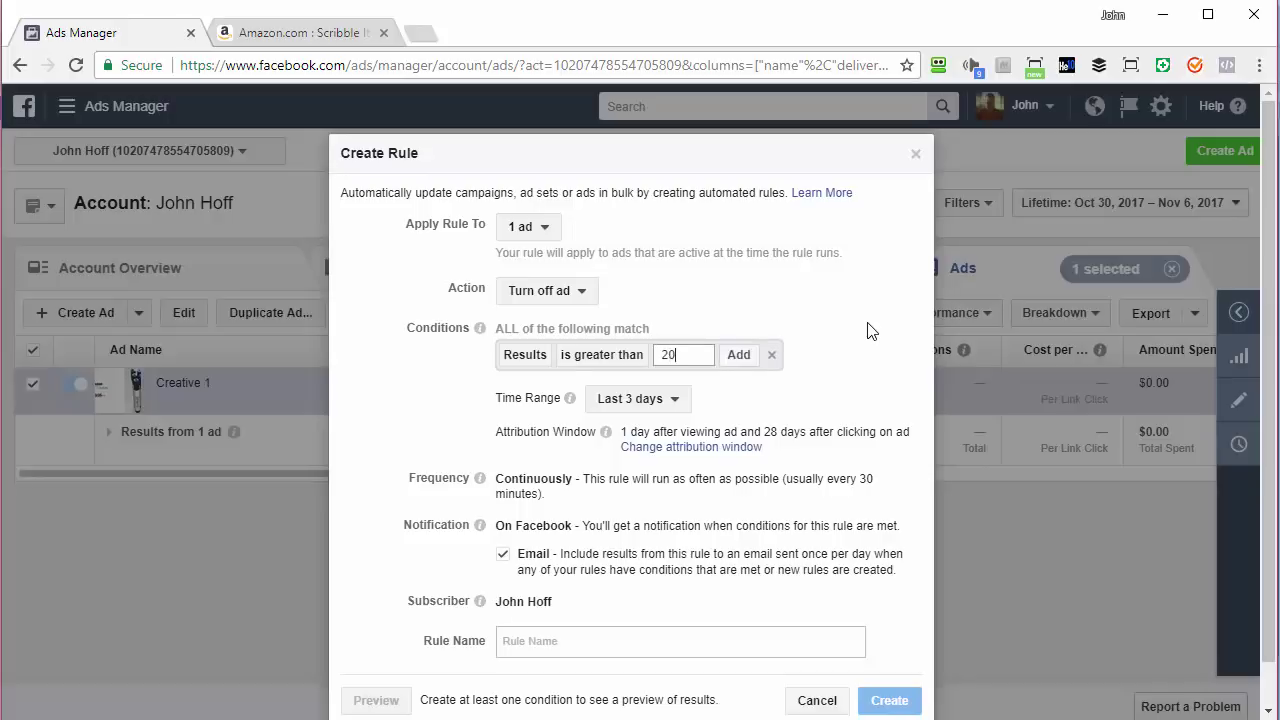
left_click(738, 355)
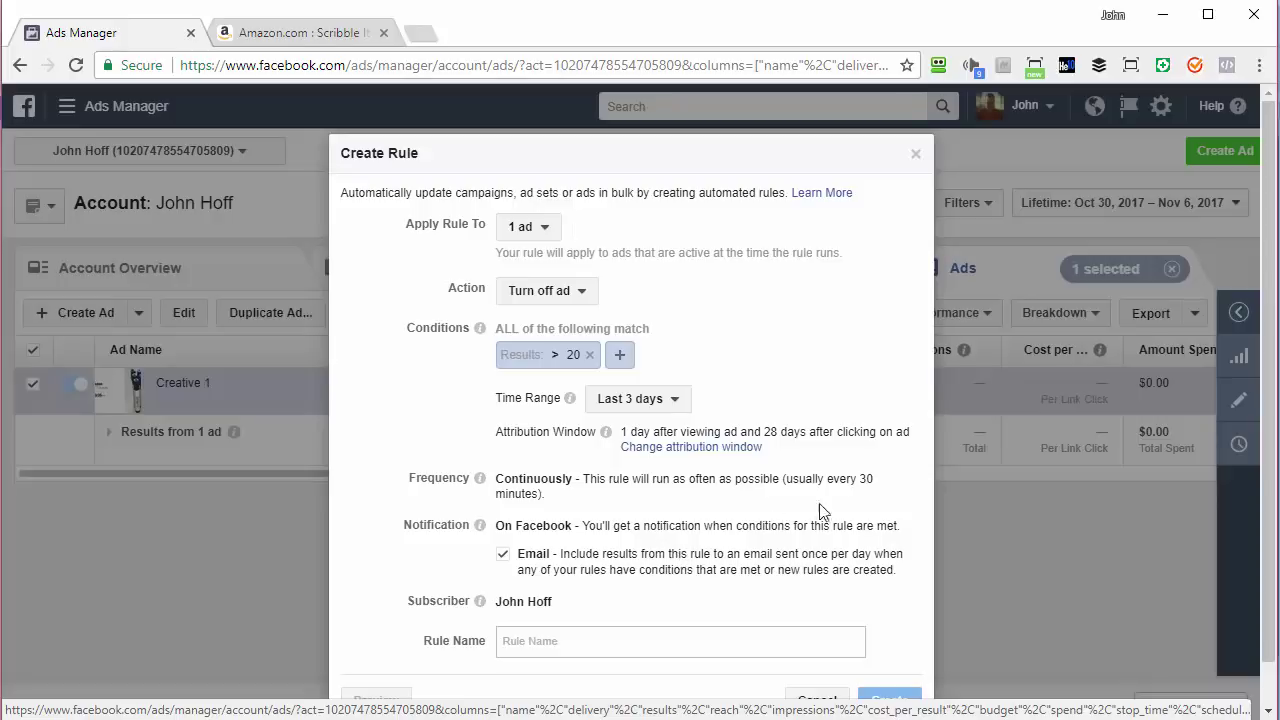
Step: Name the automated rule "Rule 1", create it and return to the list of ads
scroll(830, 512, "down", 1)
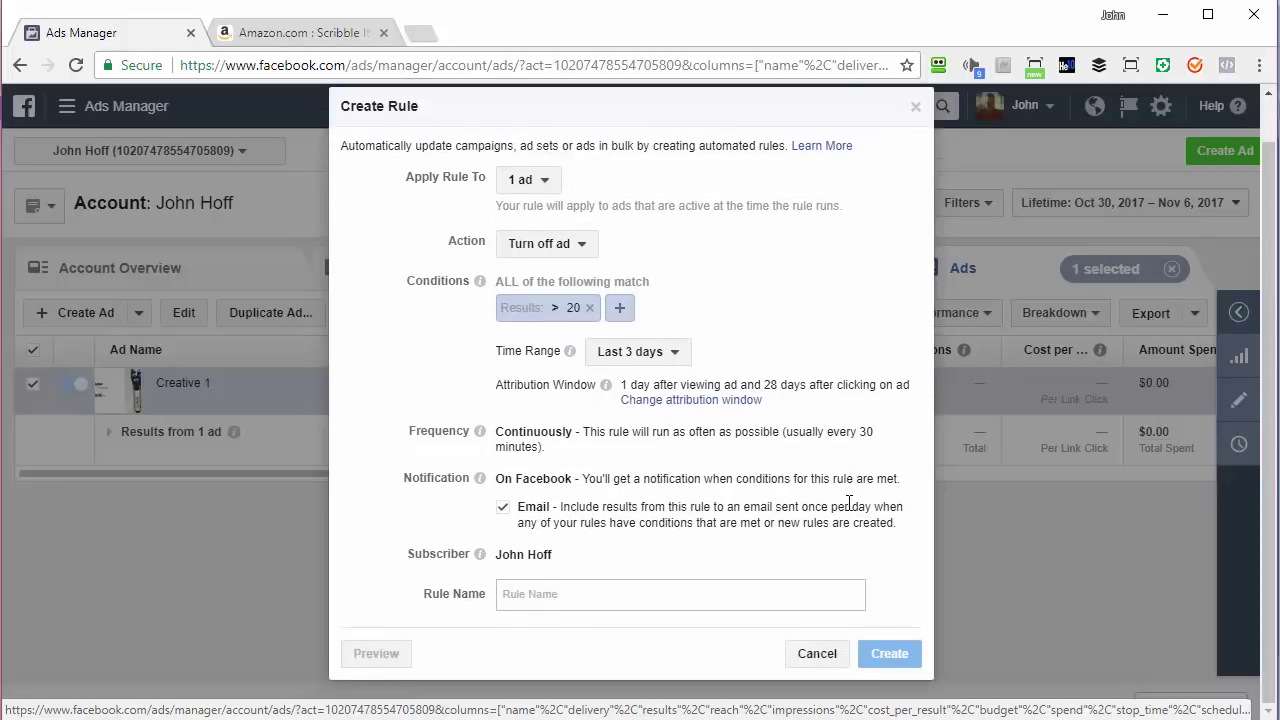
left_click(544, 594)
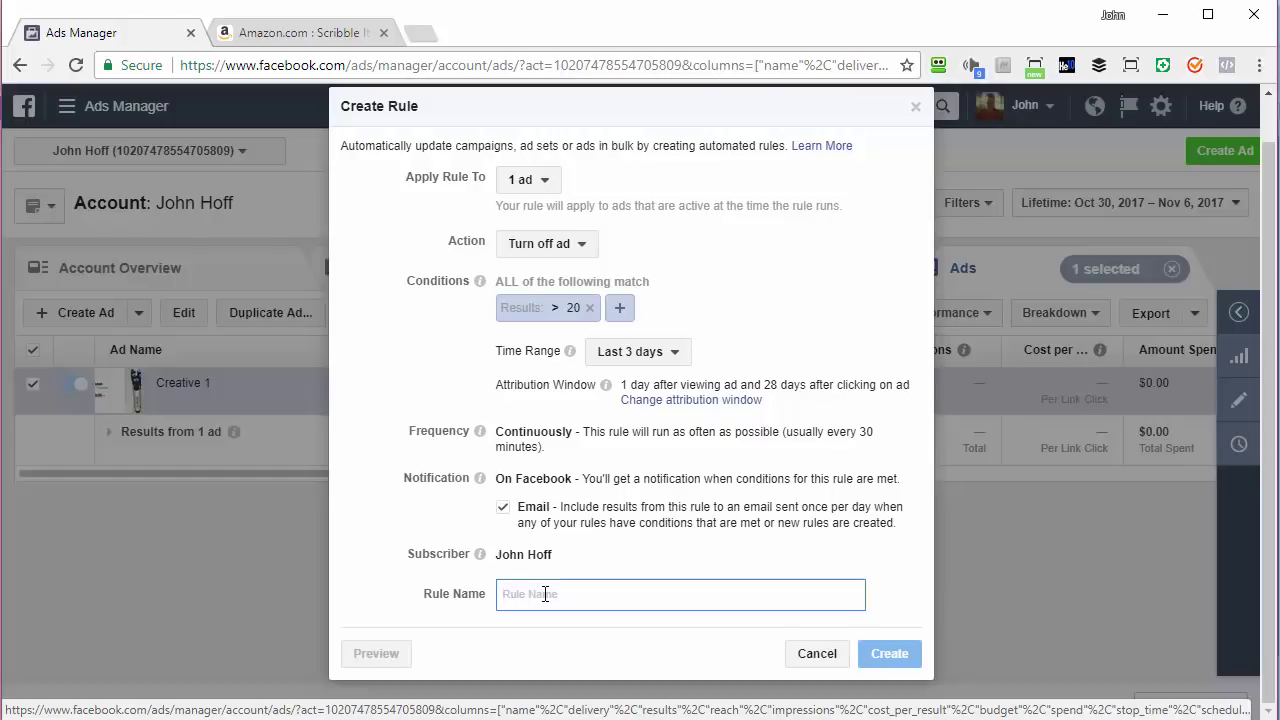
type("Rule 1")
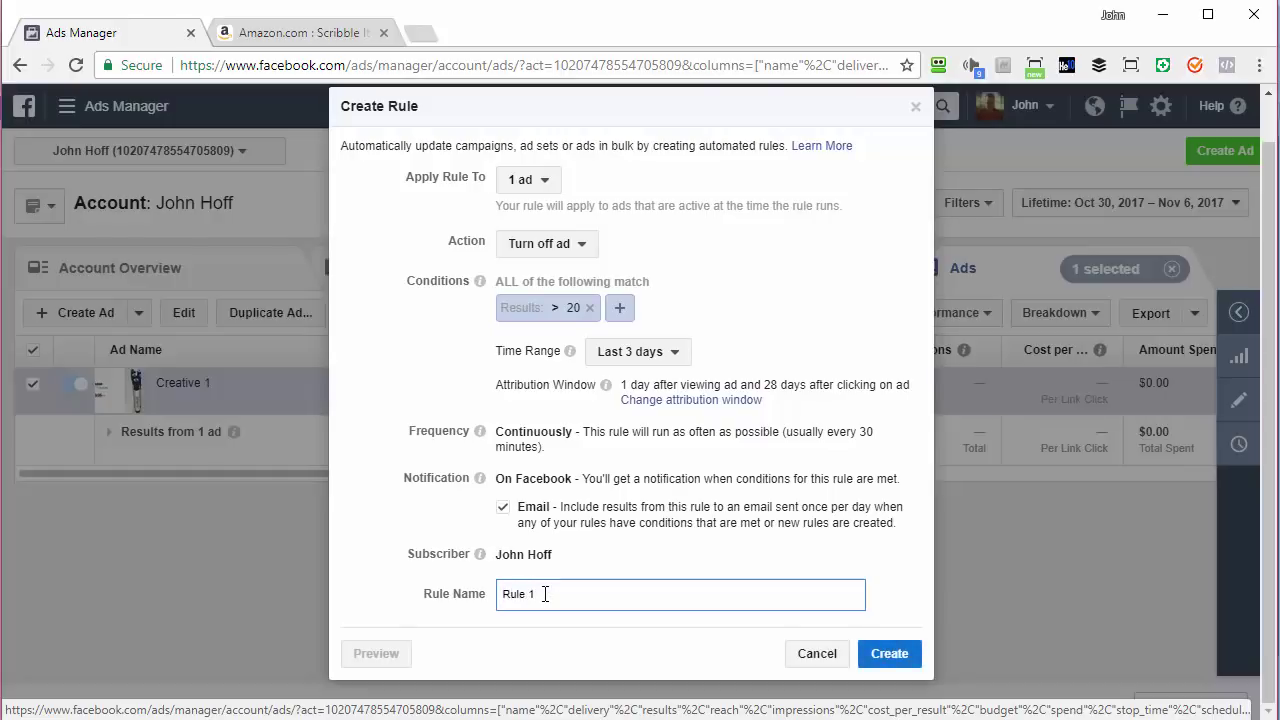
left_click(886, 652)
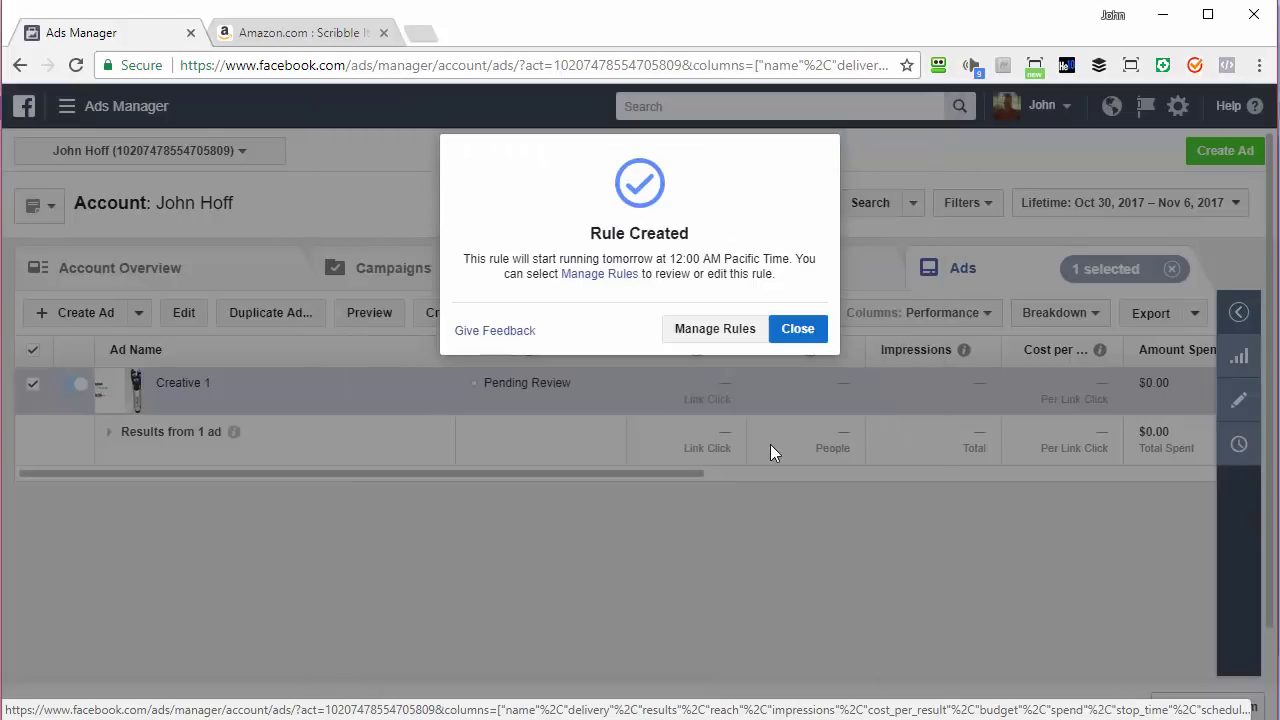
left_click(804, 332)
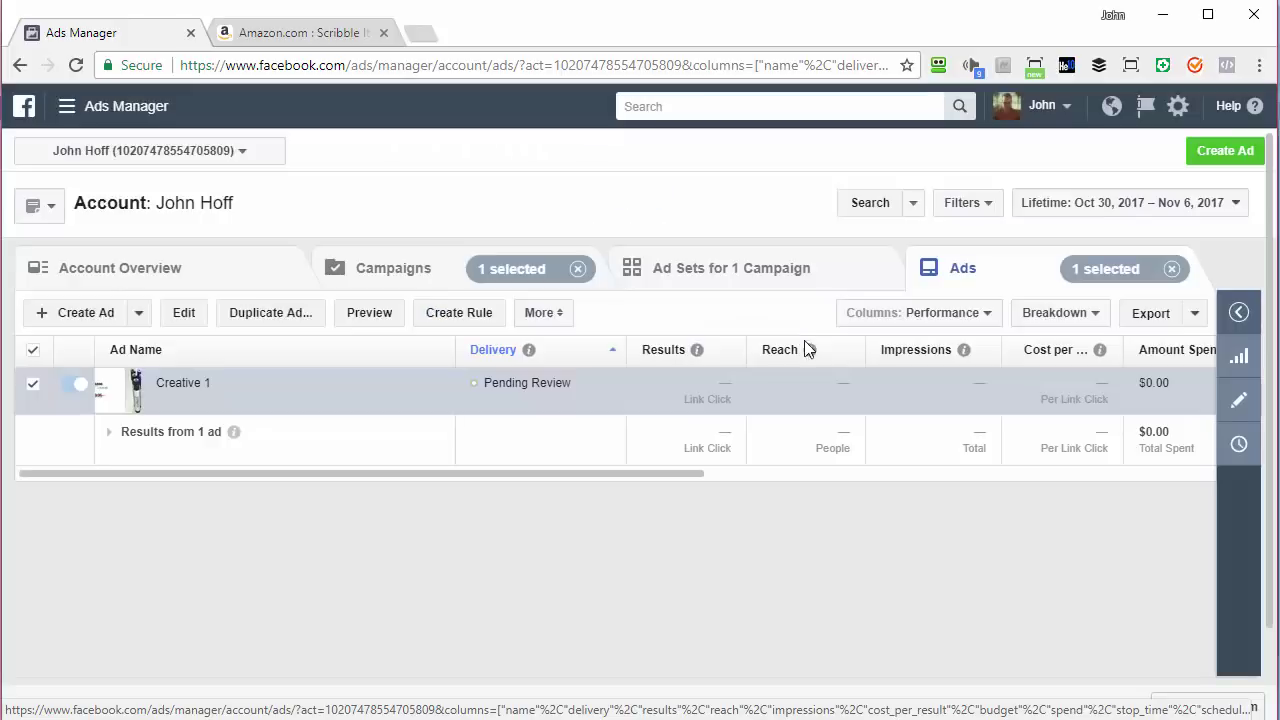